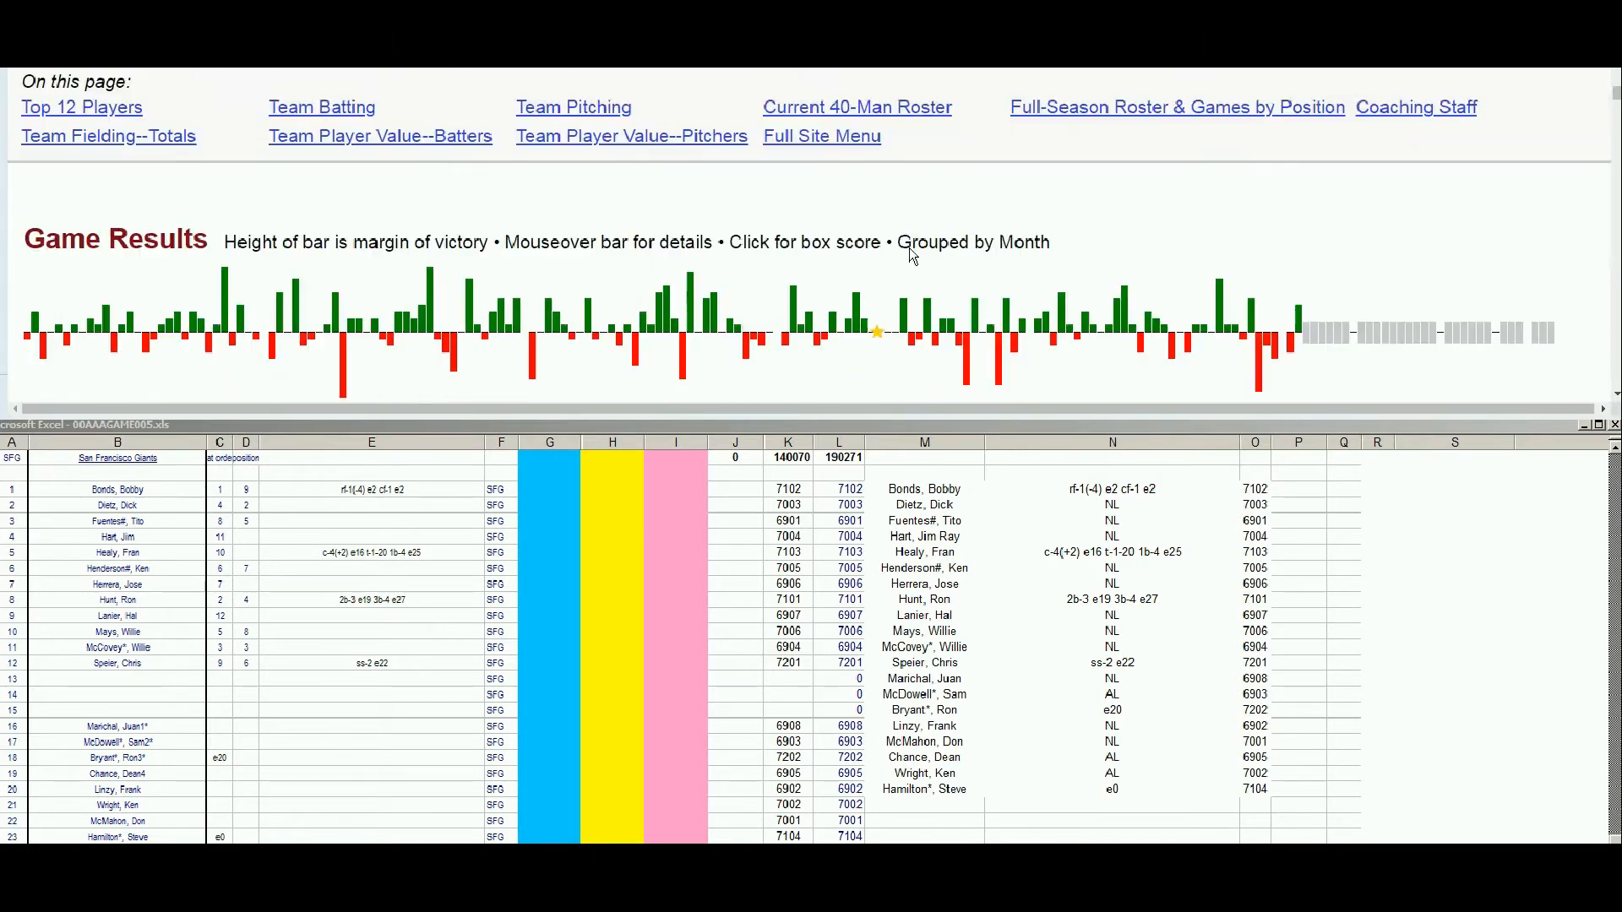
# Open the San Francisco Giants franchise history and examine its season records around 1967 to 1974.
pyautogui.scroll(5, 910, 246)
pyautogui.scroll(2, 908, 250)
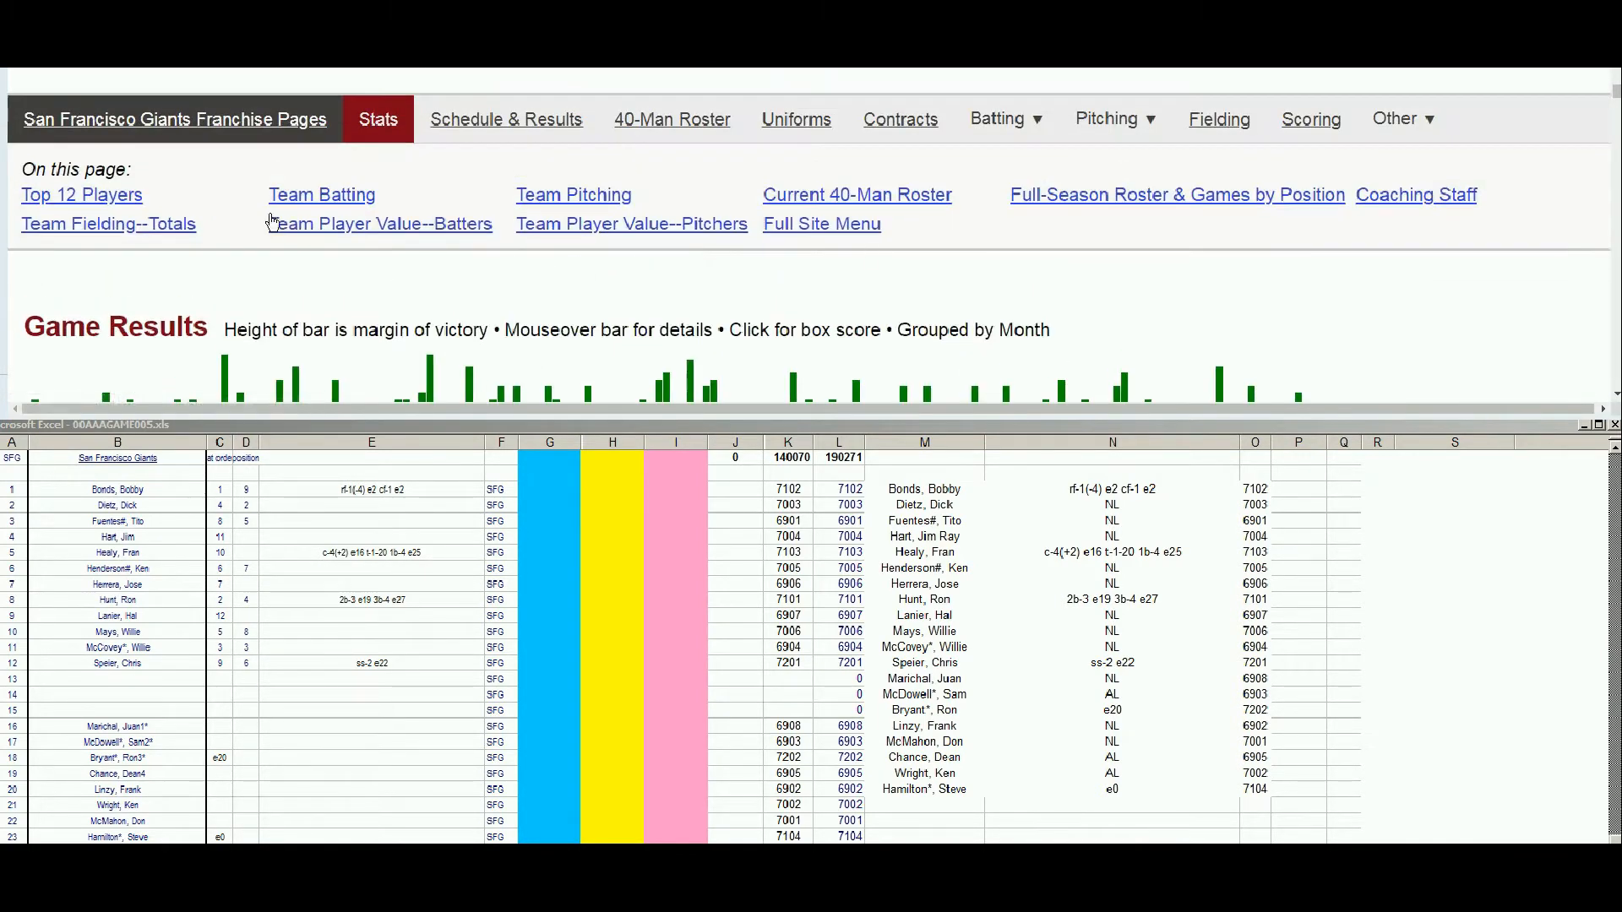
pyautogui.click(211, 117)
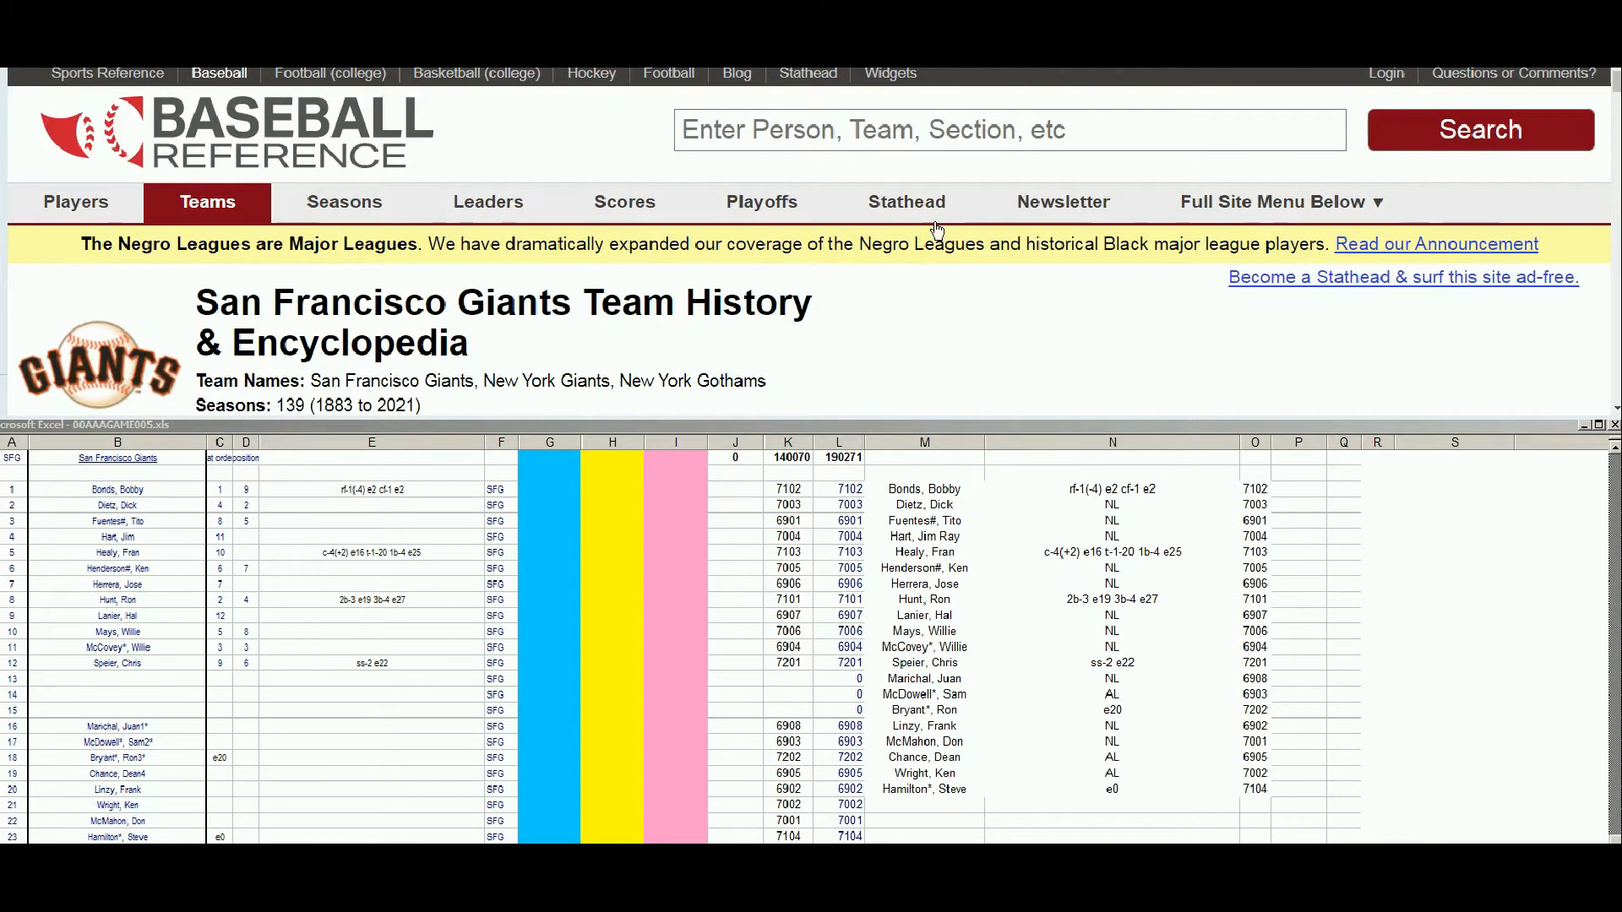
pyautogui.scroll(-10, 944, 234)
pyautogui.scroll(-15, 946, 236)
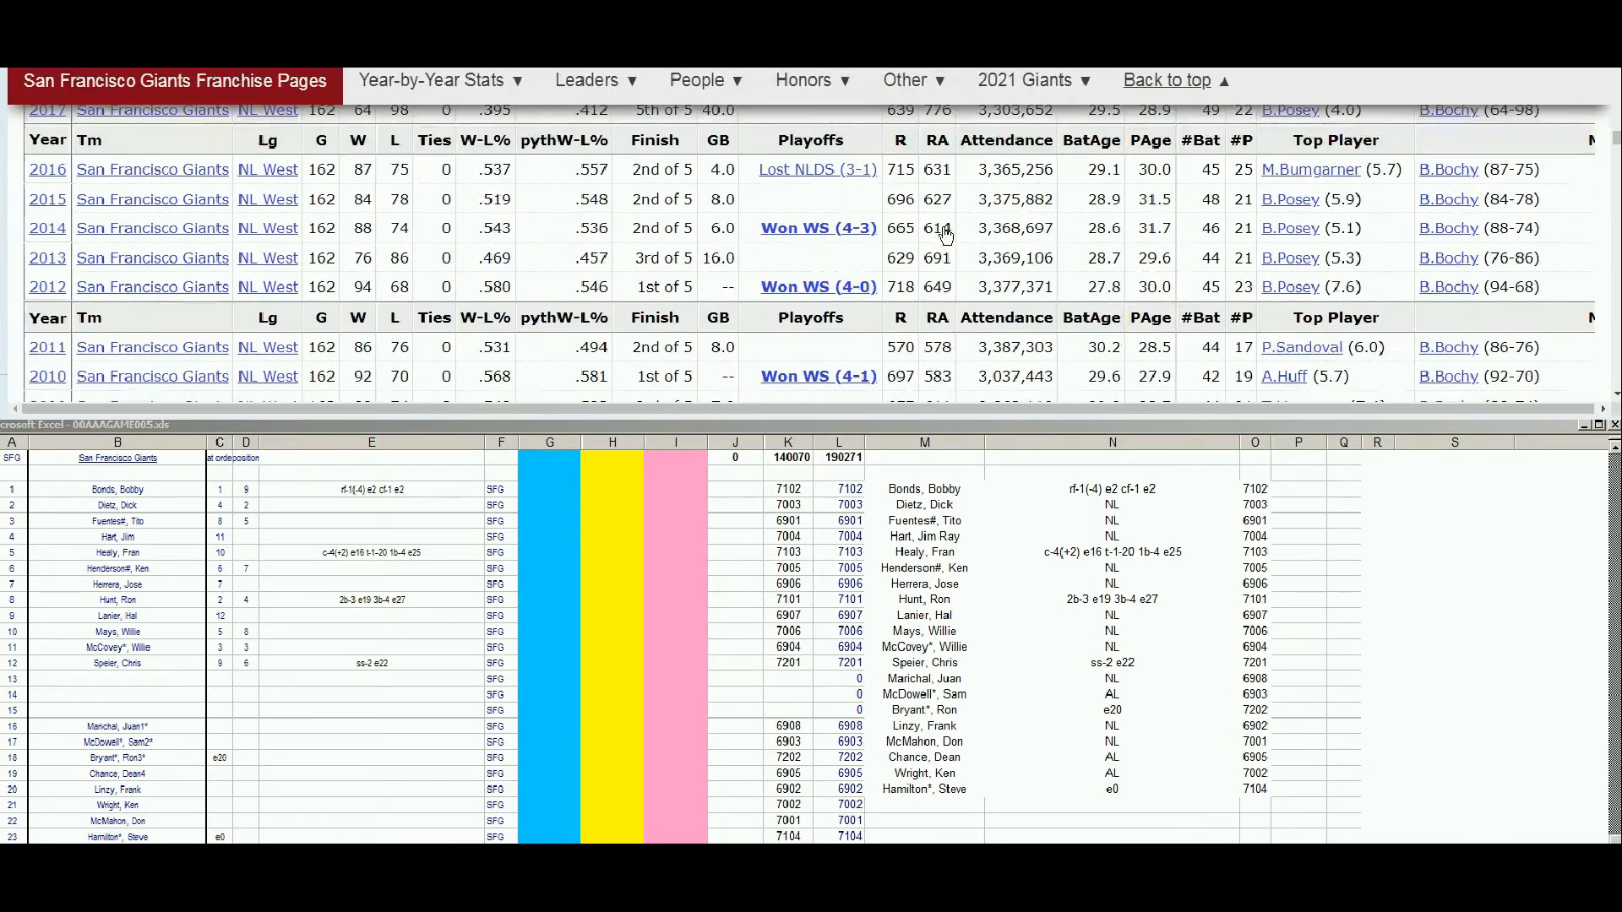
pyautogui.scroll(-10, 945, 235)
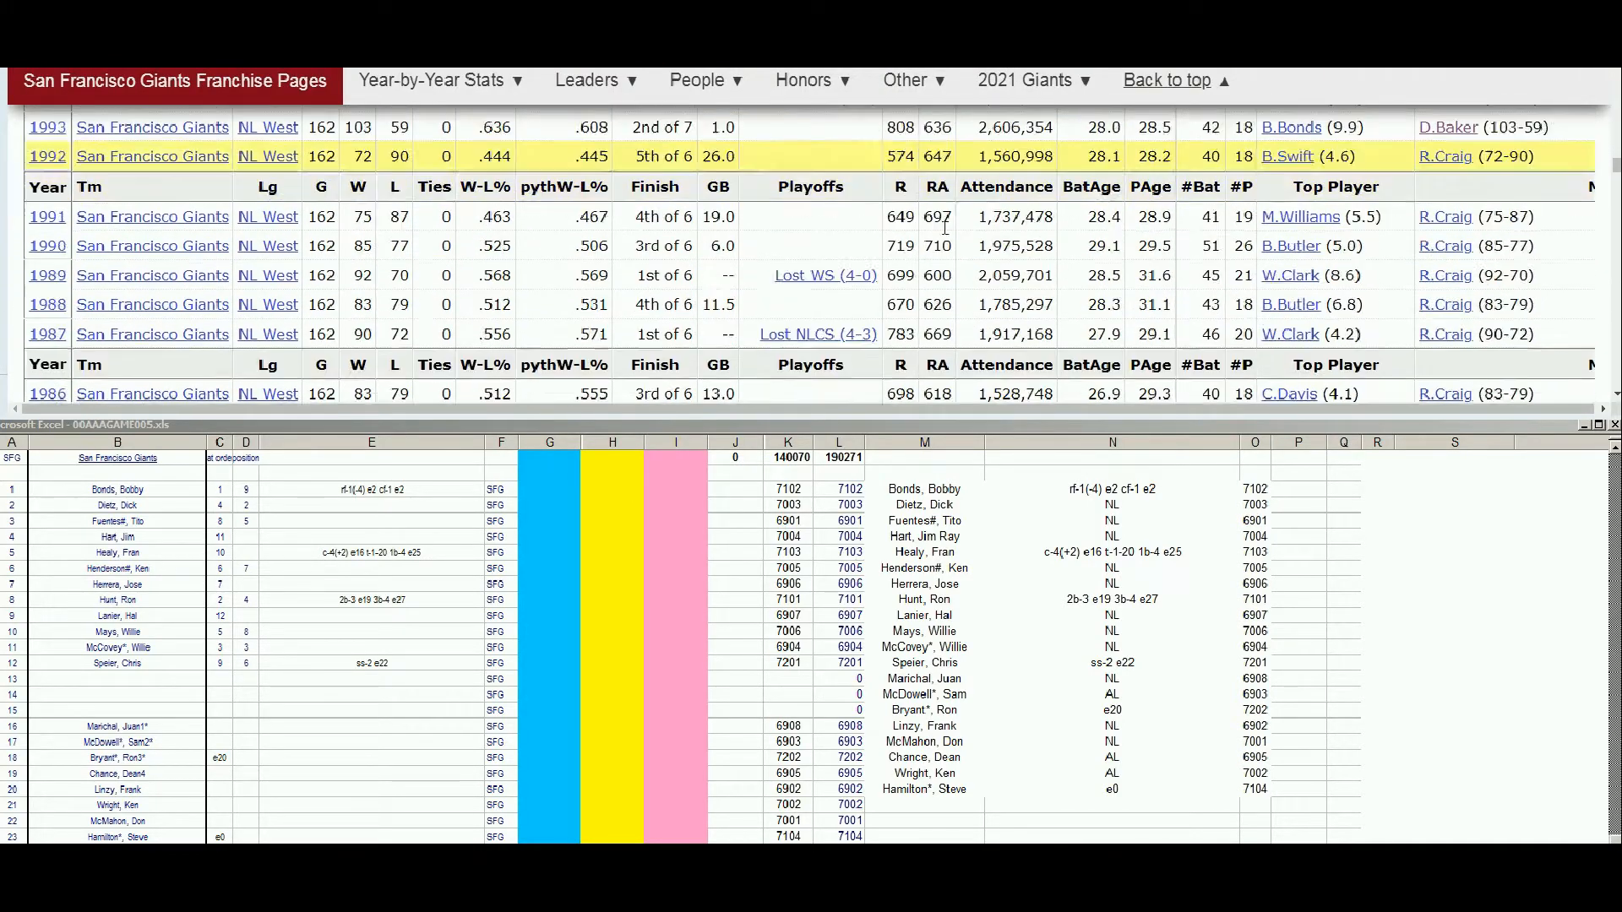
pyautogui.scroll(-5, 947, 234)
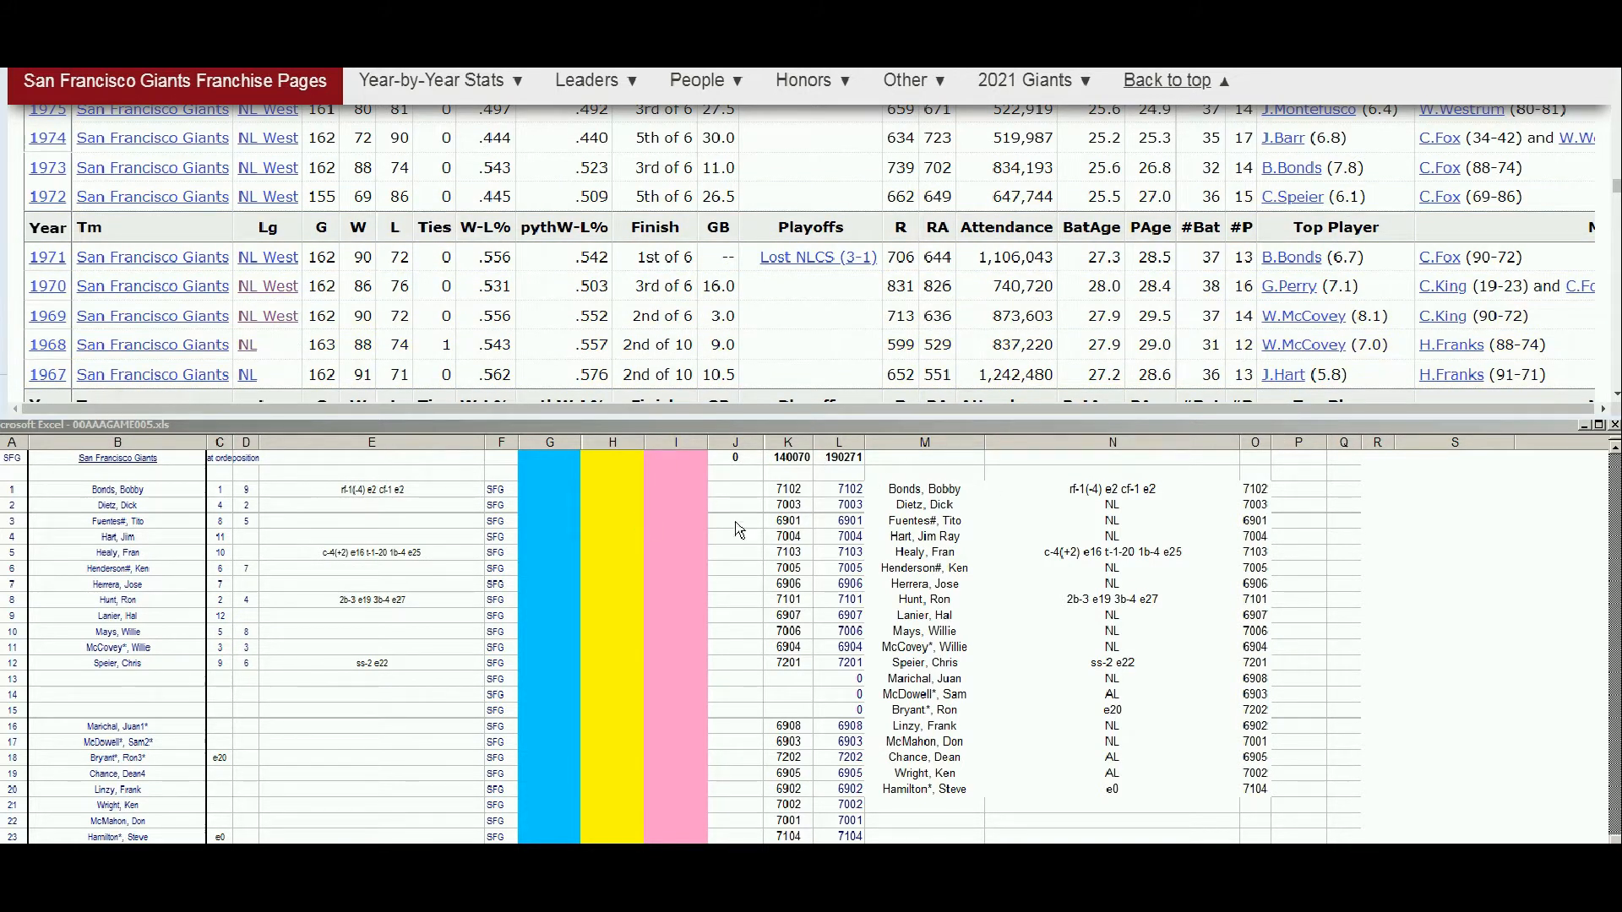
pyautogui.click(524, 537)
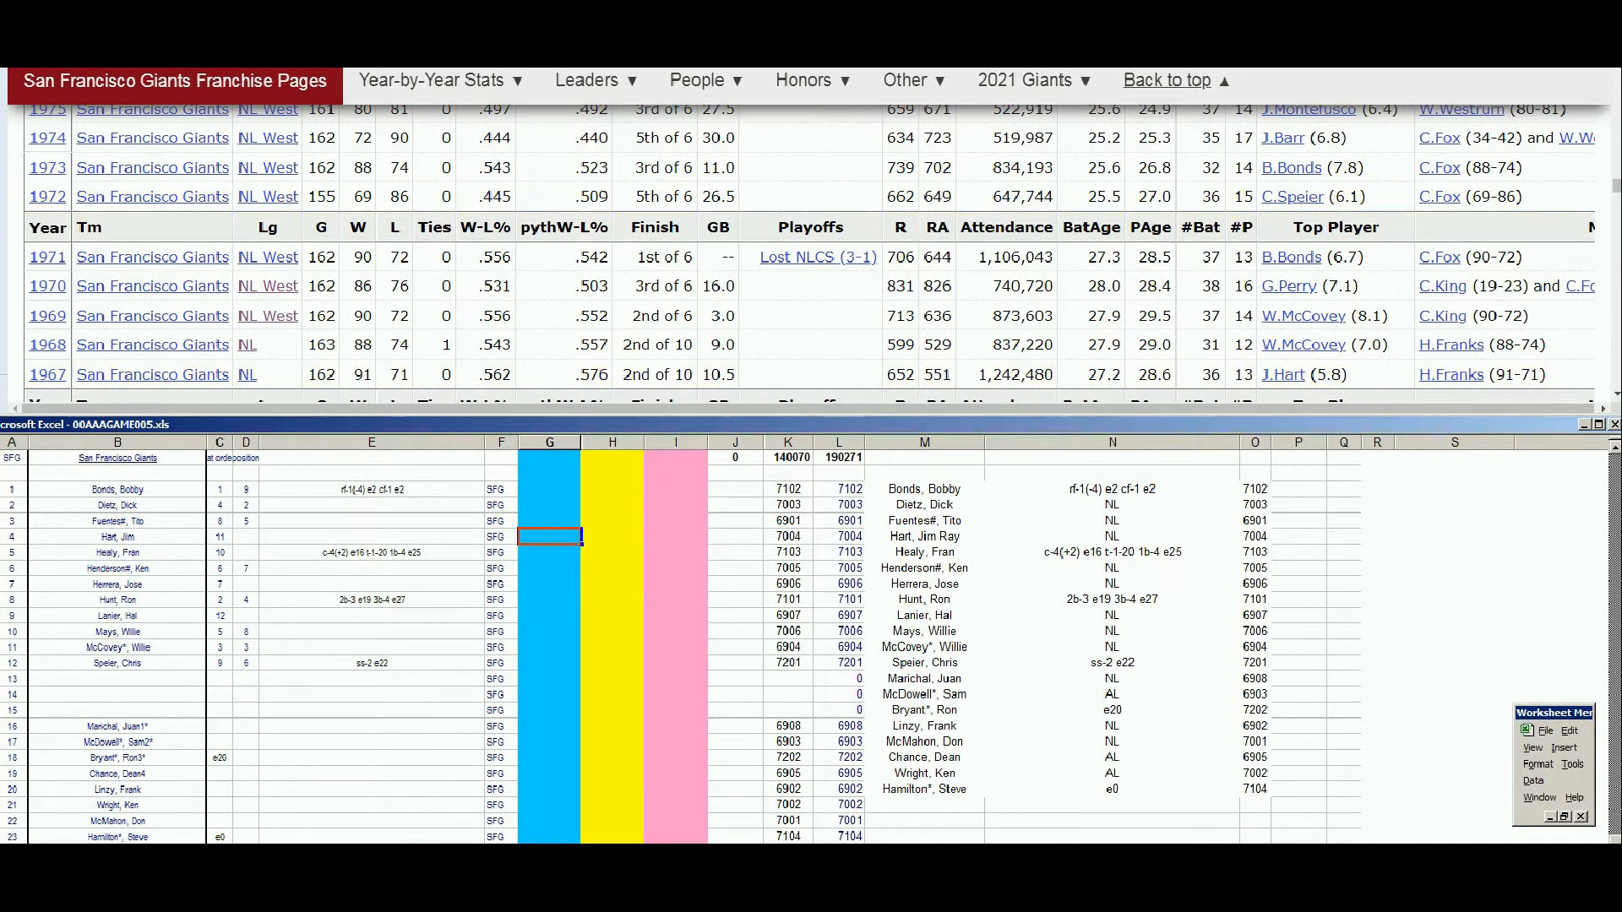
# Look up Tito Fuentes, who played 1965-1978, and examine his batting statistics by season.
pyautogui.click(1167, 80)
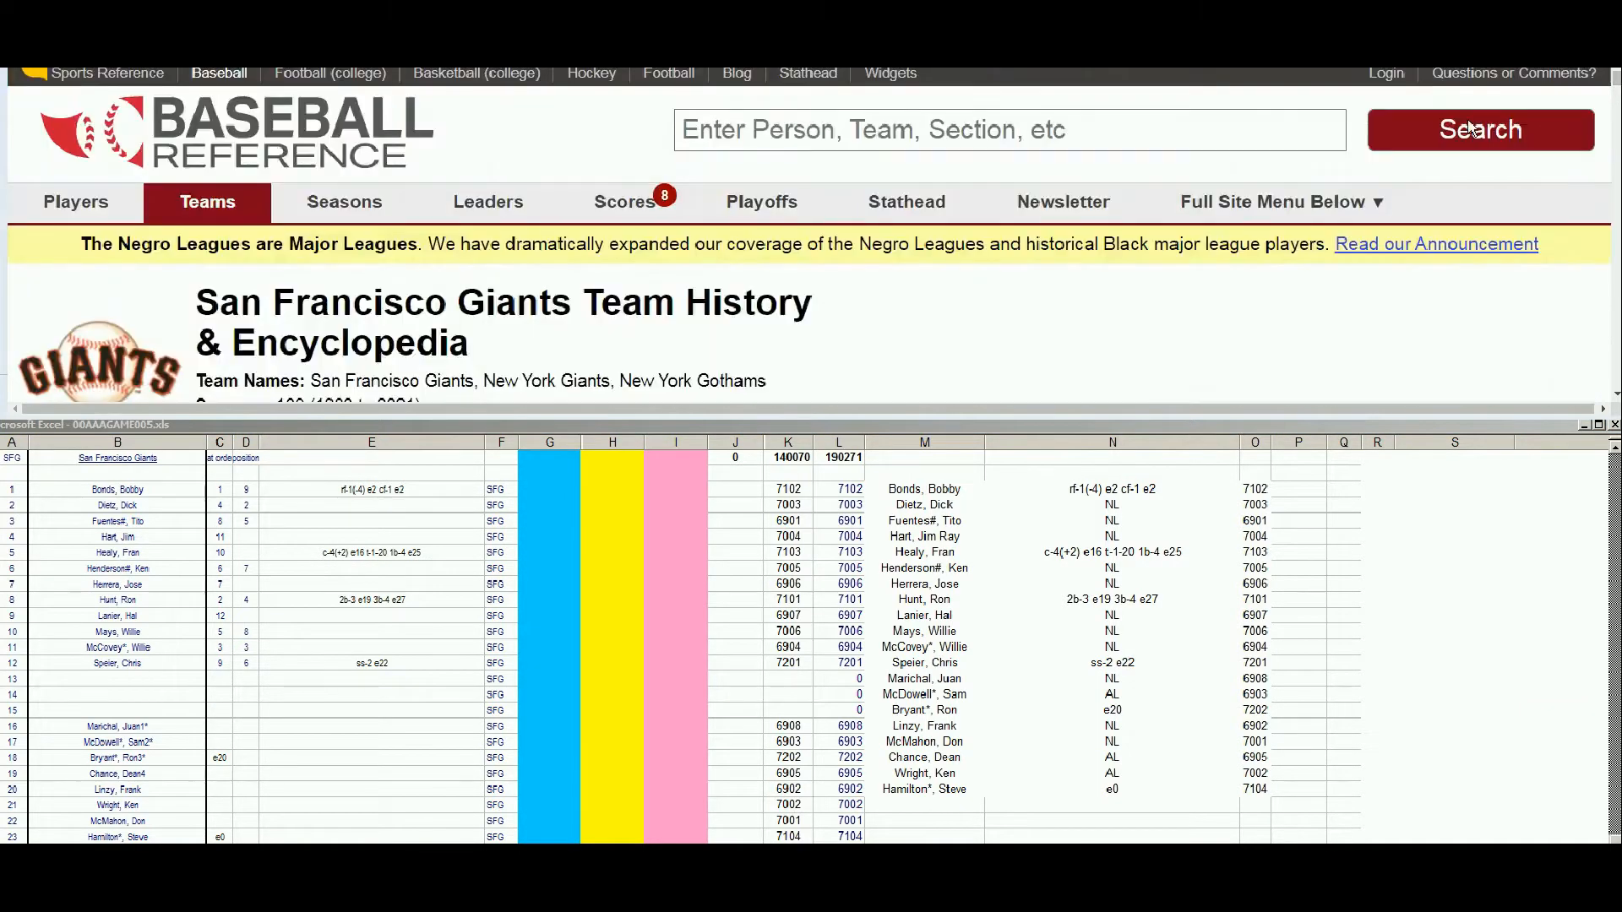
pyautogui.click(1178, 140)
pyautogui.write('tito')
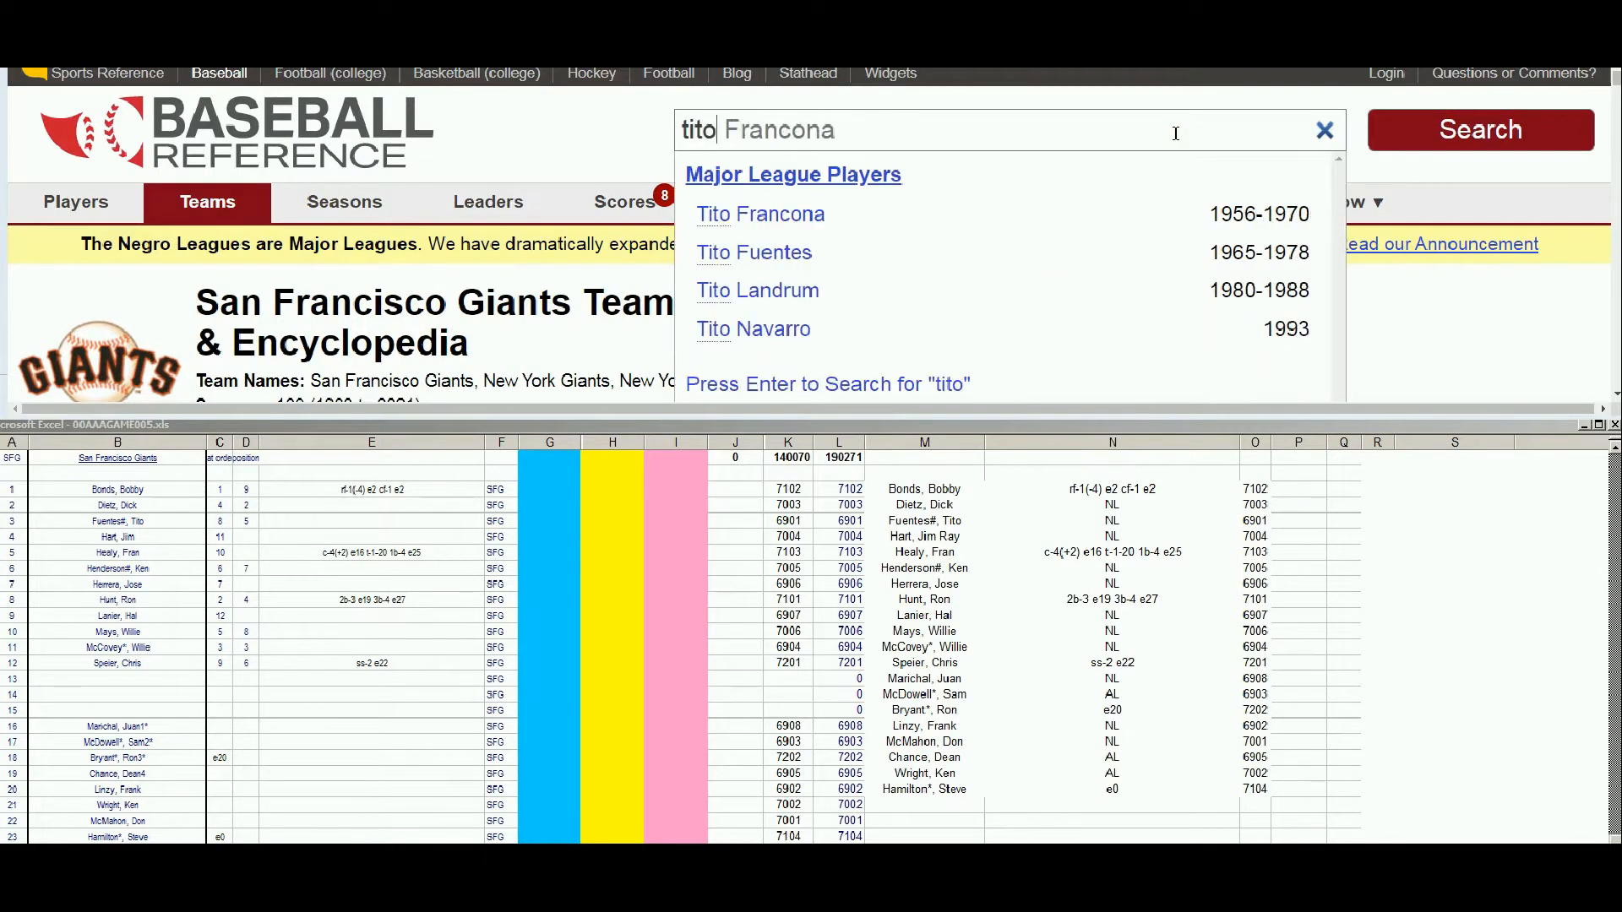
pyautogui.click(798, 254)
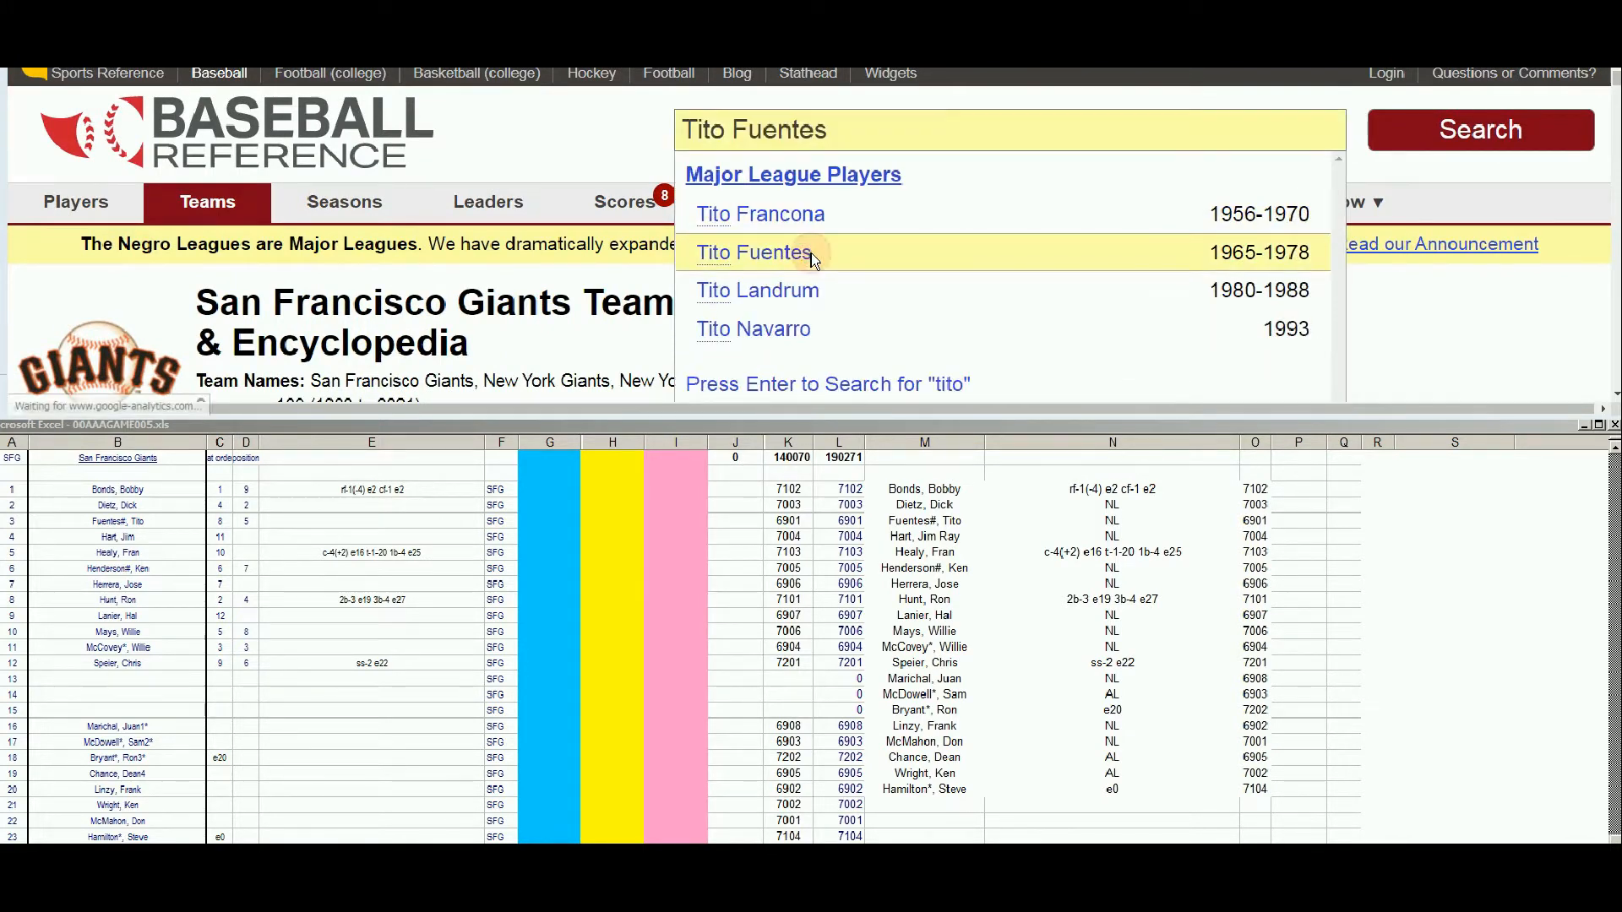
pyautogui.scroll(-4, 791, 266)
pyautogui.scroll(3, 907, 304)
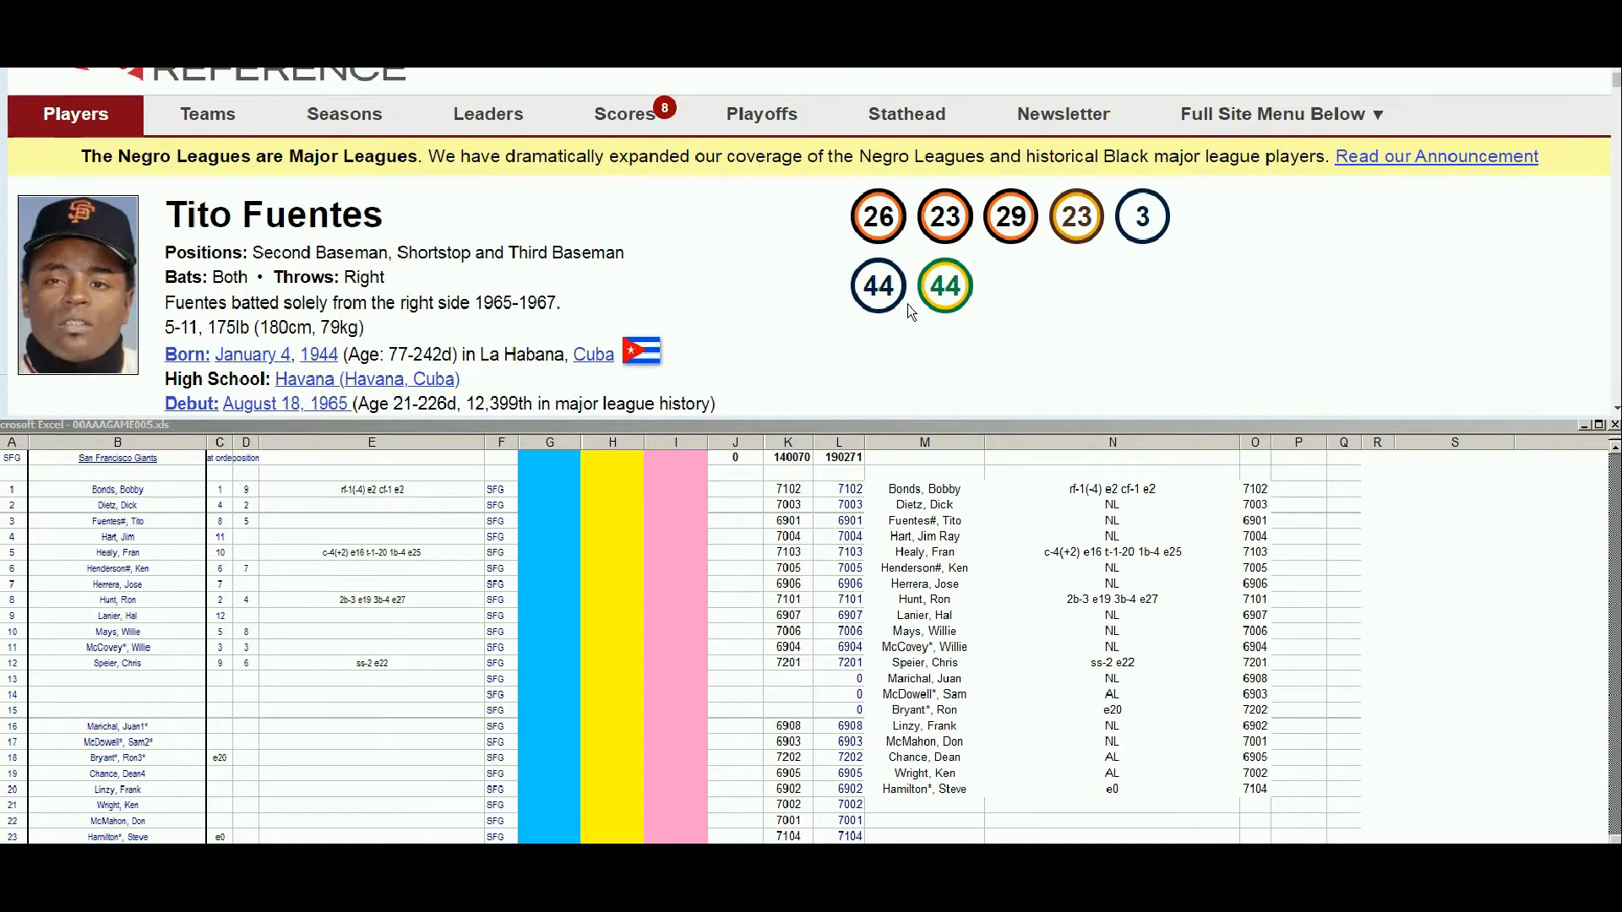
pyautogui.scroll(-10, 1131, 306)
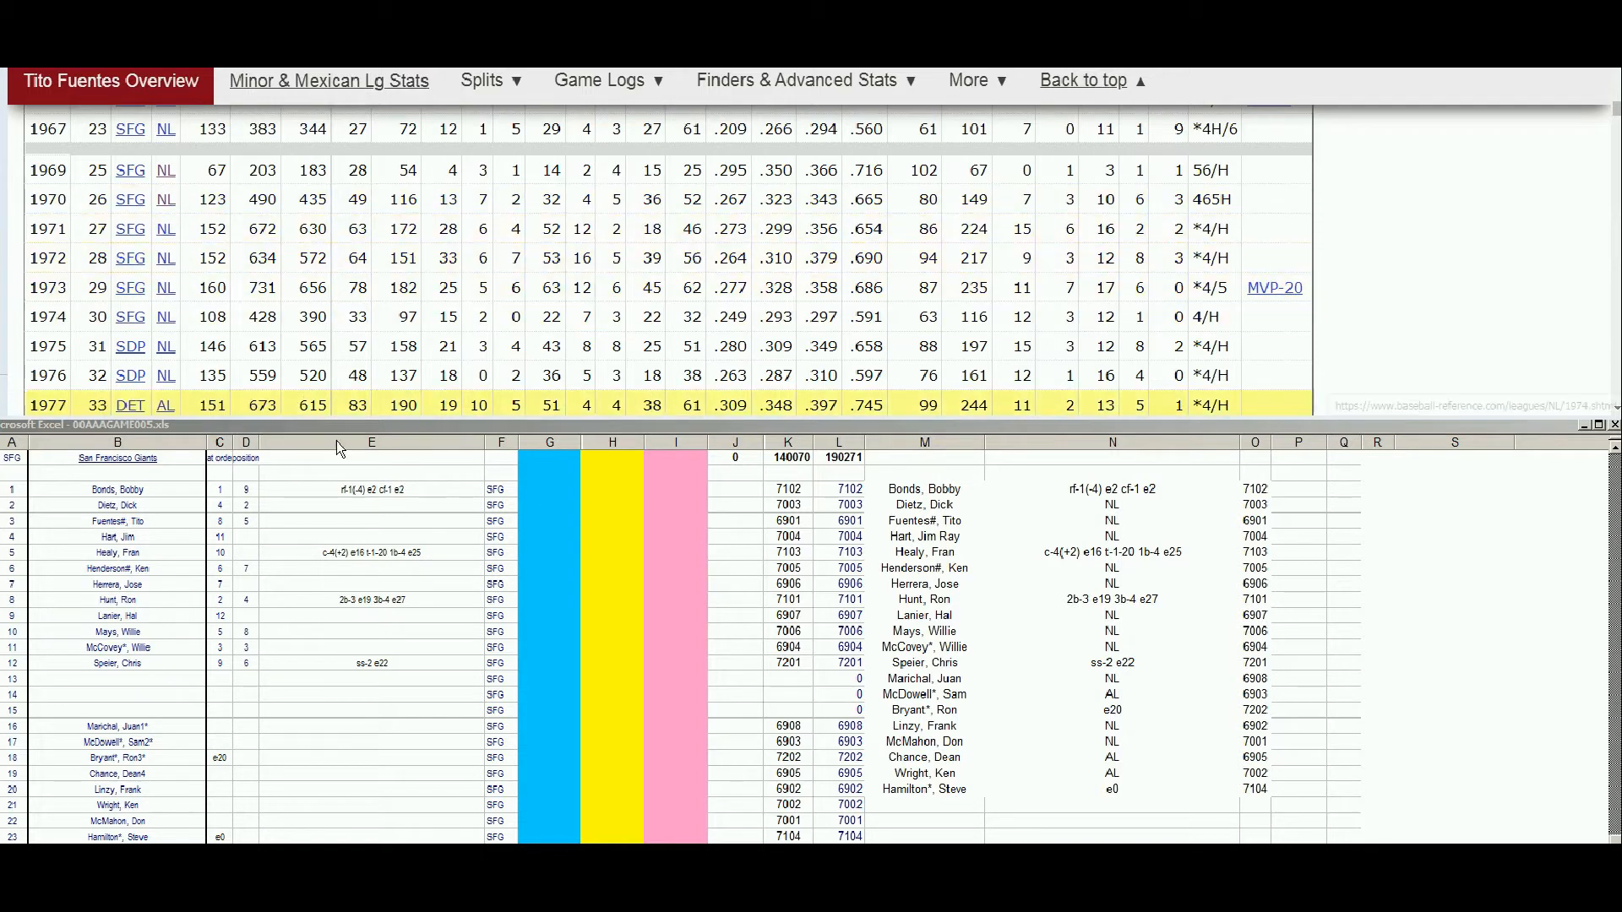
# Switch to the Excel roster sheet and enter 10000 in the blue column of the Fuentes row.
pyautogui.click(531, 524)
pyautogui.click(532, 537)
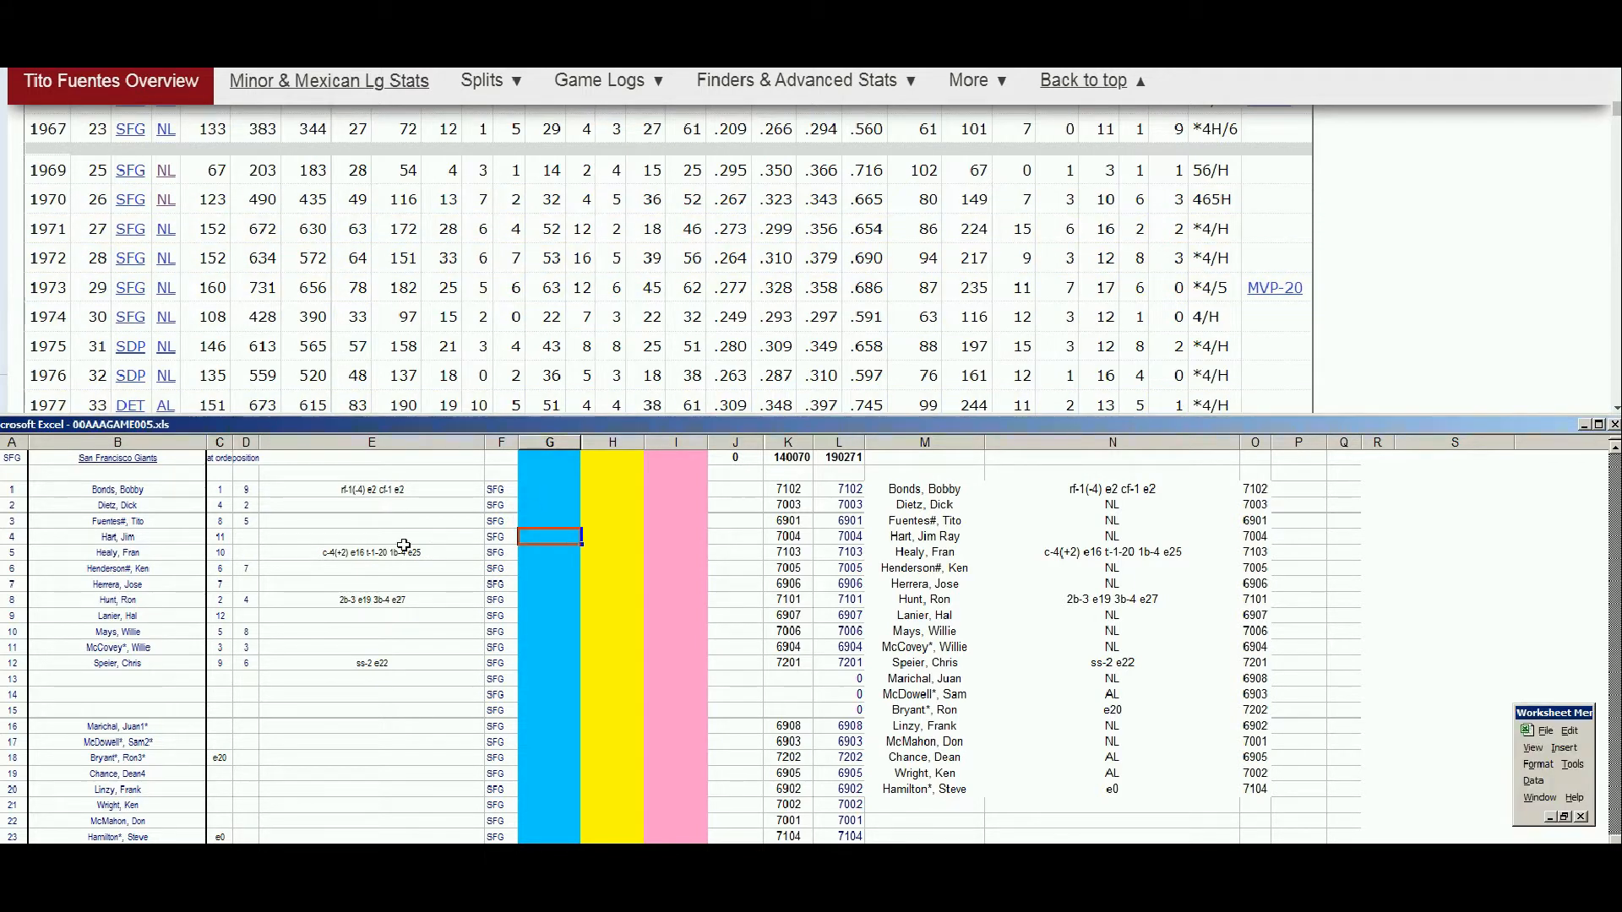
pyautogui.press('Up')
pyautogui.write('10000')
pyautogui.press('Up')
pyautogui.press('Down')
# Search Baseball Reference for Jose Herrera and open the page of the one who played 1967-1970.
pyautogui.moveTo(1617, 108); pyautogui.dragTo(1617, 75)
pyautogui.click(1131, 122)
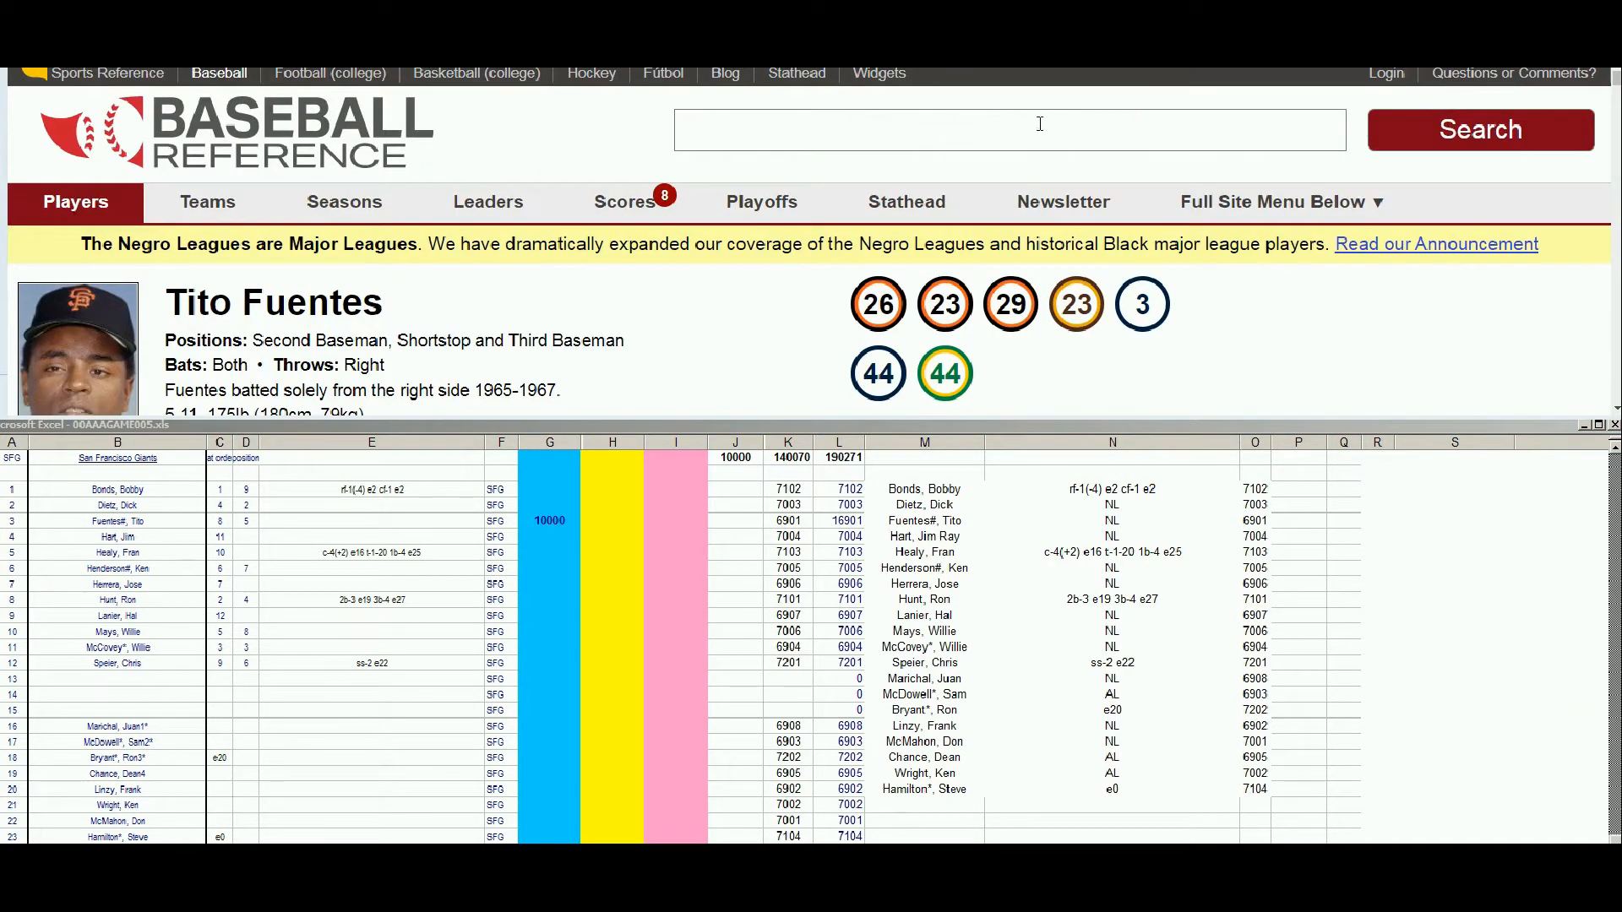
pyautogui.write('herrera')
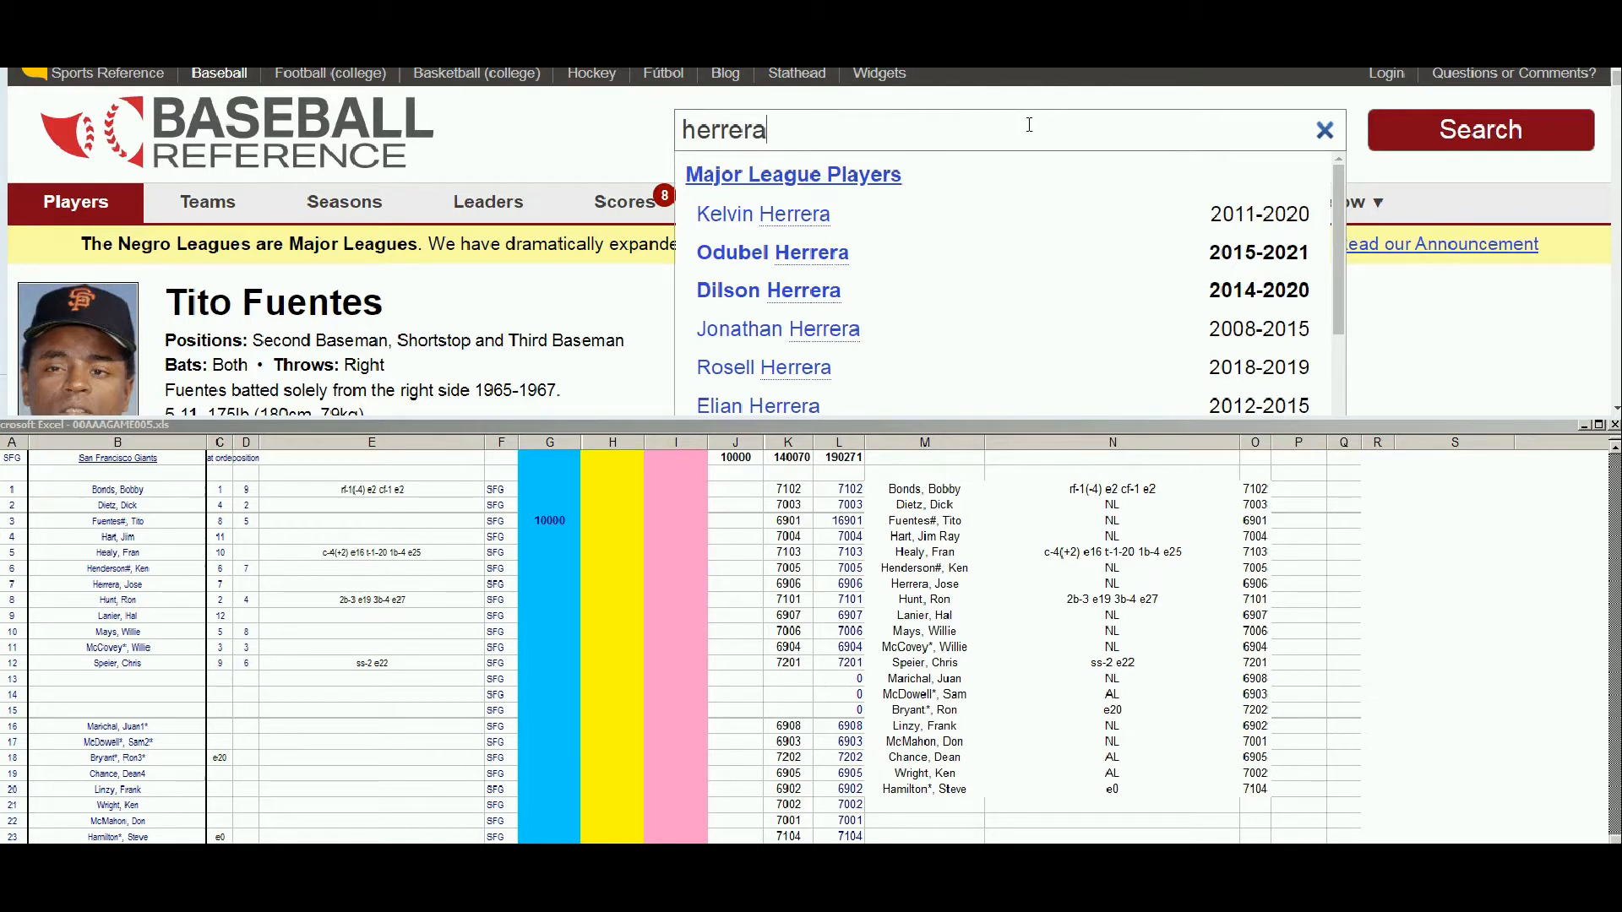
pyautogui.press('Left')
pyautogui.press('Left')
pyautogui.press('Left')
pyautogui.press('Left')
pyautogui.press('Left')
pyautogui.press('Left')
pyautogui.write('j')
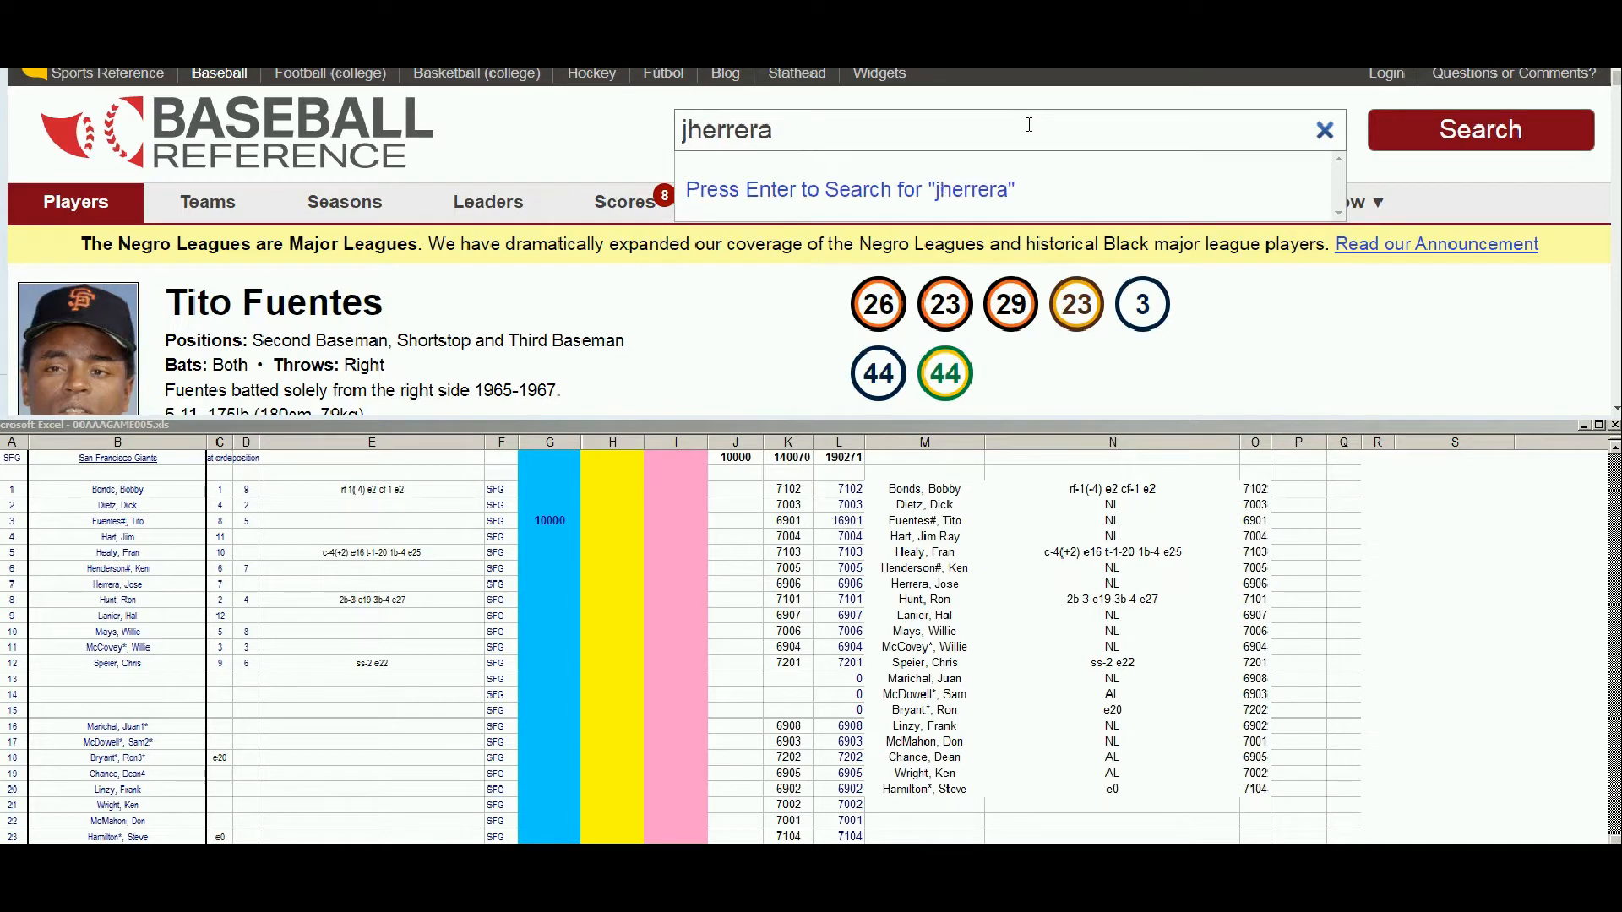
pyautogui.write('ose')
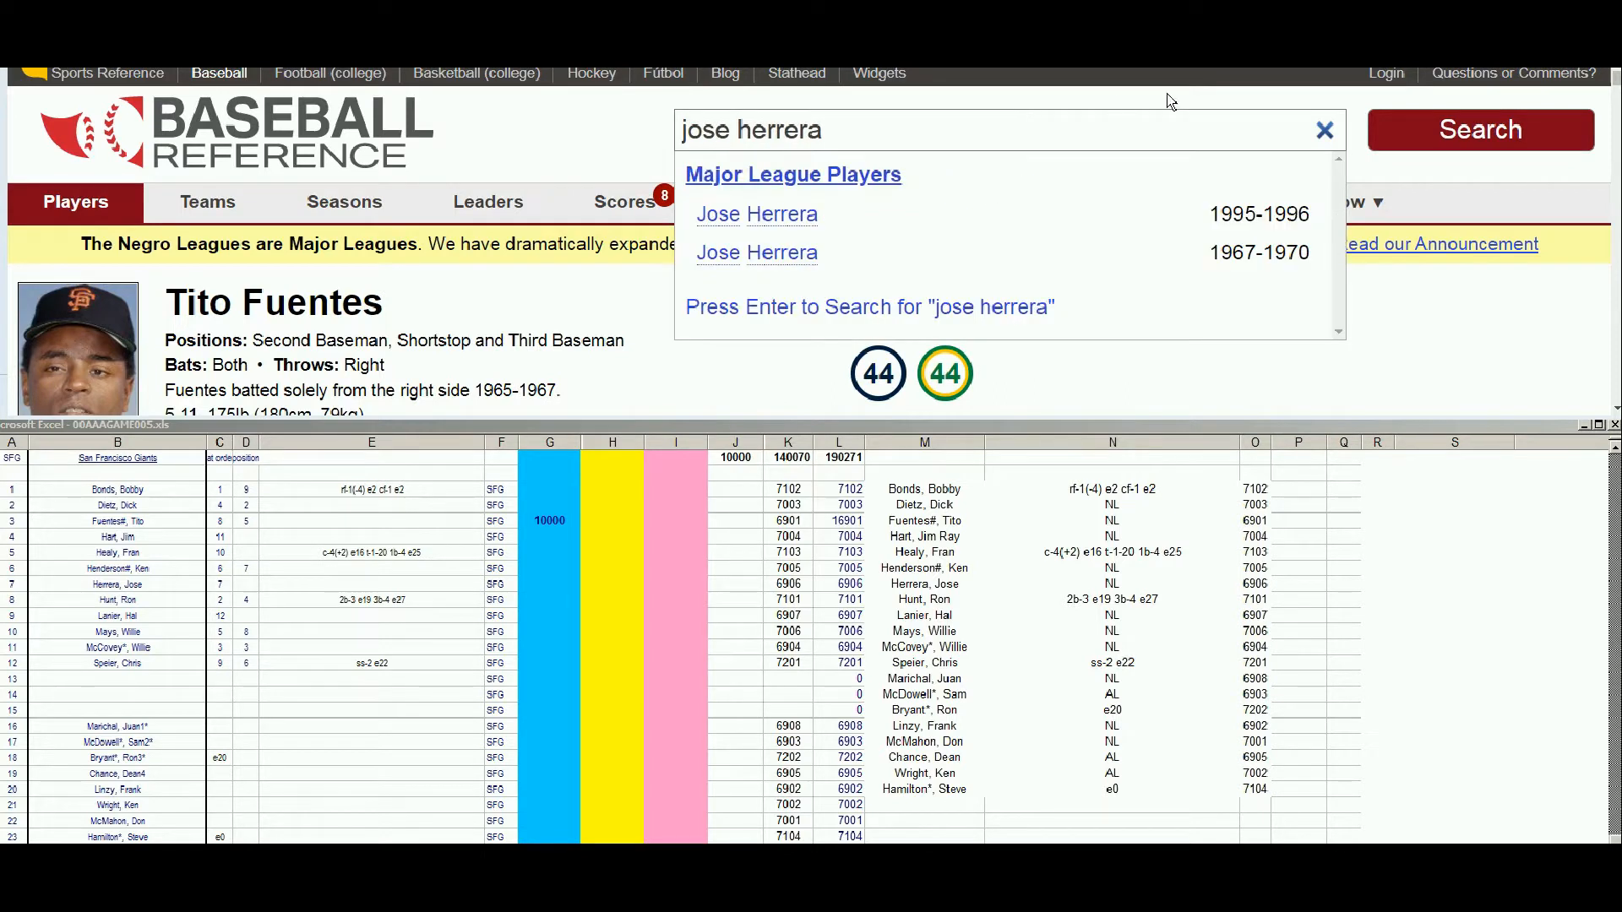
pyautogui.click(786, 258)
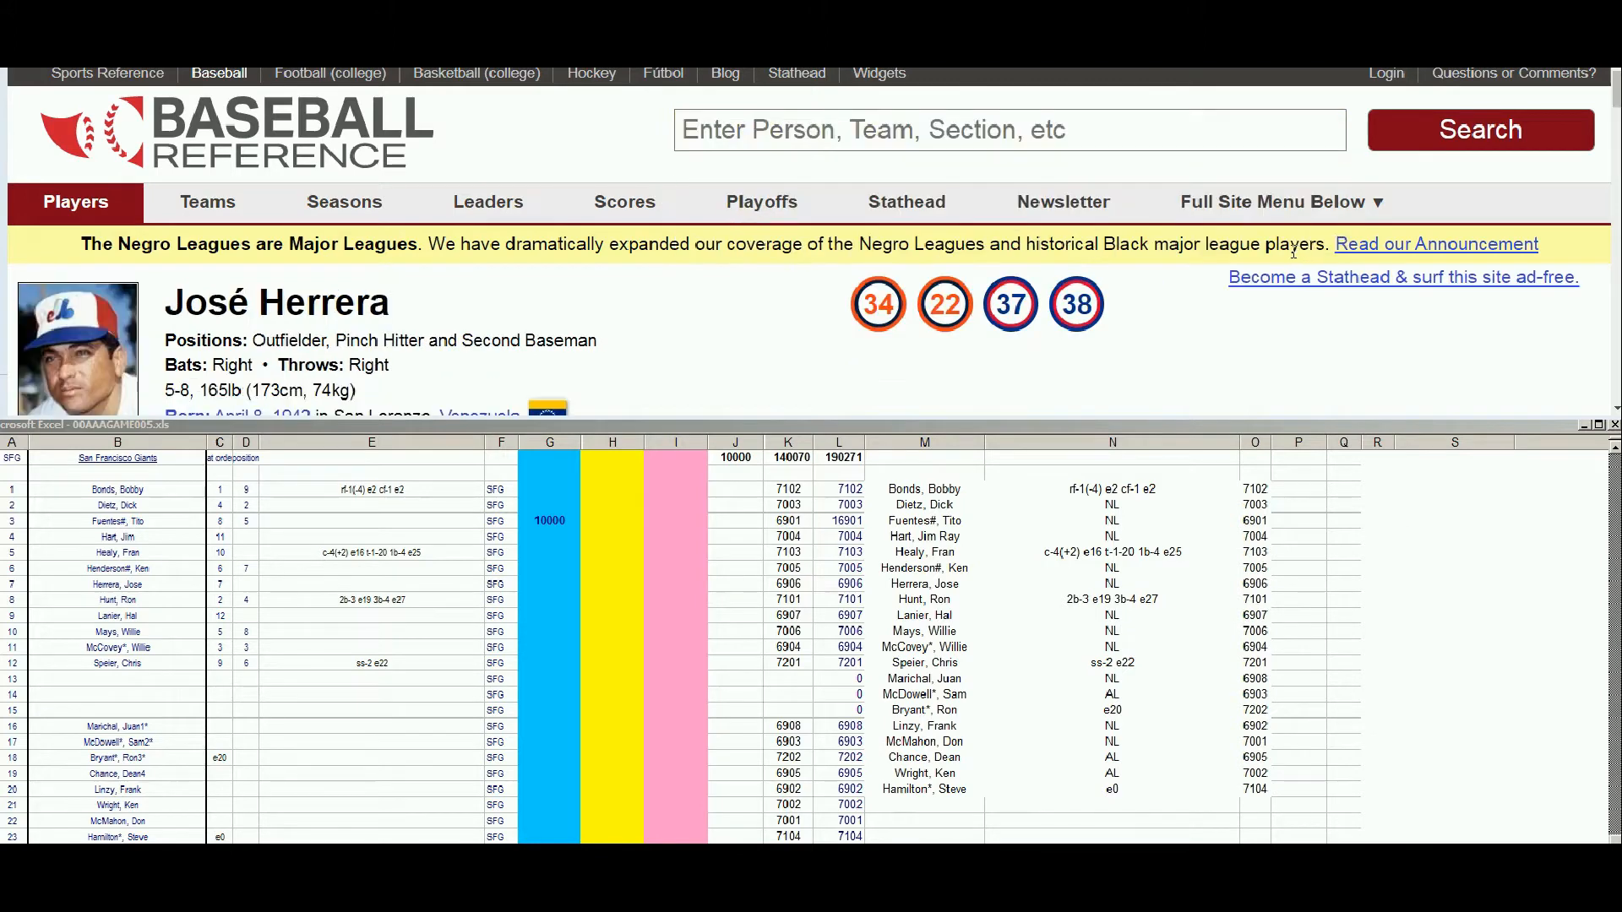
# Check Herrera's Standard Batting seasons and enter 1 in the pink column of his row in the Excel roster.
pyautogui.scroll(-3, 1333, 234)
pyautogui.scroll(-5, 1334, 235)
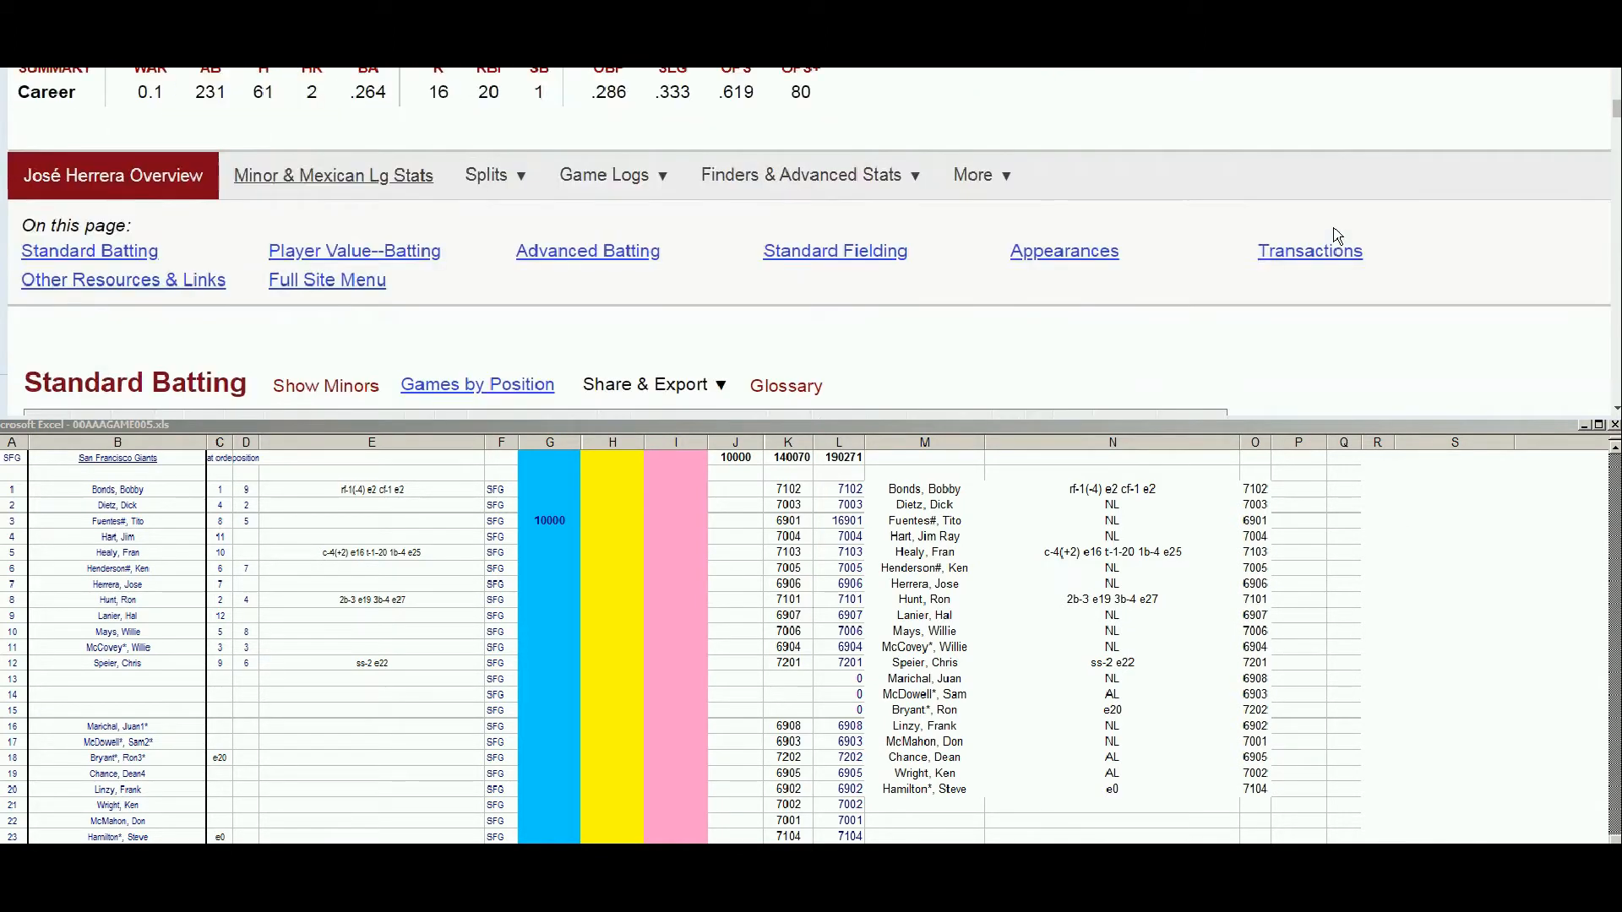
pyautogui.scroll(-2, 1337, 236)
pyautogui.scroll(2, 134, 283)
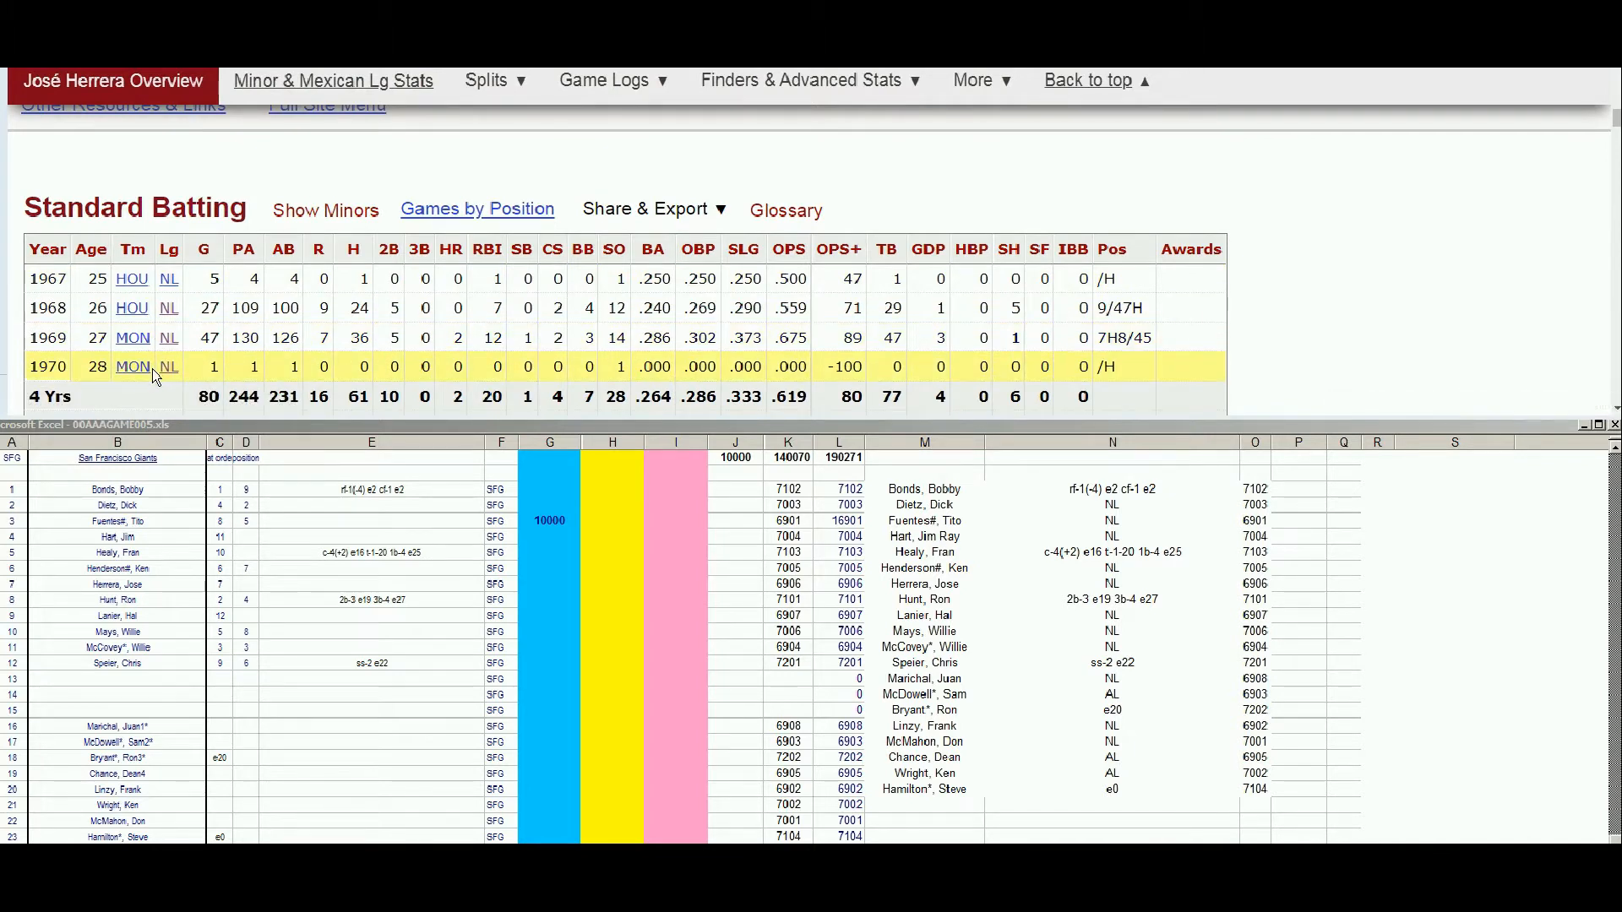
pyautogui.click(613, 549)
pyautogui.click(612, 552)
pyautogui.press('Down')
pyautogui.press('Down')
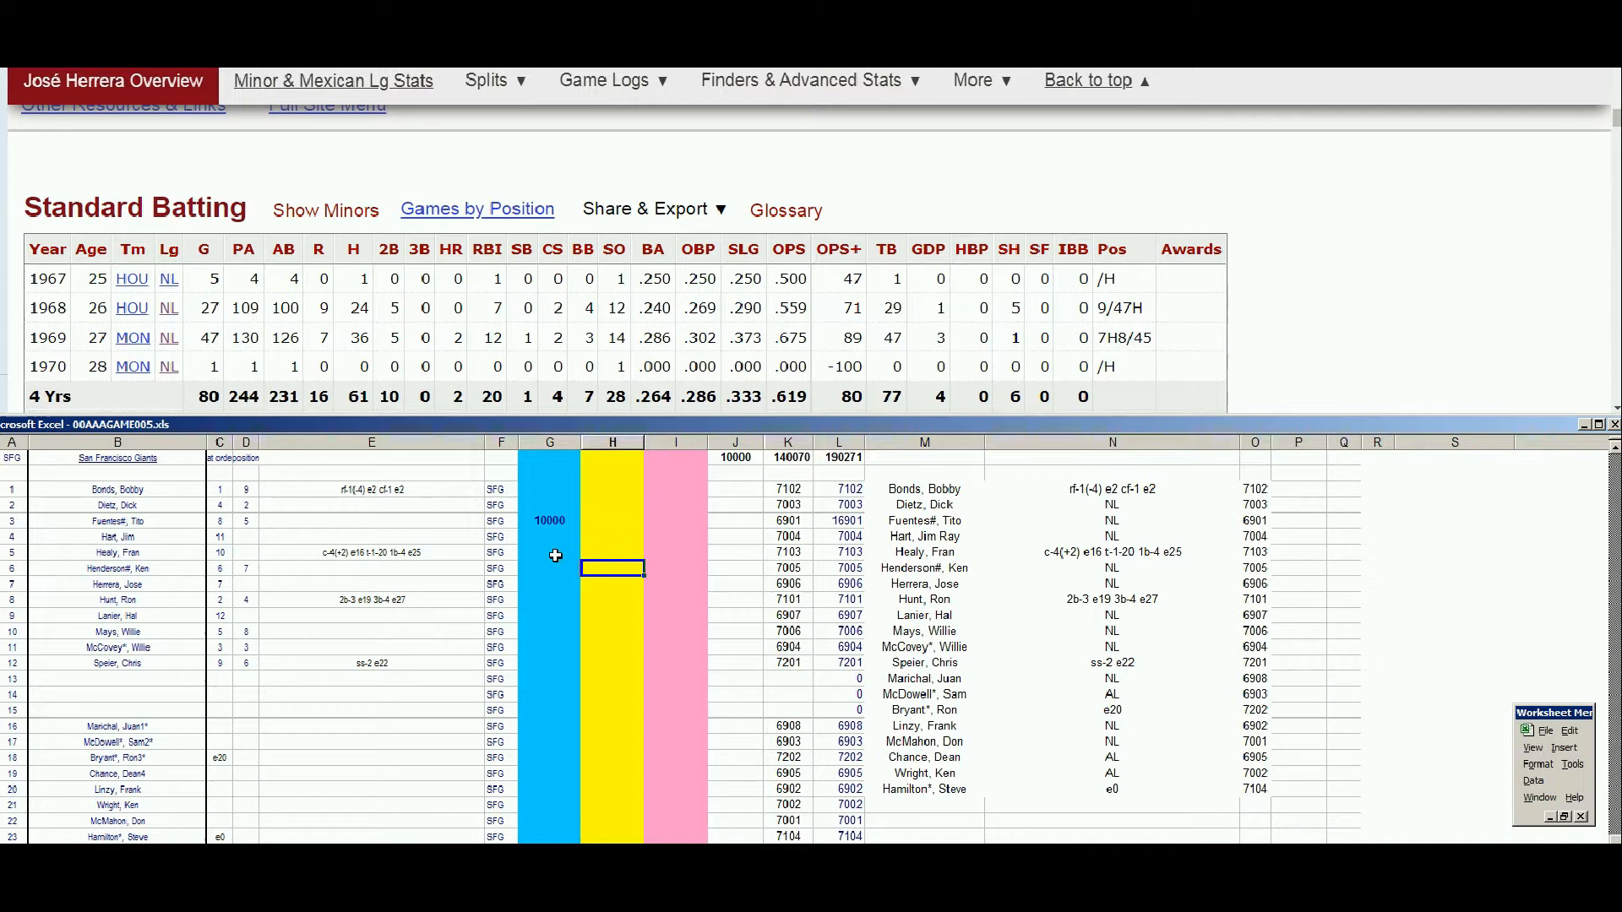
pyautogui.press('Right')
pyautogui.write('1')
pyautogui.press('Return')
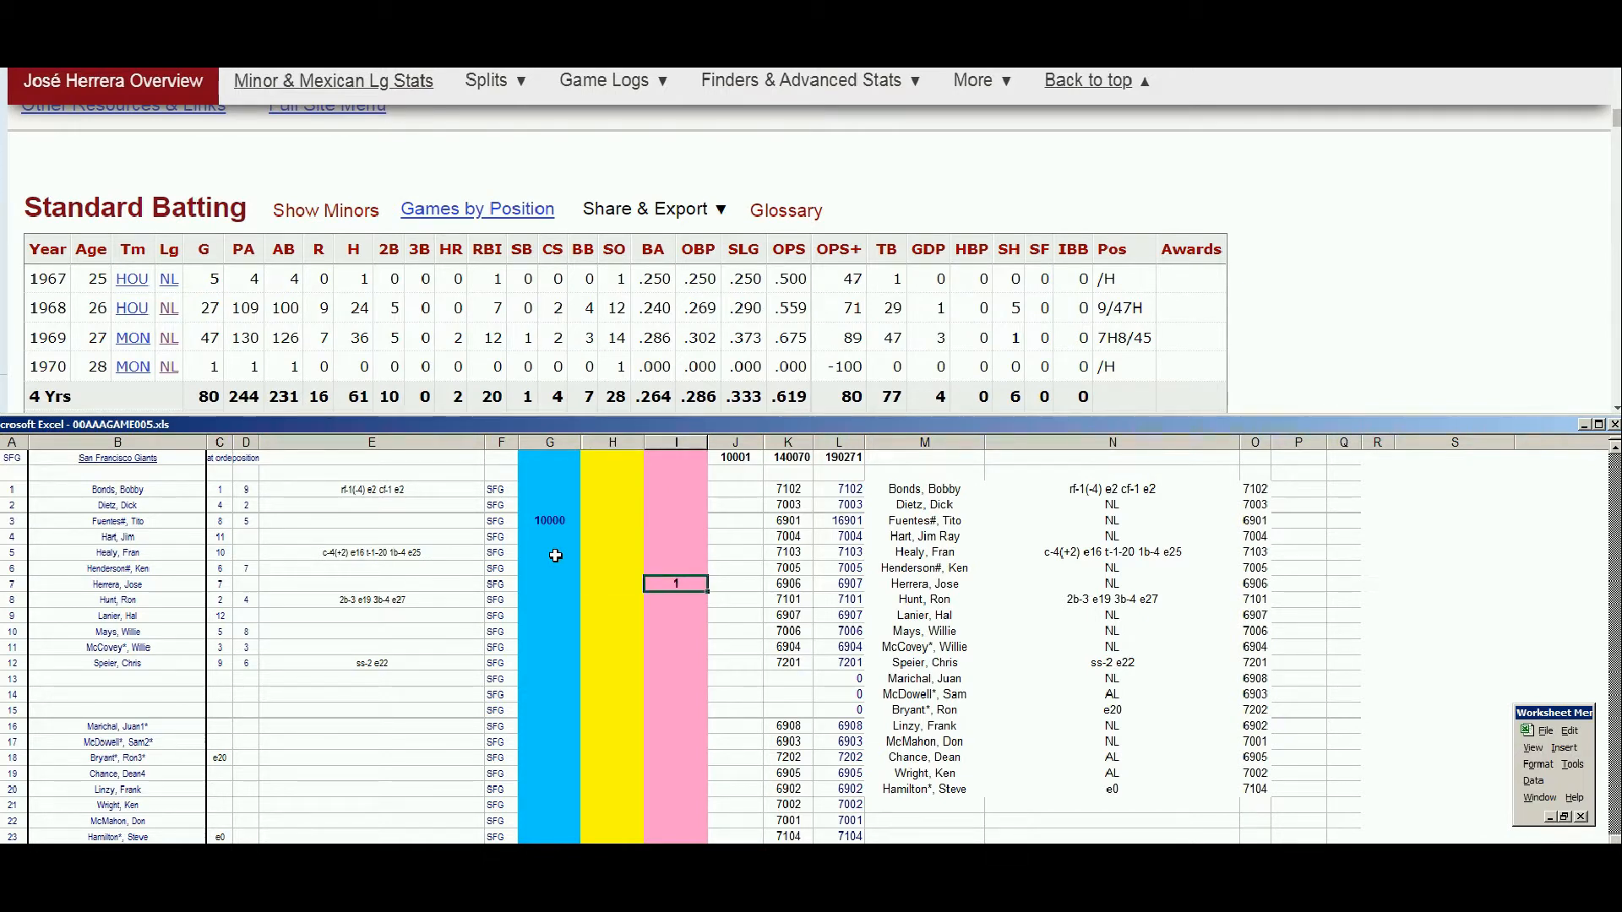
# Look up Hal Lanier, who played 1964-1973, on Baseball Reference and examine his batting statistics by season.
pyautogui.moveTo(1617, 120); pyautogui.dragTo(1616, 79)
pyautogui.click(1179, 148)
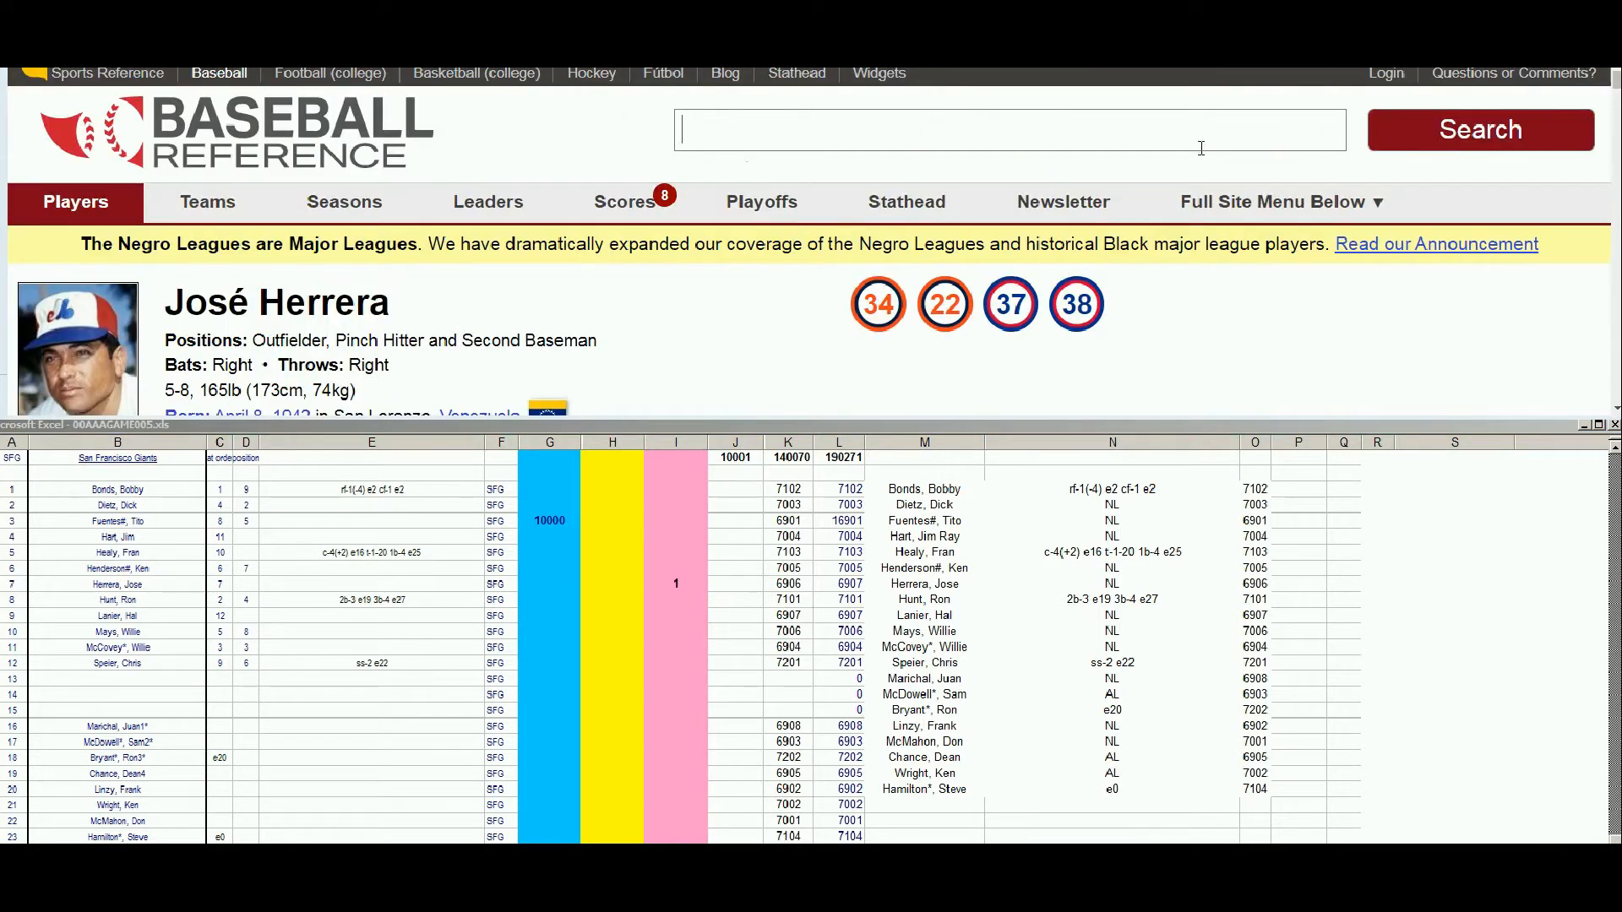
pyautogui.write('lanier')
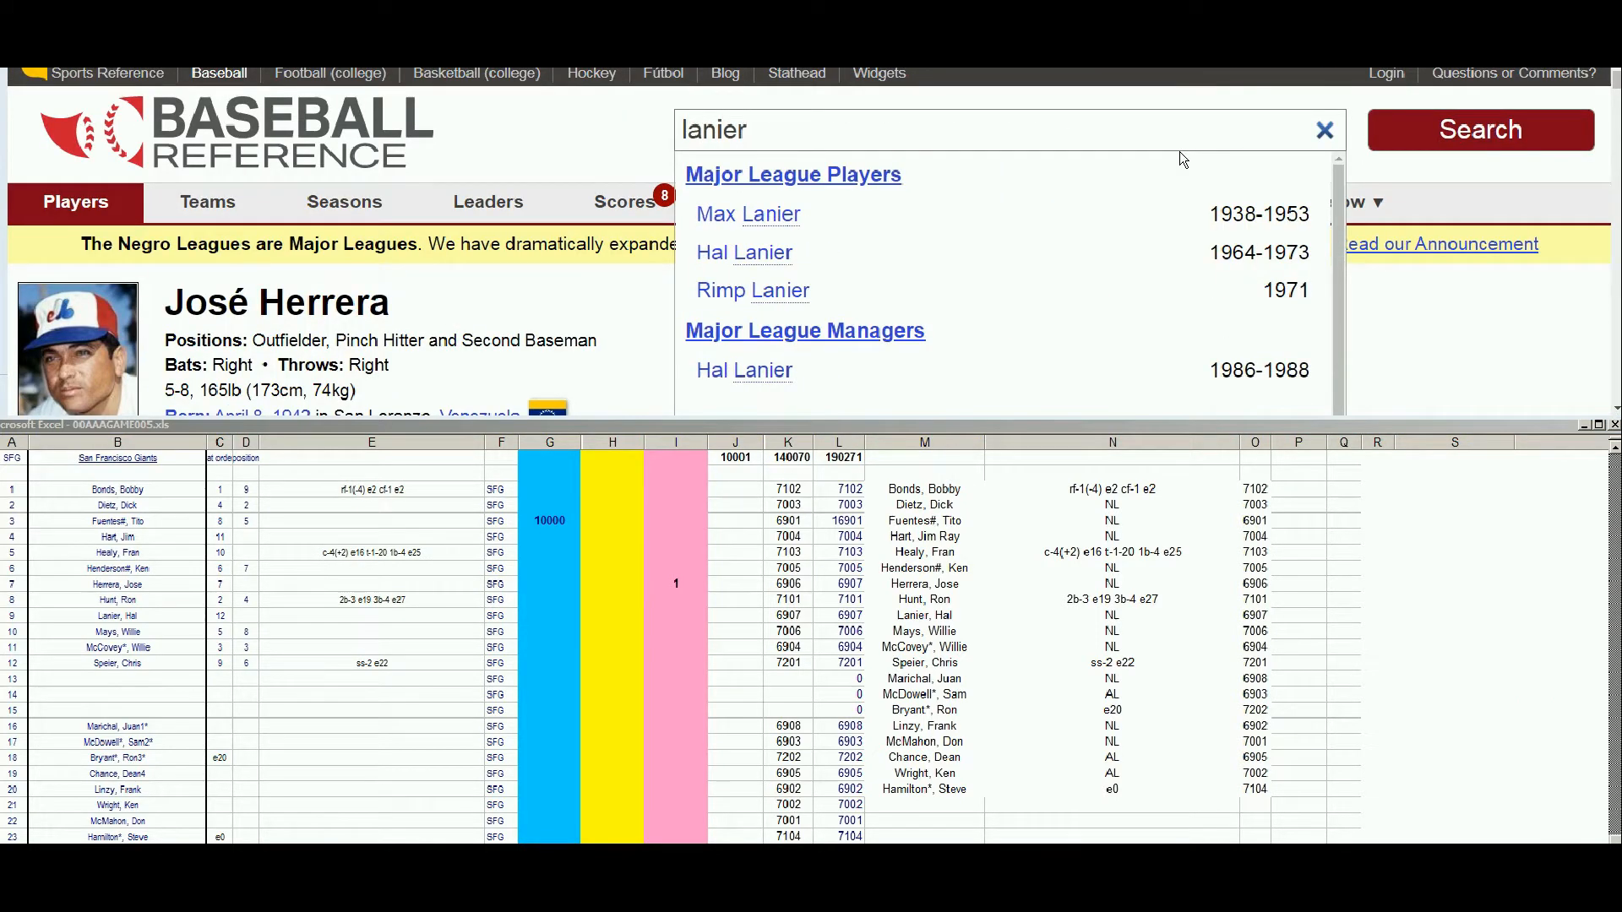
pyautogui.click(775, 254)
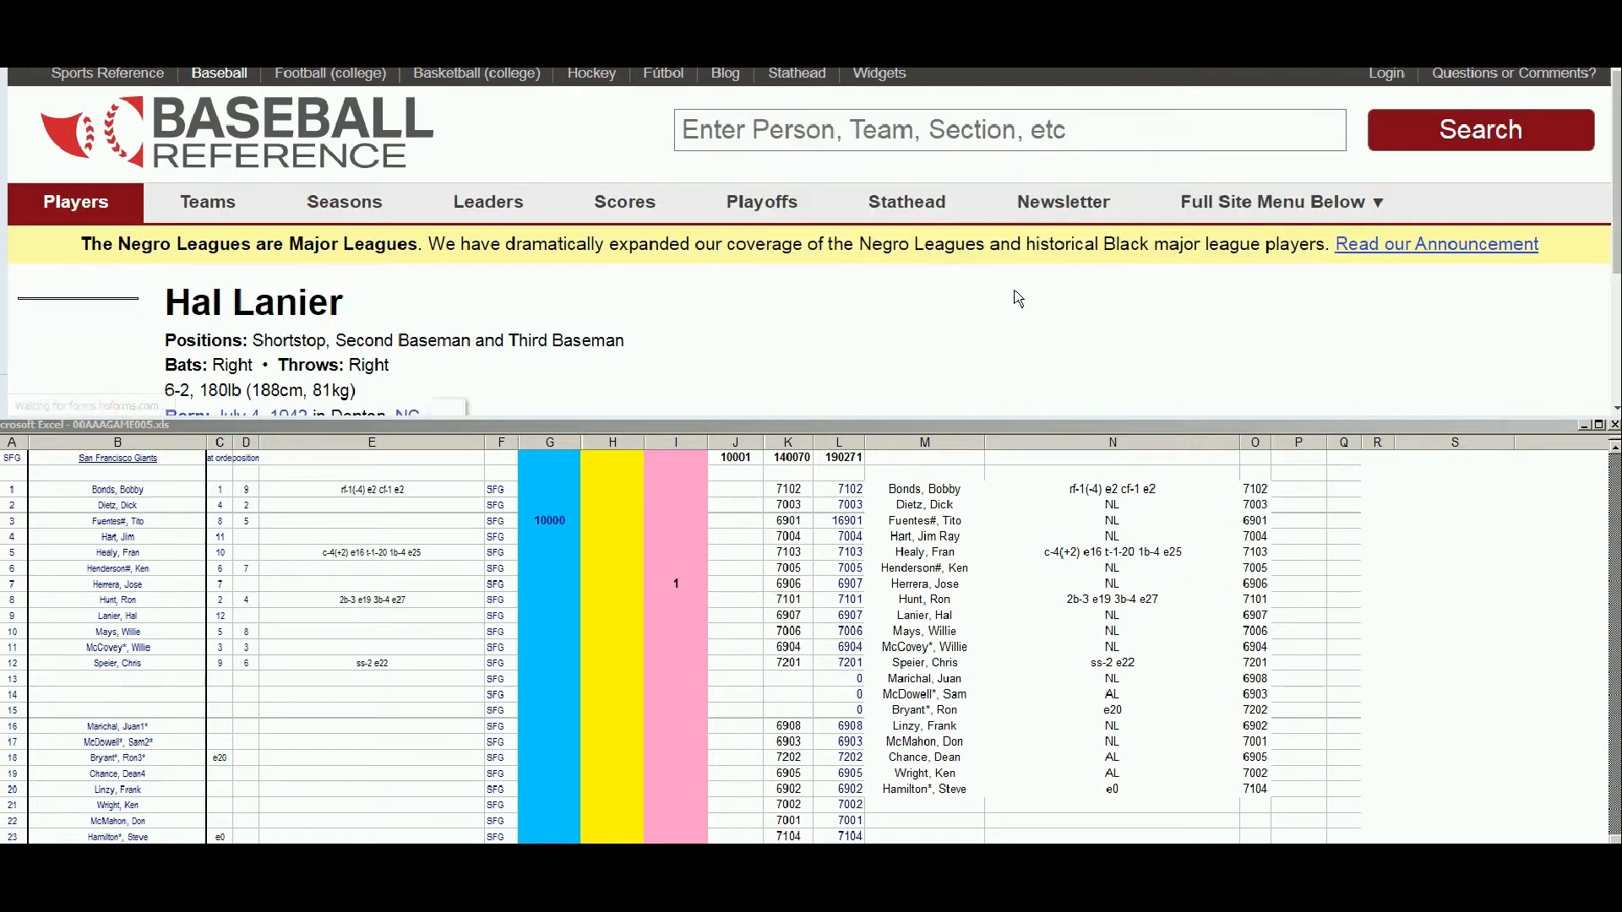
pyautogui.scroll(-7, 1301, 292)
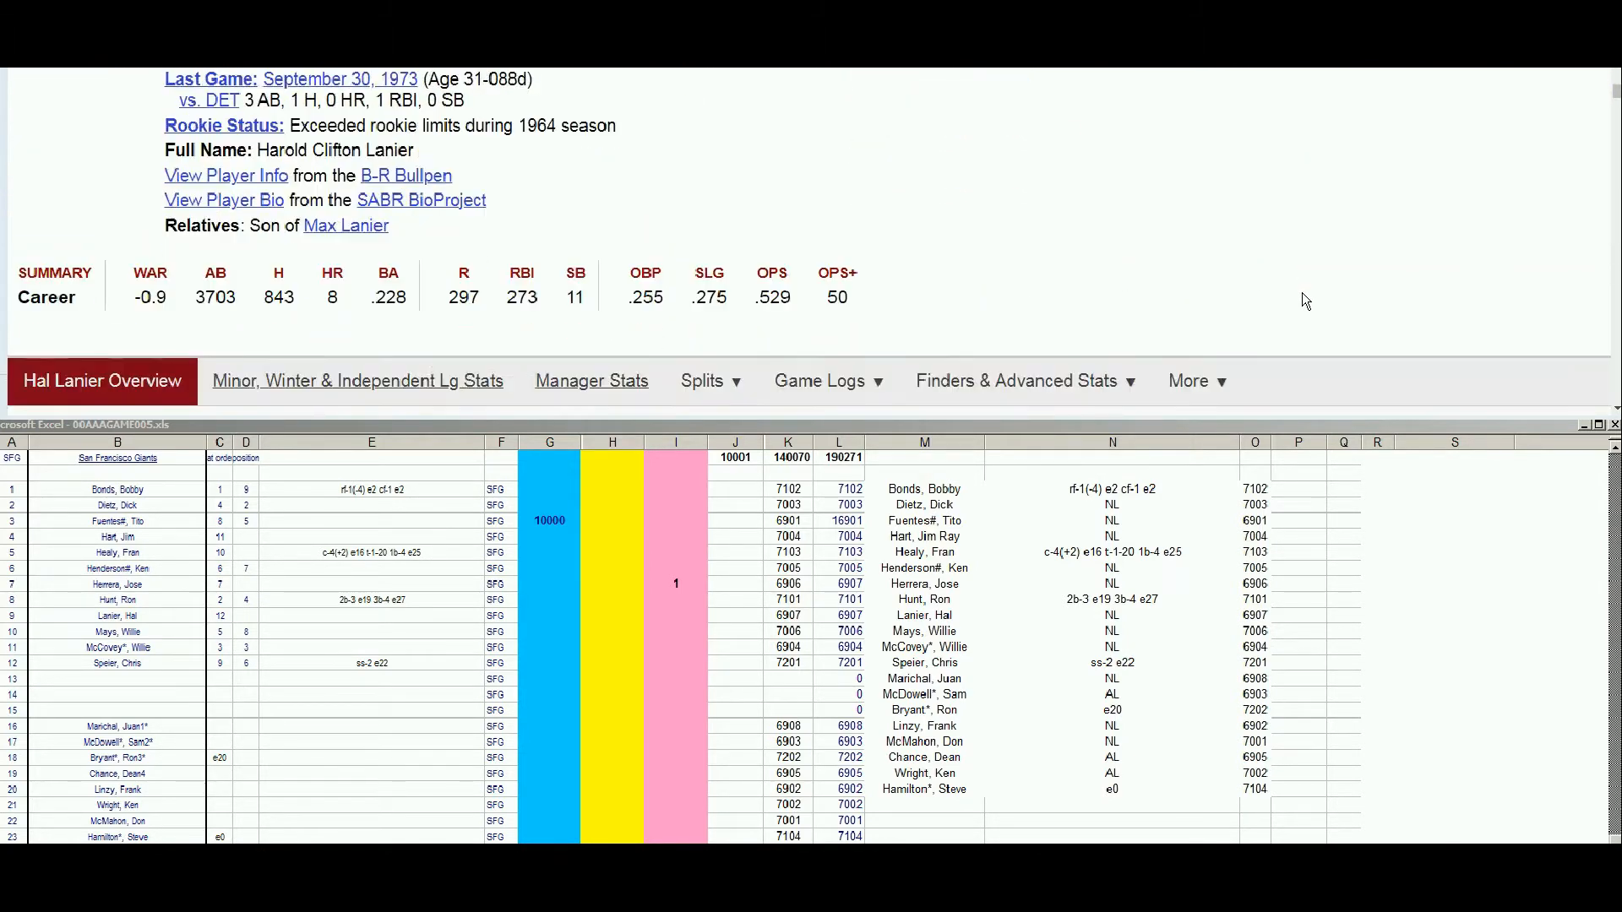
pyautogui.scroll(5, 1301, 287)
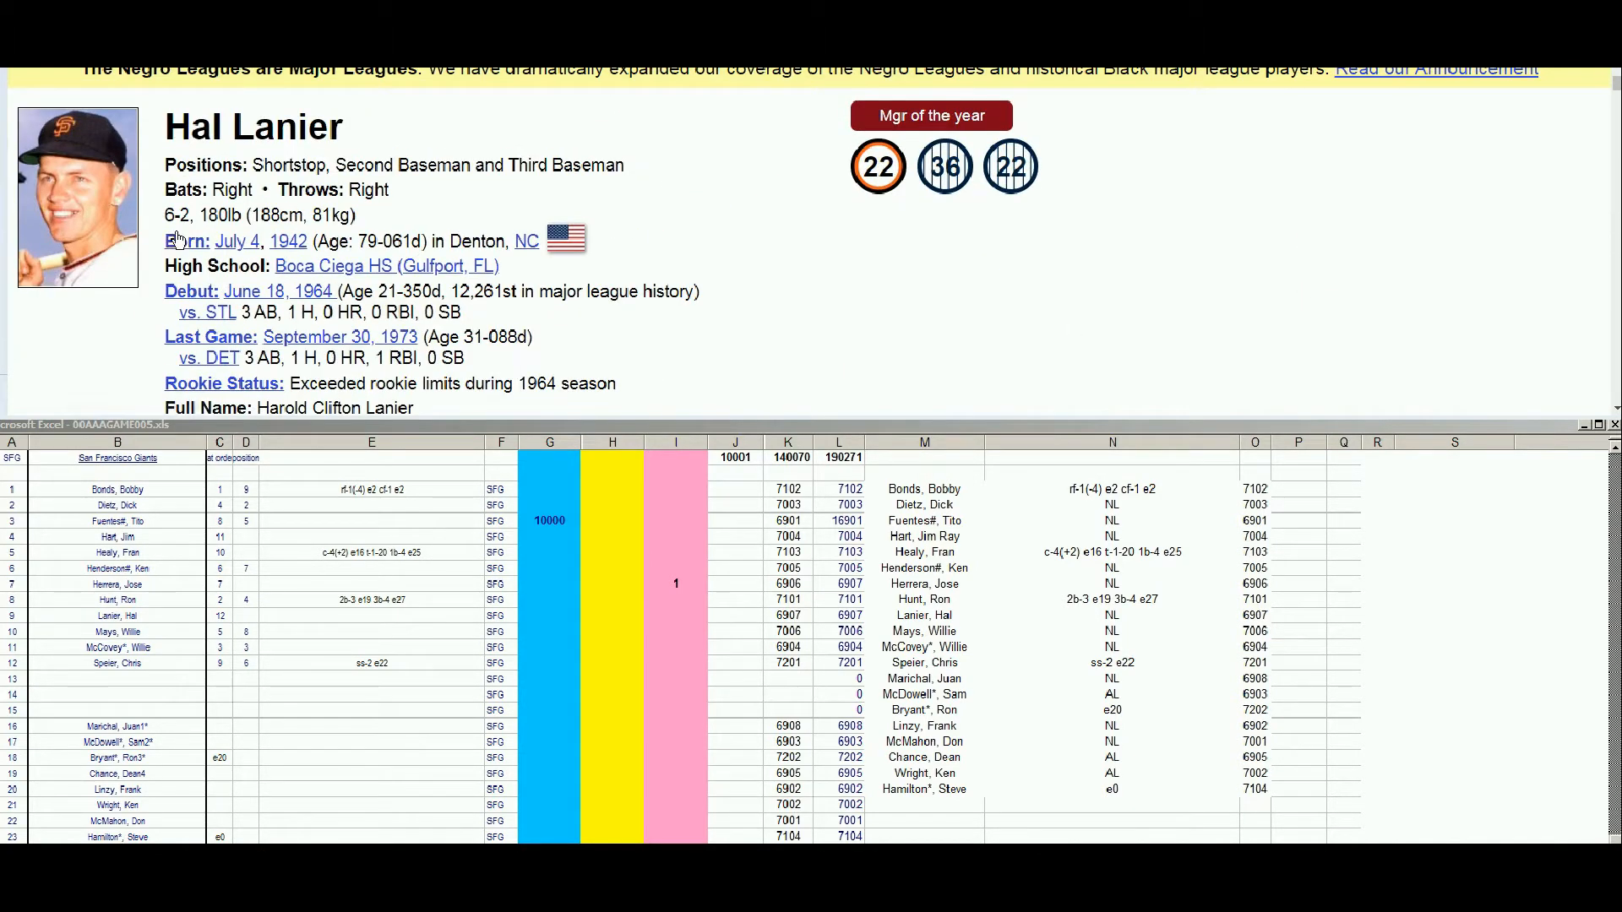
pyautogui.scroll(-3, 984, 225)
pyautogui.scroll(-5, 984, 225)
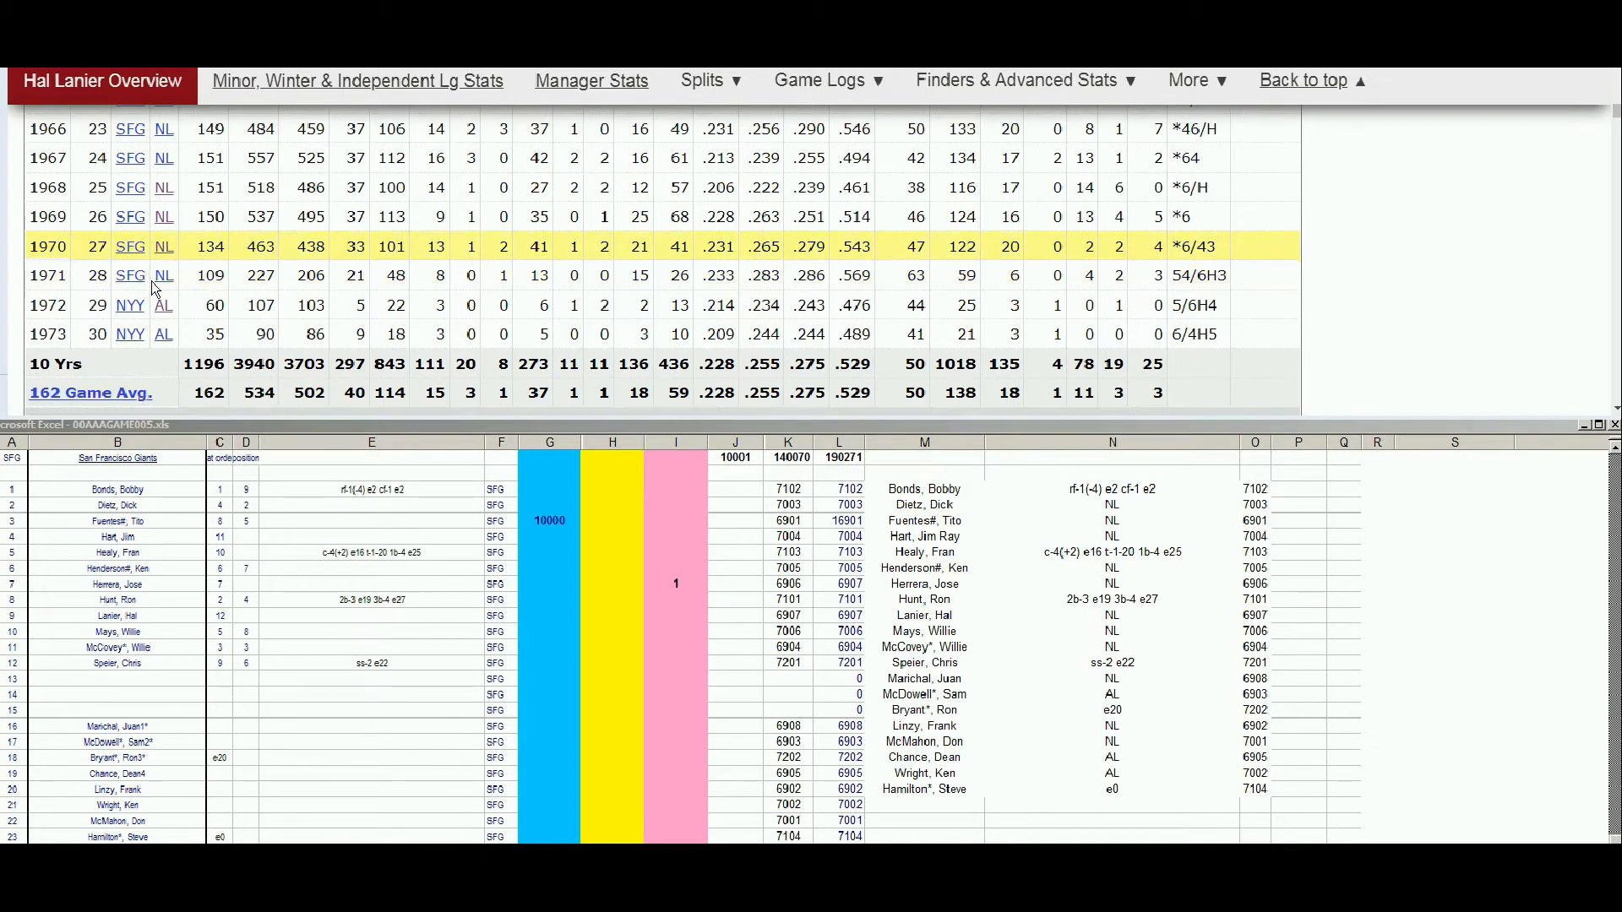
# Enter 100 in the yellow column of the Lanier row in the Excel roster.
pyautogui.click(603, 568)
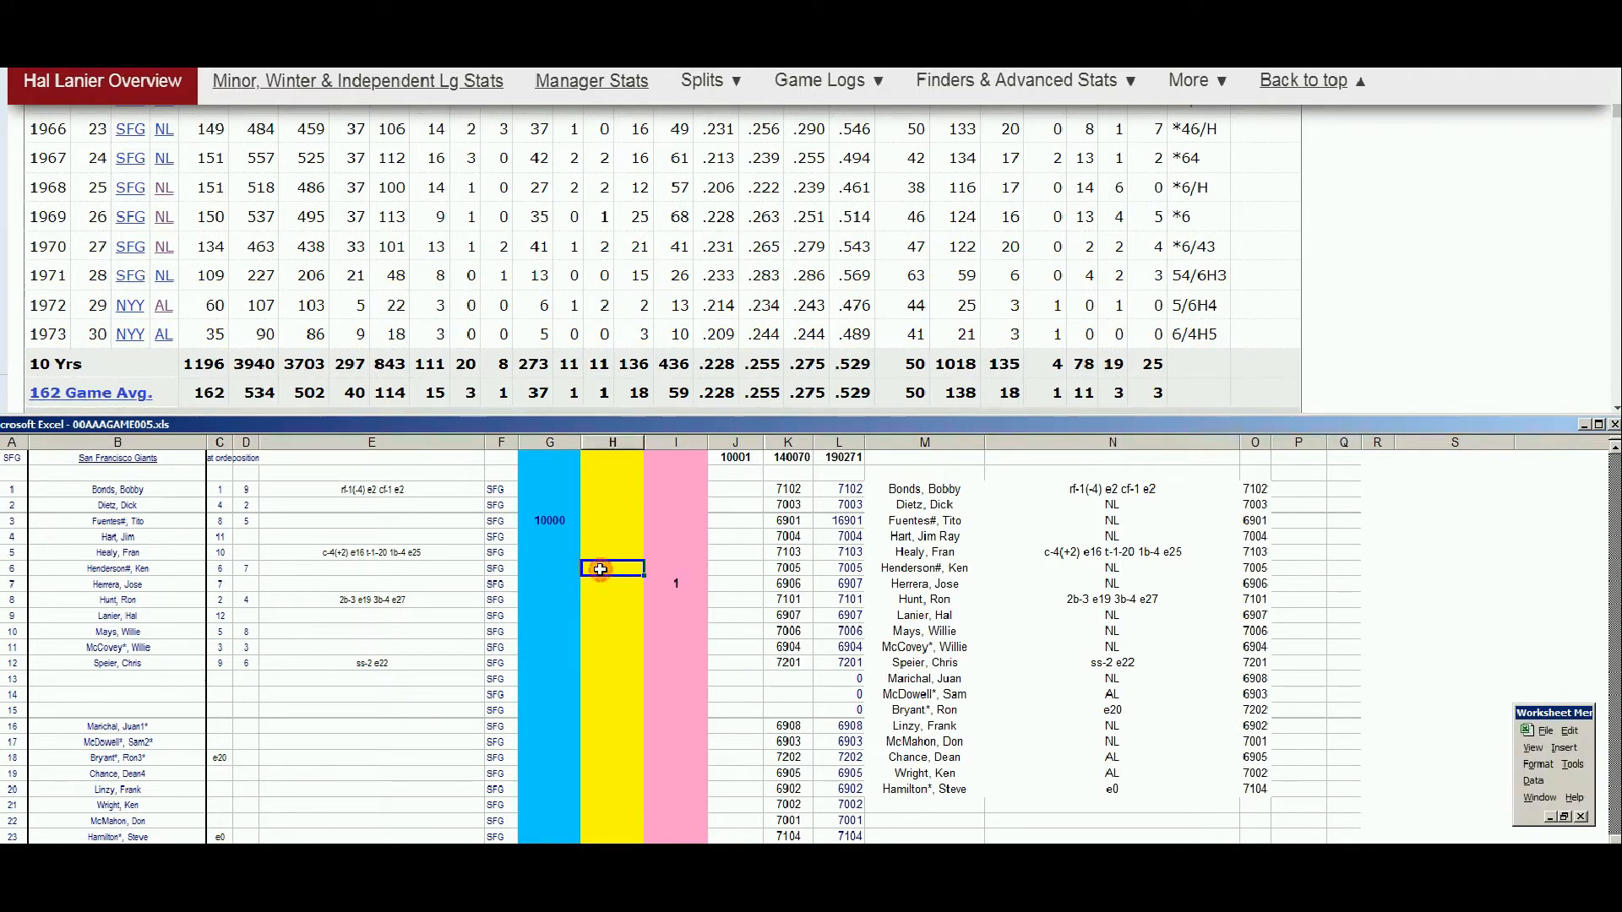
pyautogui.press('Down')
pyautogui.press('Down')
pyautogui.press('Down')
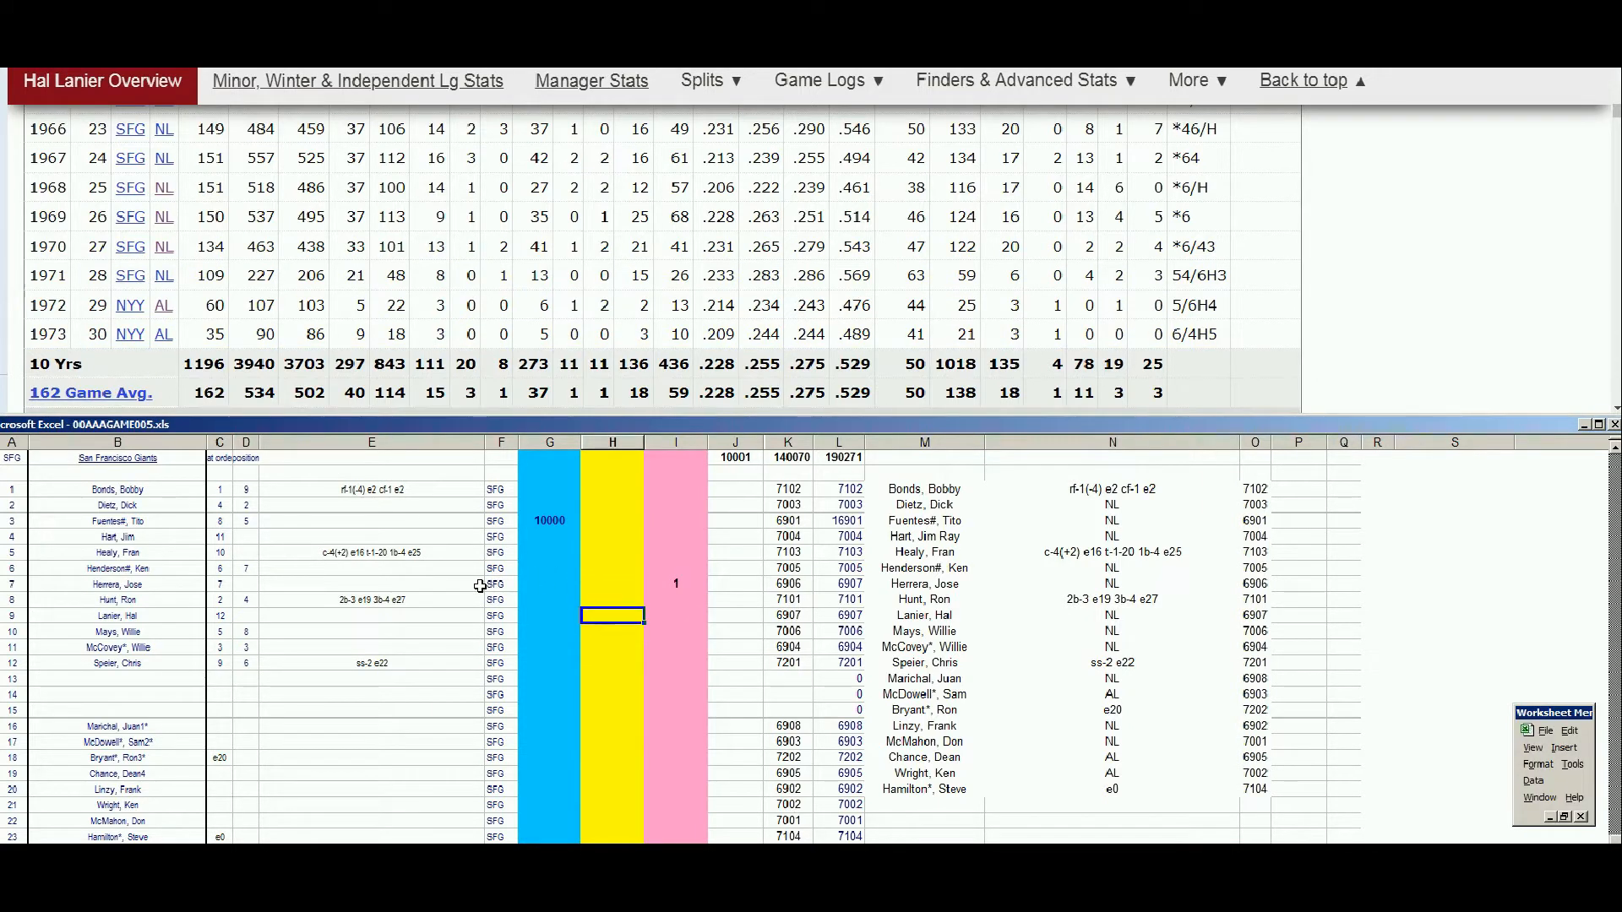
pyautogui.write('100')
pyautogui.press('Return')
# Look up Willie McCovey, who played 1959-1980, on Baseball Reference and examine his batting statistics by season.
pyautogui.moveTo(1616, 111); pyautogui.dragTo(1617, 74)
pyautogui.click(1228, 134)
pyautogui.write('willie mc')
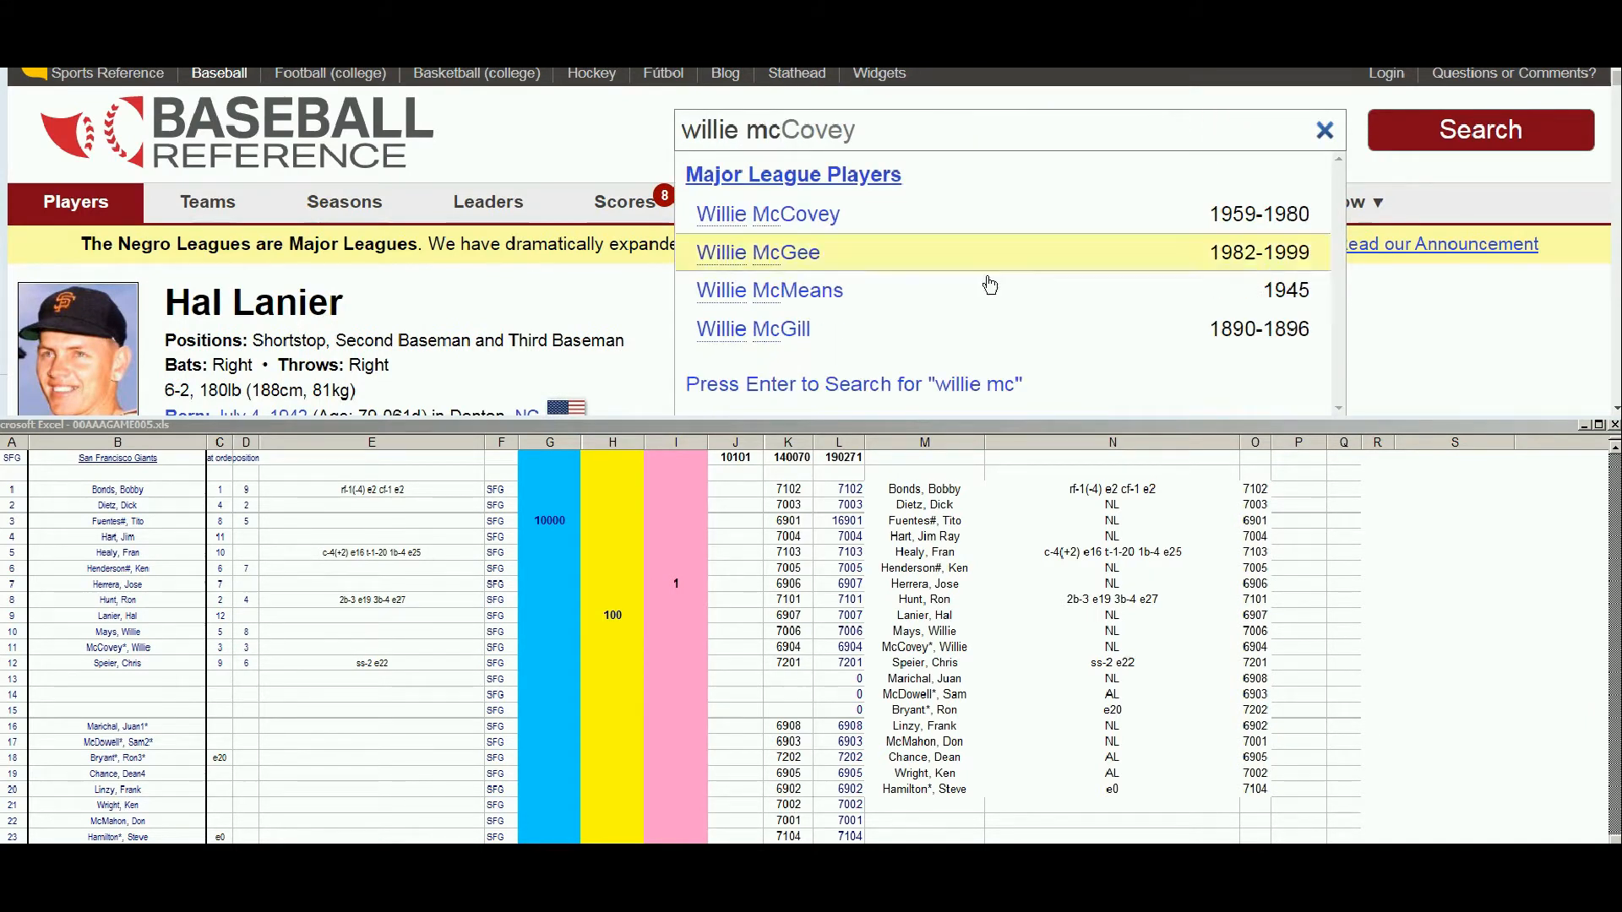
pyautogui.click(815, 217)
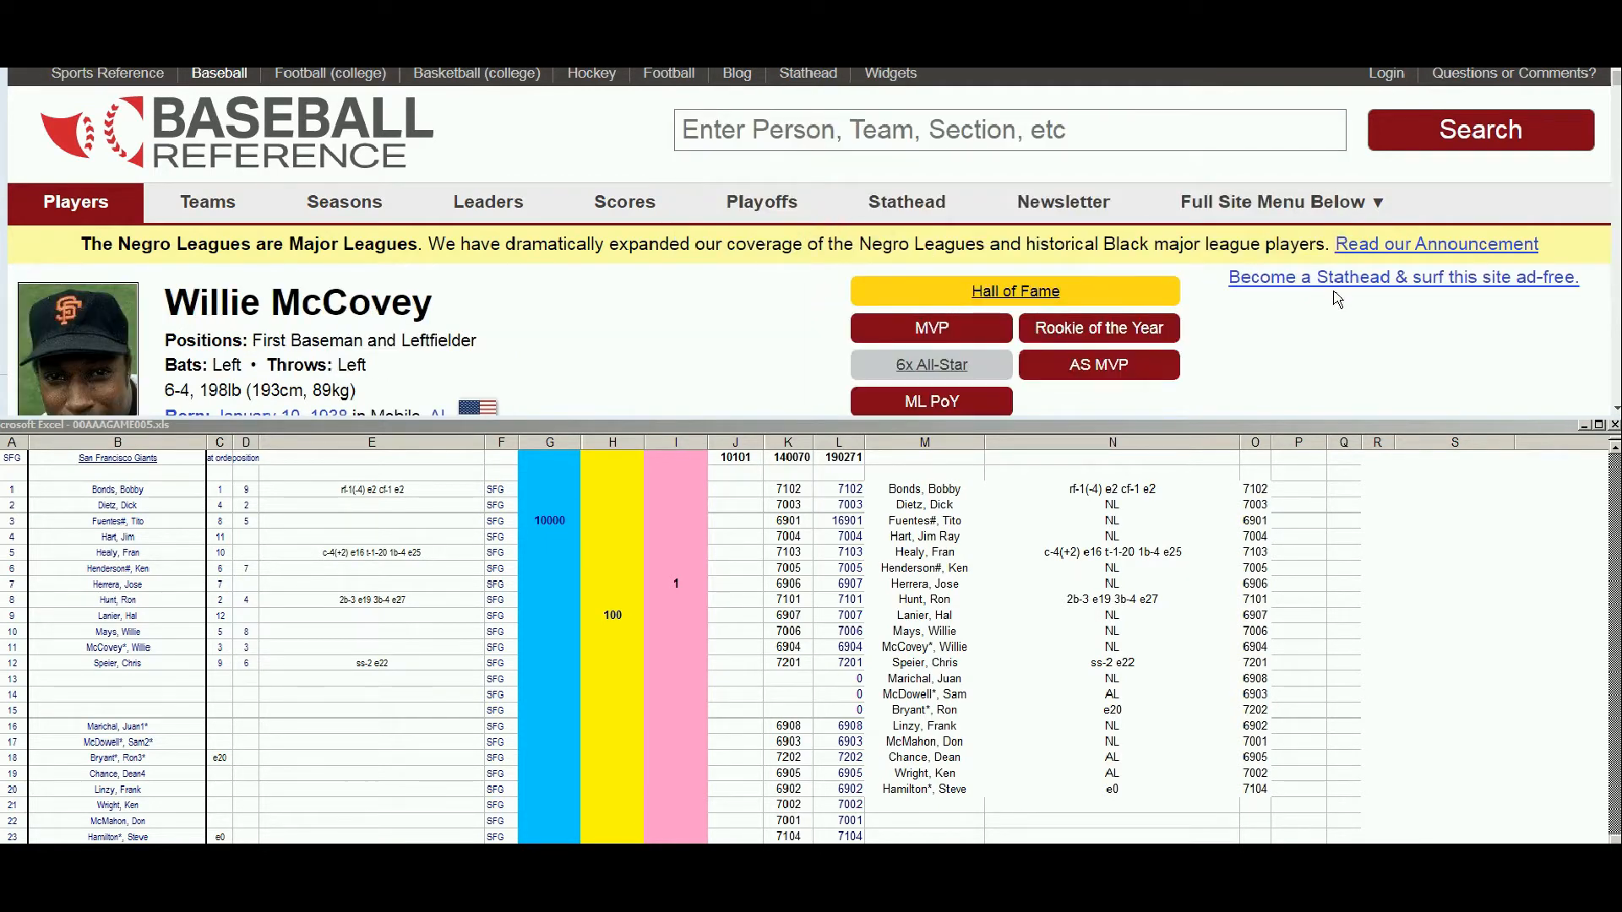
pyautogui.scroll(-2, 1338, 300)
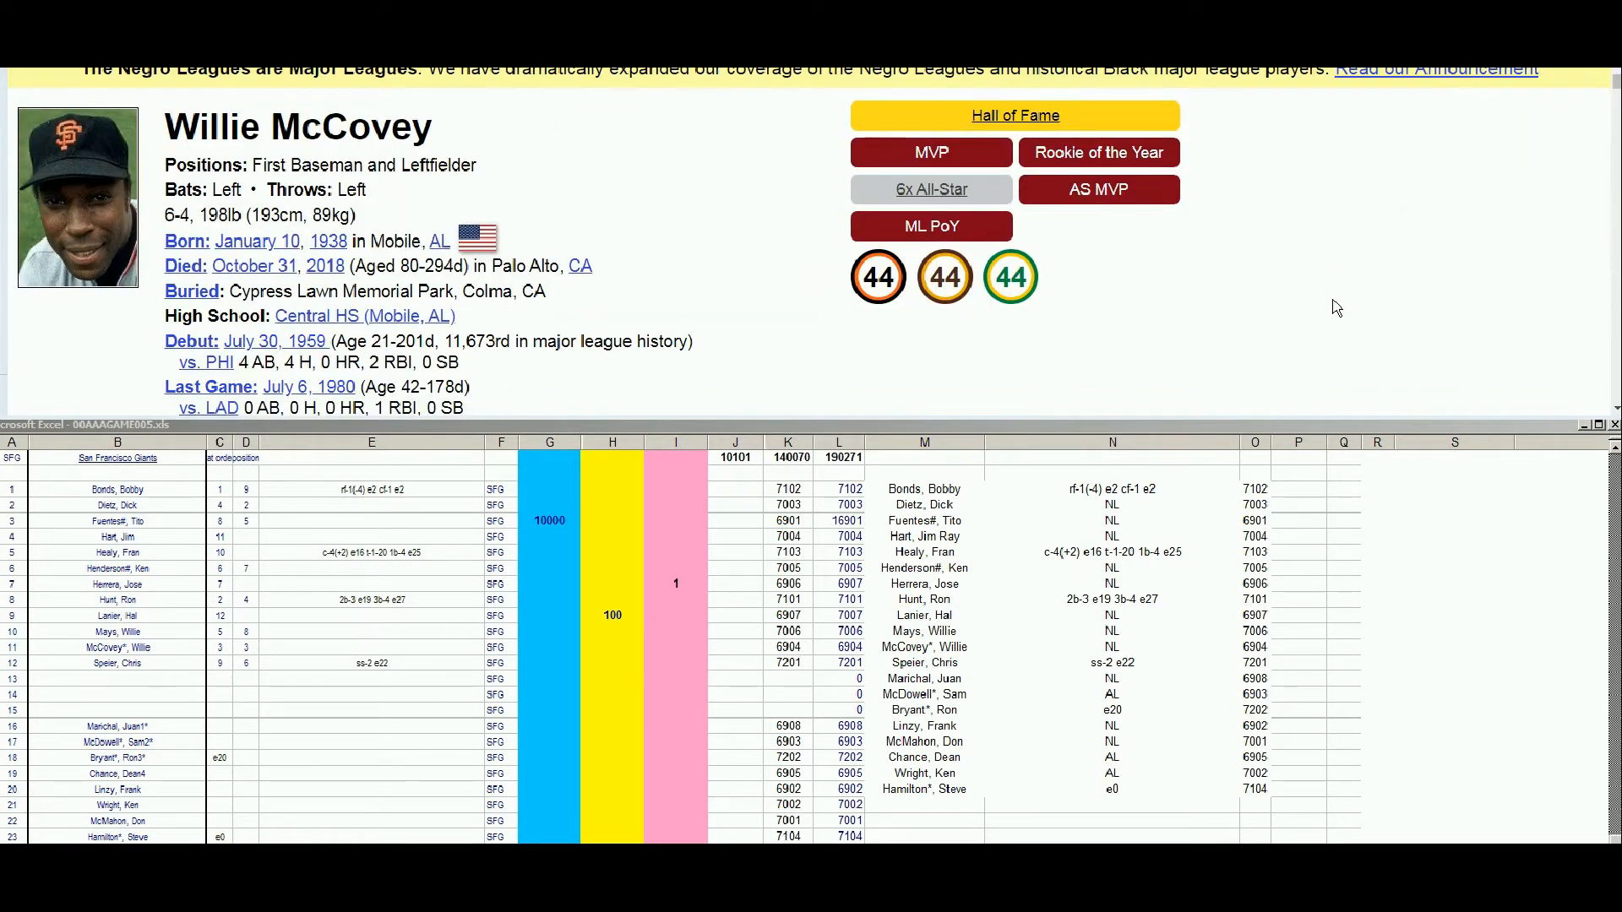
pyautogui.scroll(-3, 1336, 300)
pyautogui.scroll(-10, 1342, 296)
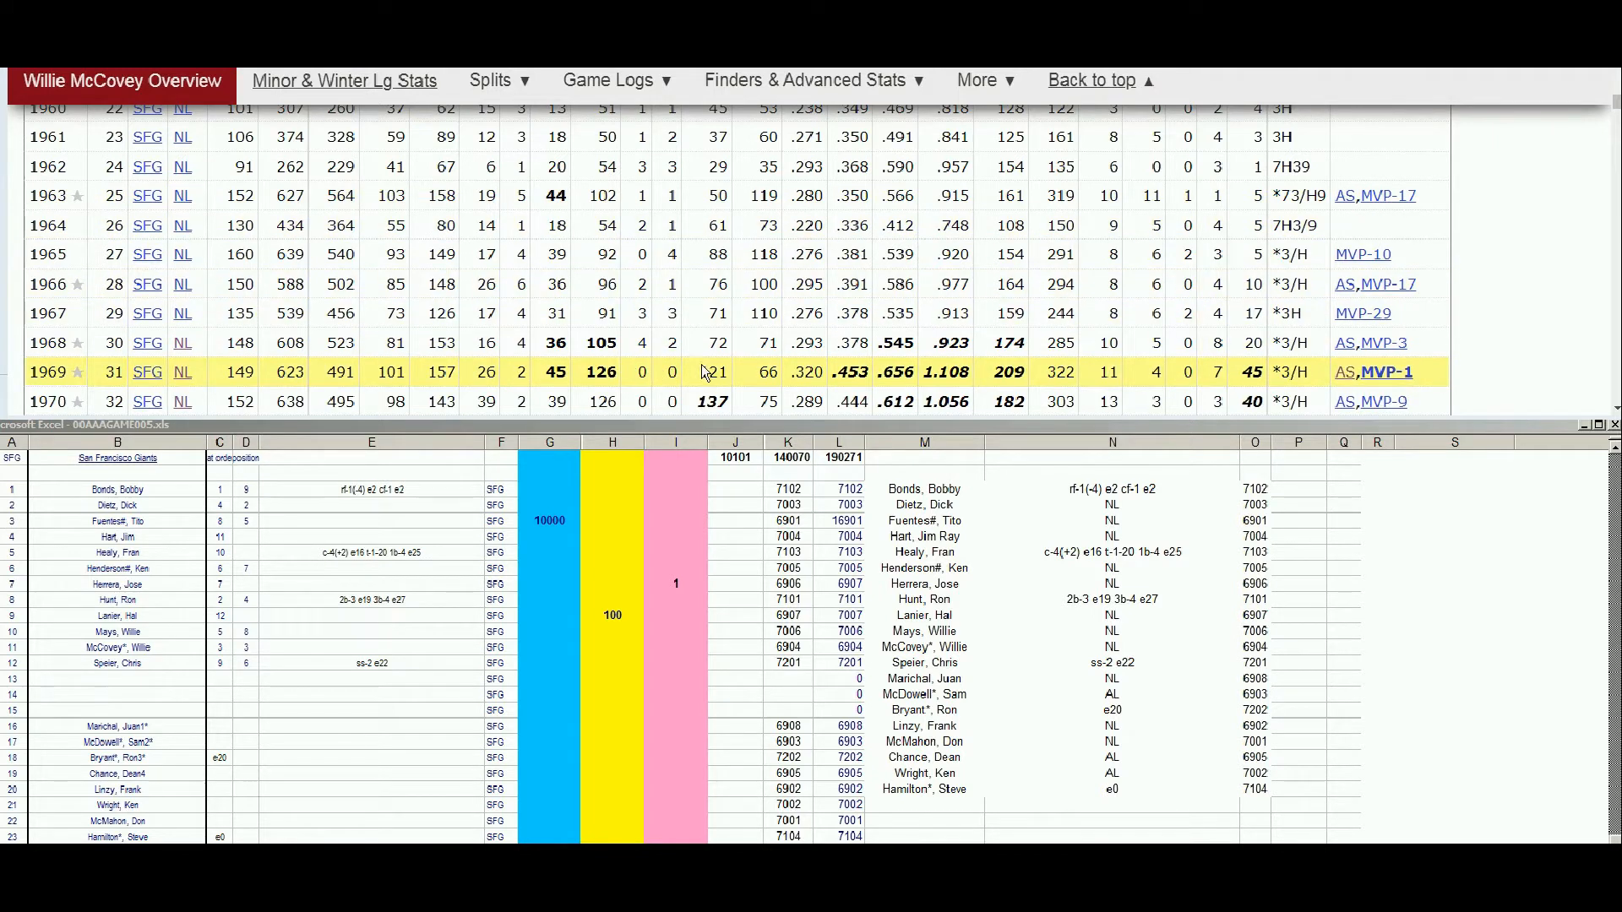
pyautogui.scroll(-1, 705, 369)
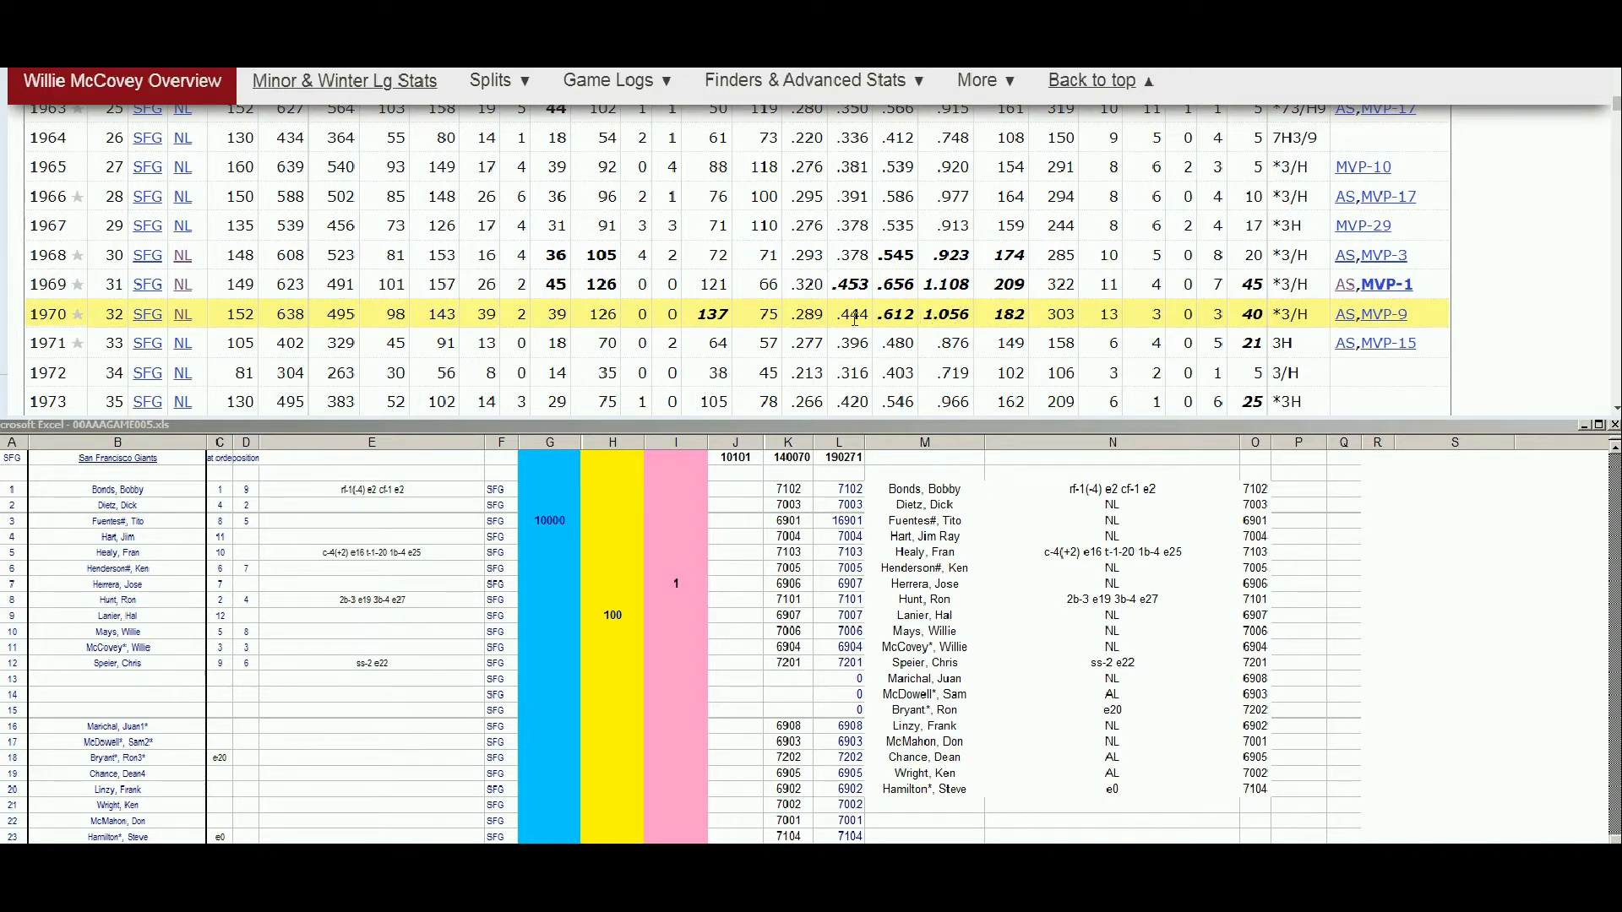
# In the McCovey row of the Excel roster, enter 10000 in the blue column and the note 70!!! in column J.
pyautogui.click(543, 635)
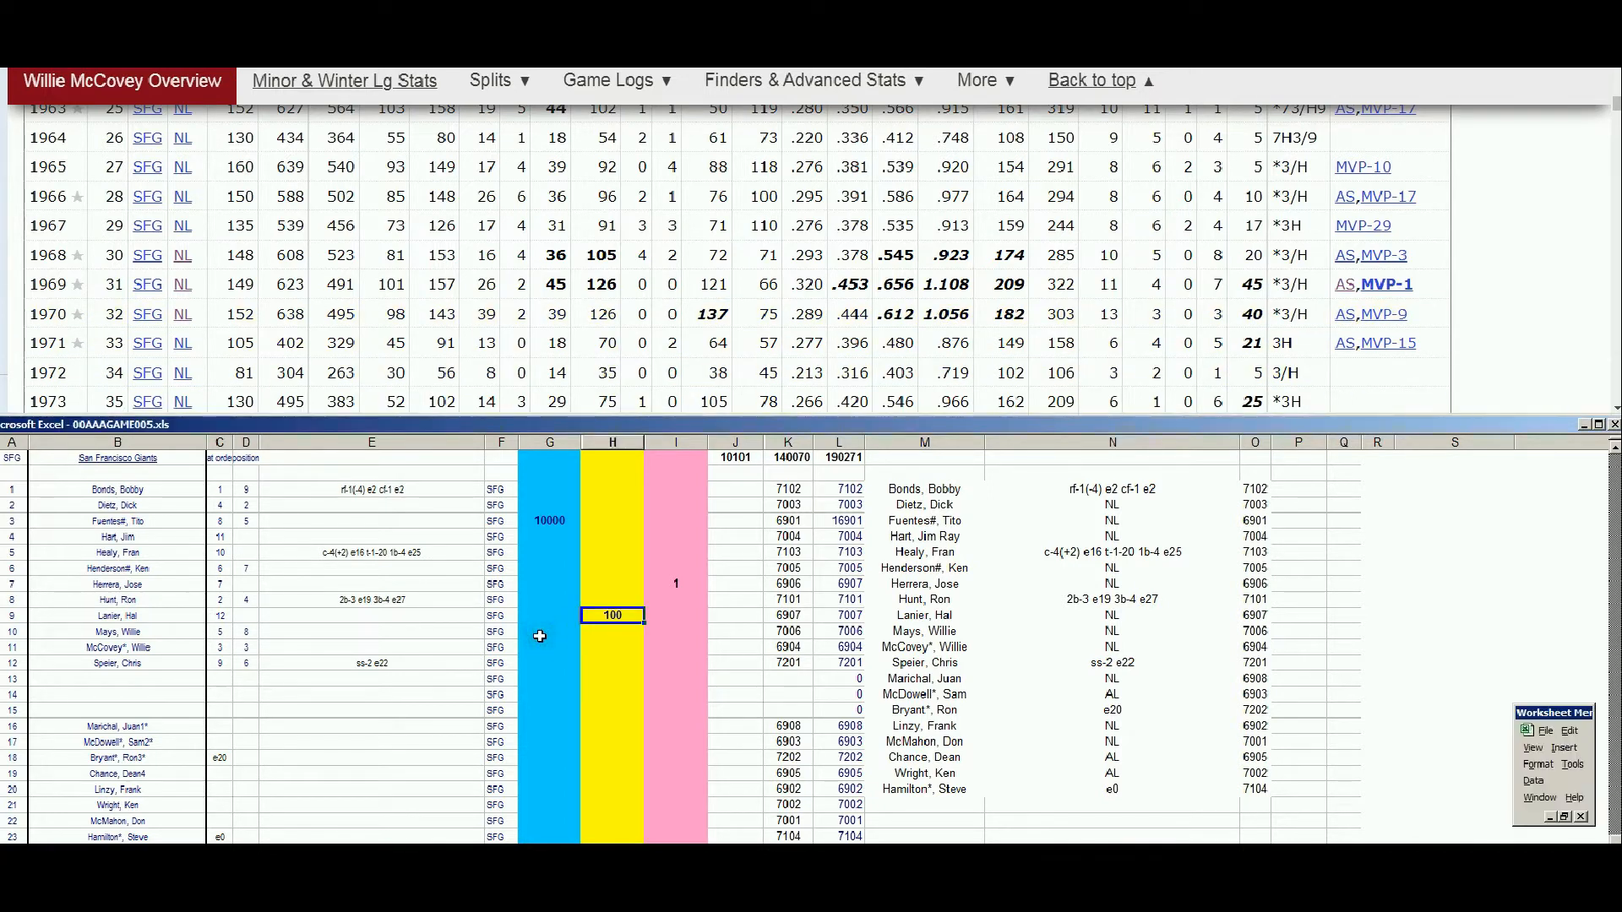
pyautogui.press('Down')
pyautogui.write('10000')
pyautogui.press('Up')
pyautogui.press('Down')
pyautogui.press('Right')
pyautogui.press('Right')
pyautogui.press('Right')
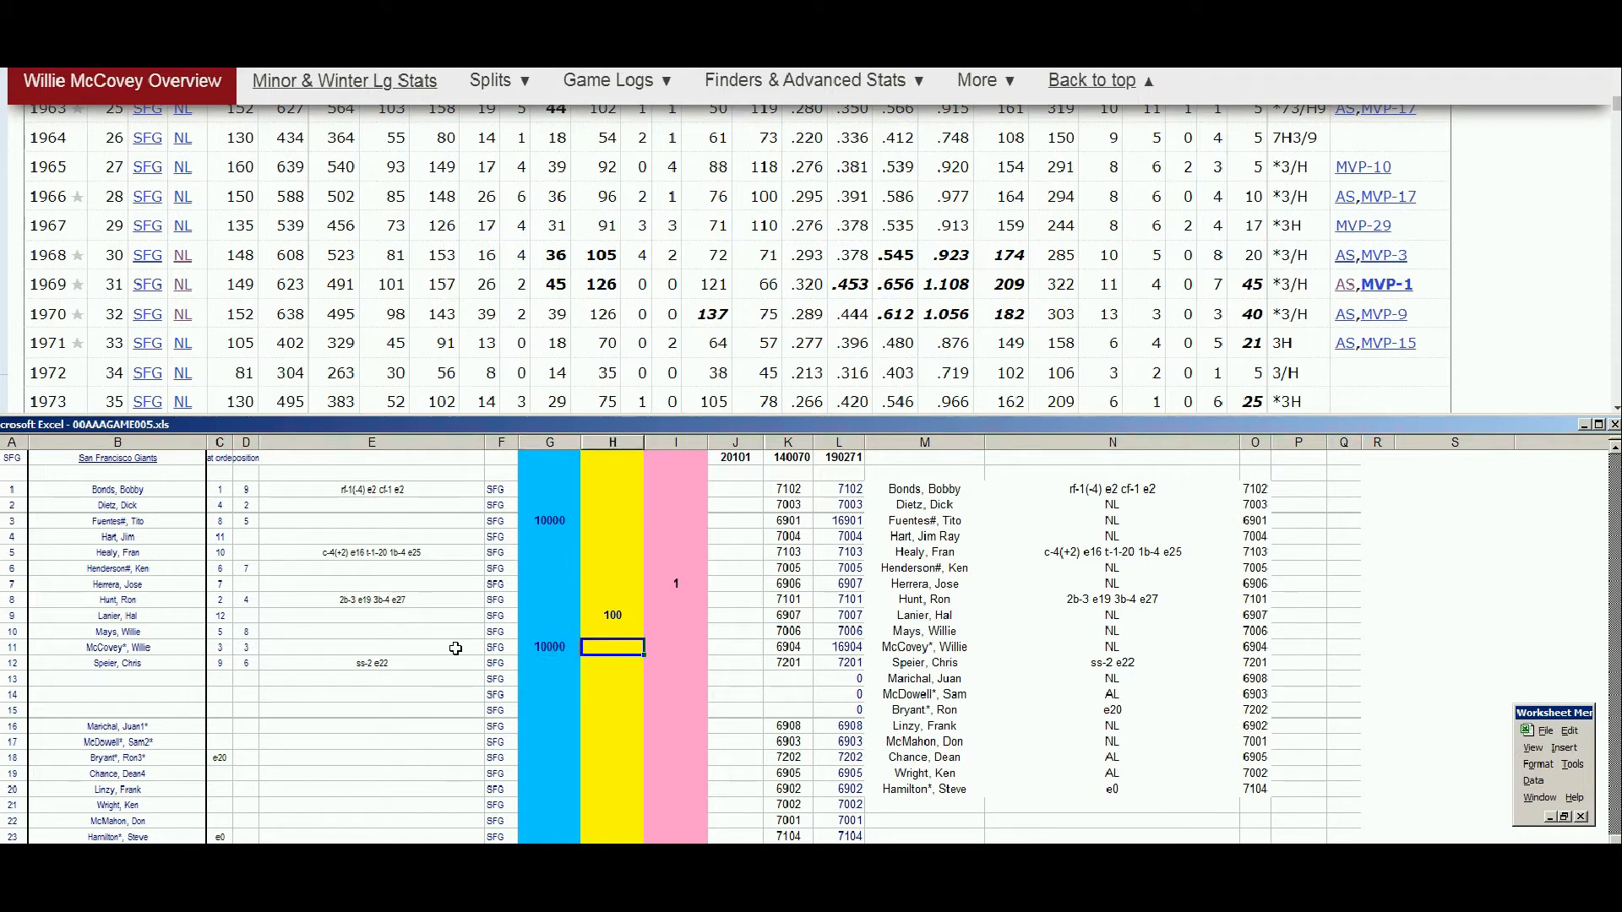
pyautogui.write('7011')
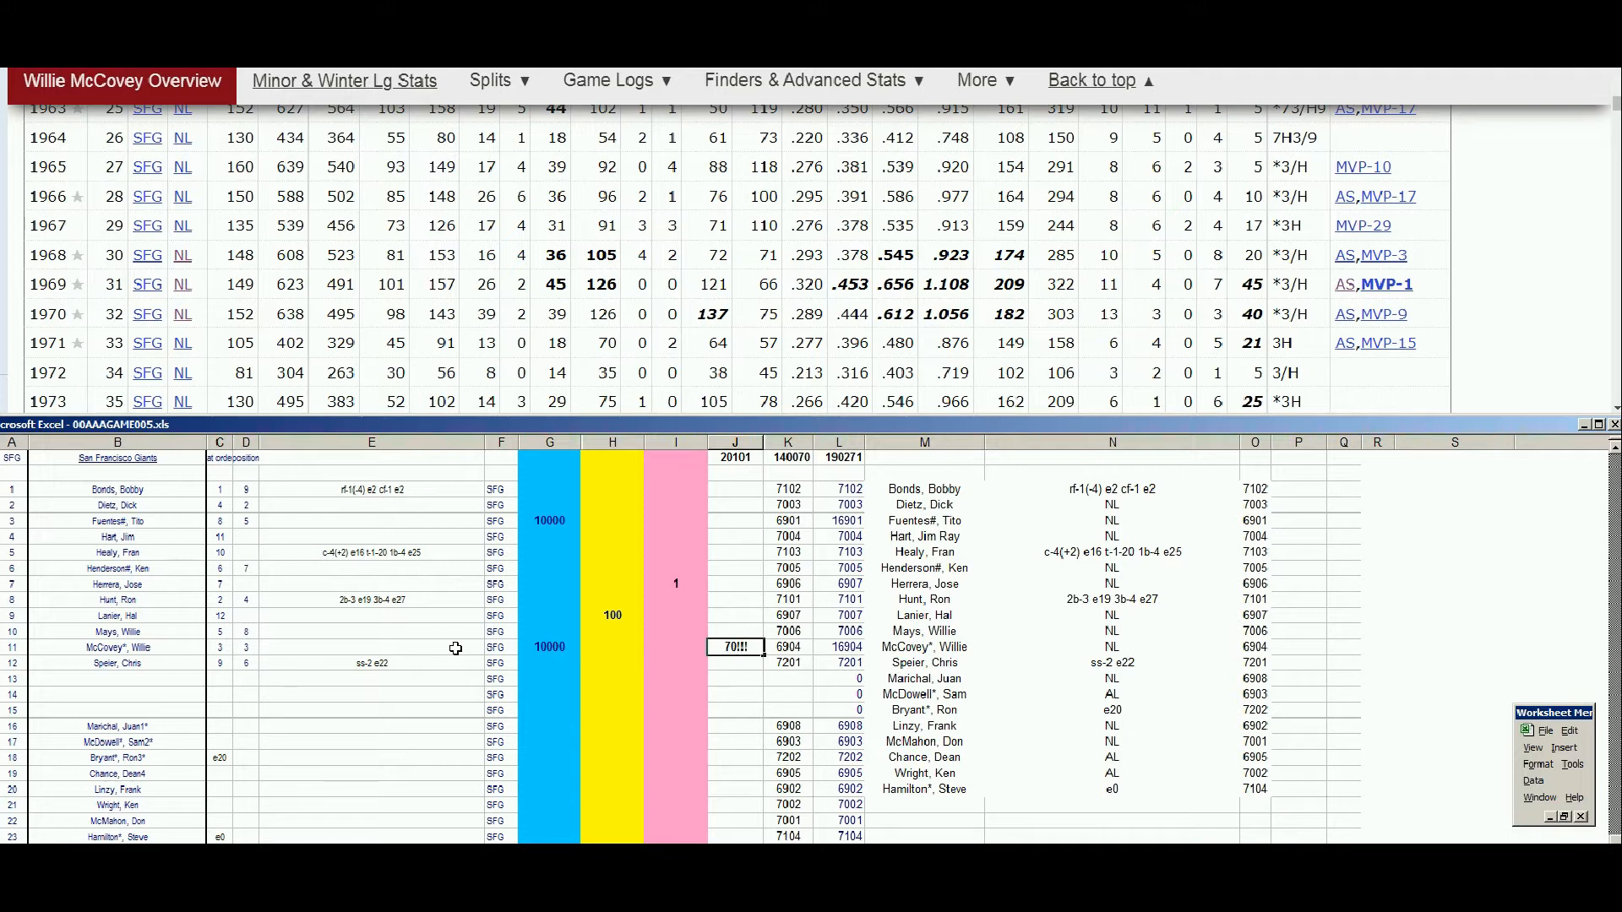
pyautogui.press('Return')
# Search Baseball Reference for Juan Marichal, who played 1960-1975, and open his player page.
pyautogui.scroll(15, 1294, 152)
pyautogui.click(1208, 126)
pyautogui.write('juan m')
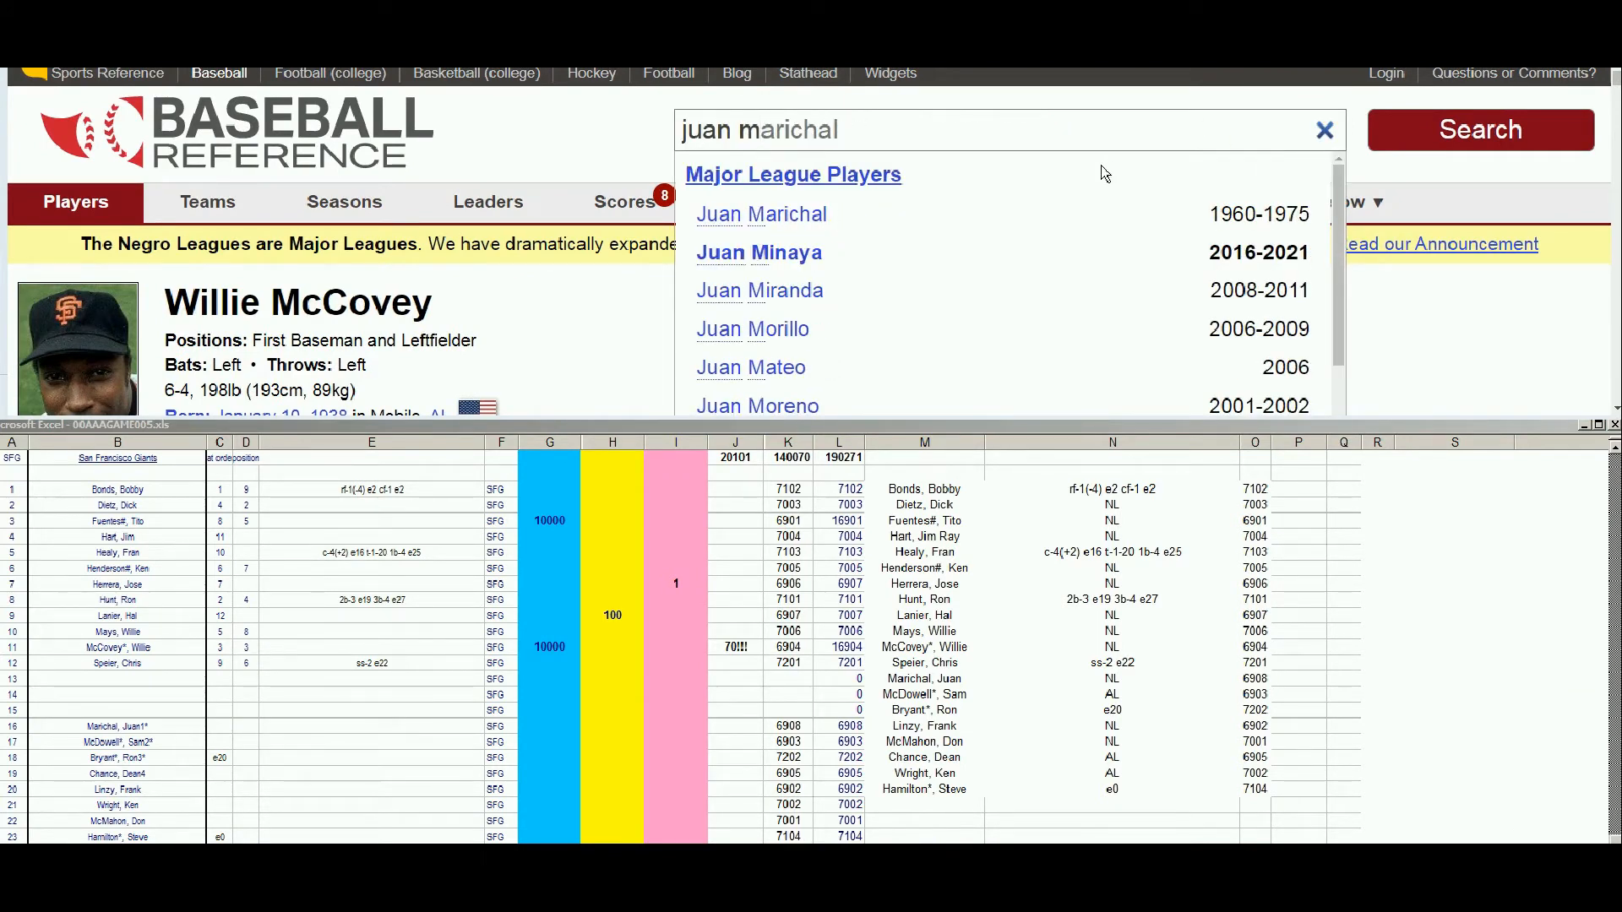
pyautogui.click(811, 217)
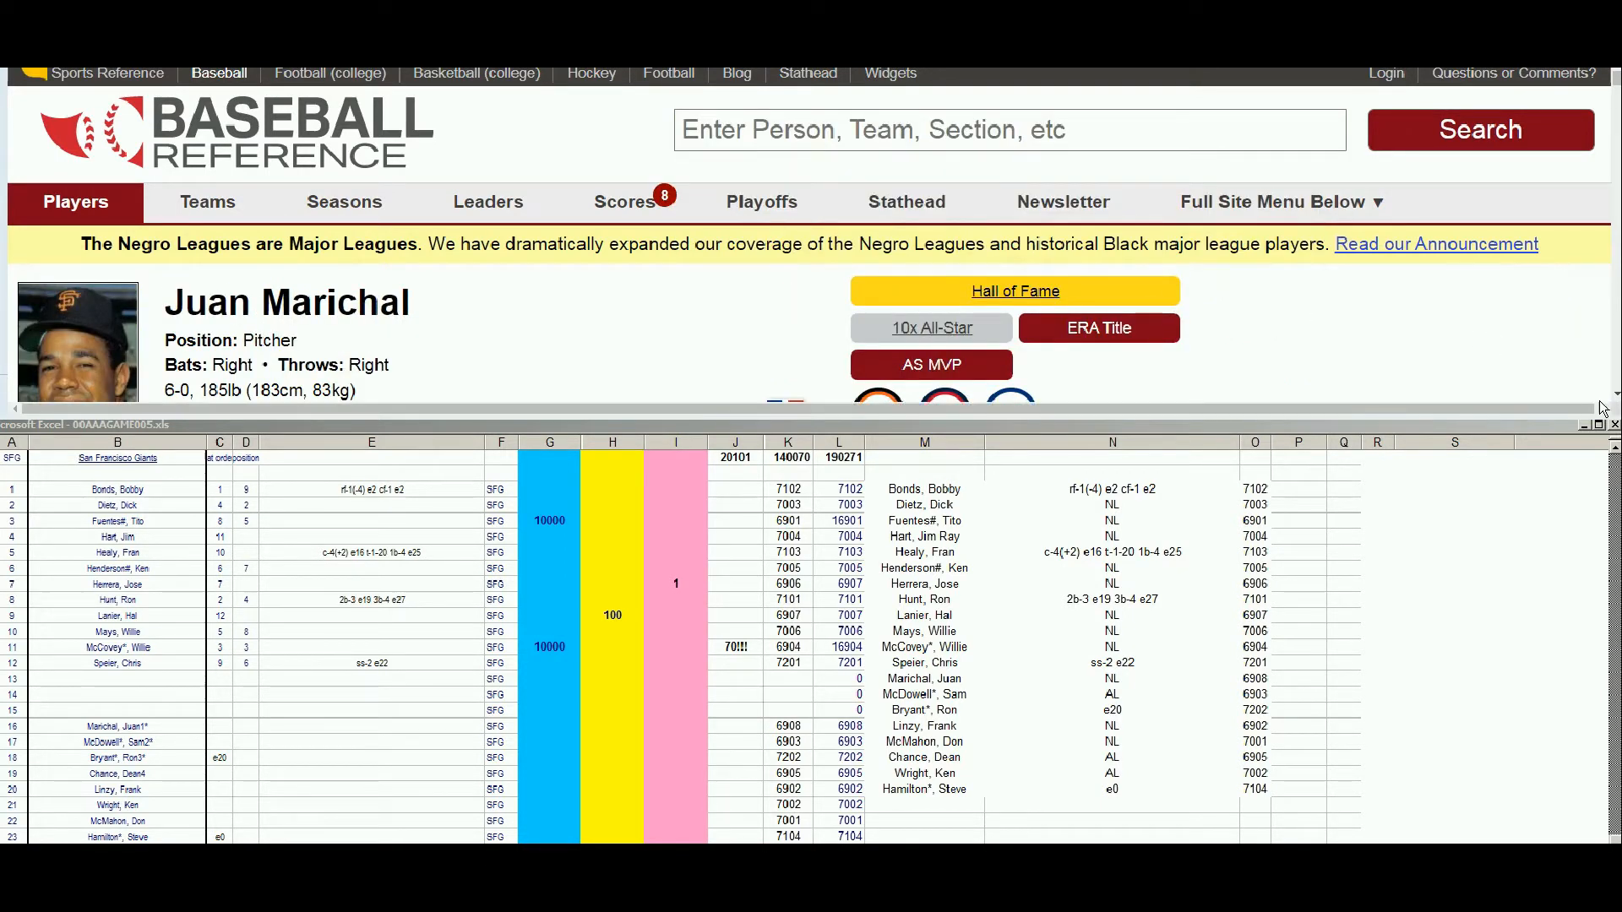
# Examine Marichal's pitching statistics by season, including the years around 1969 to 1971.
pyautogui.click(1617, 394)
pyautogui.click(1618, 394)
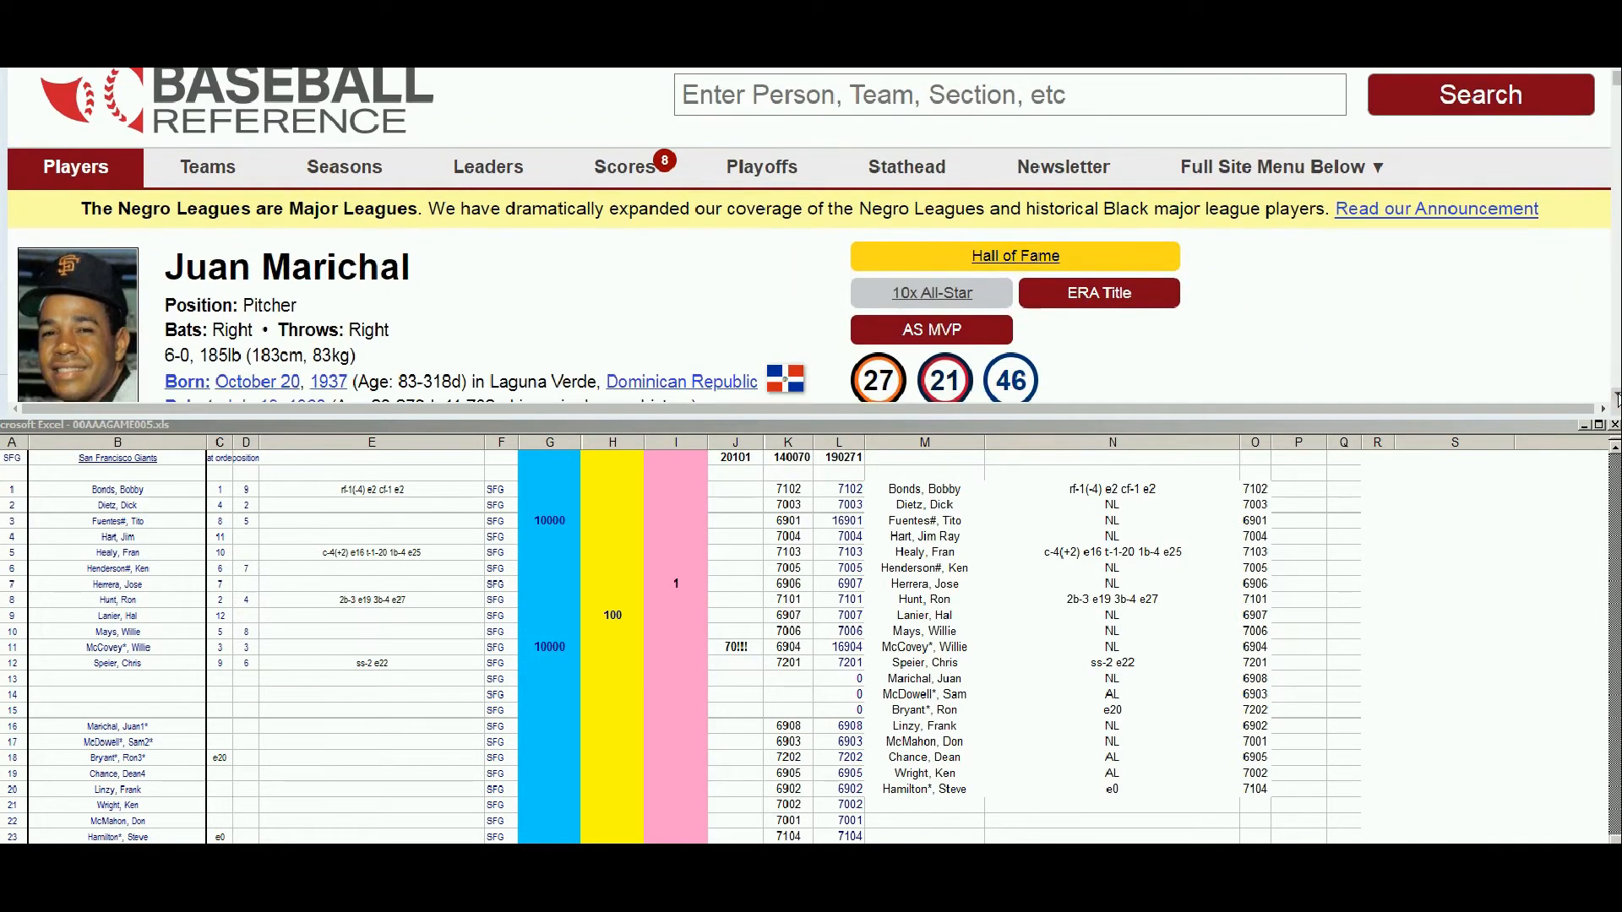
pyautogui.click(1617, 397)
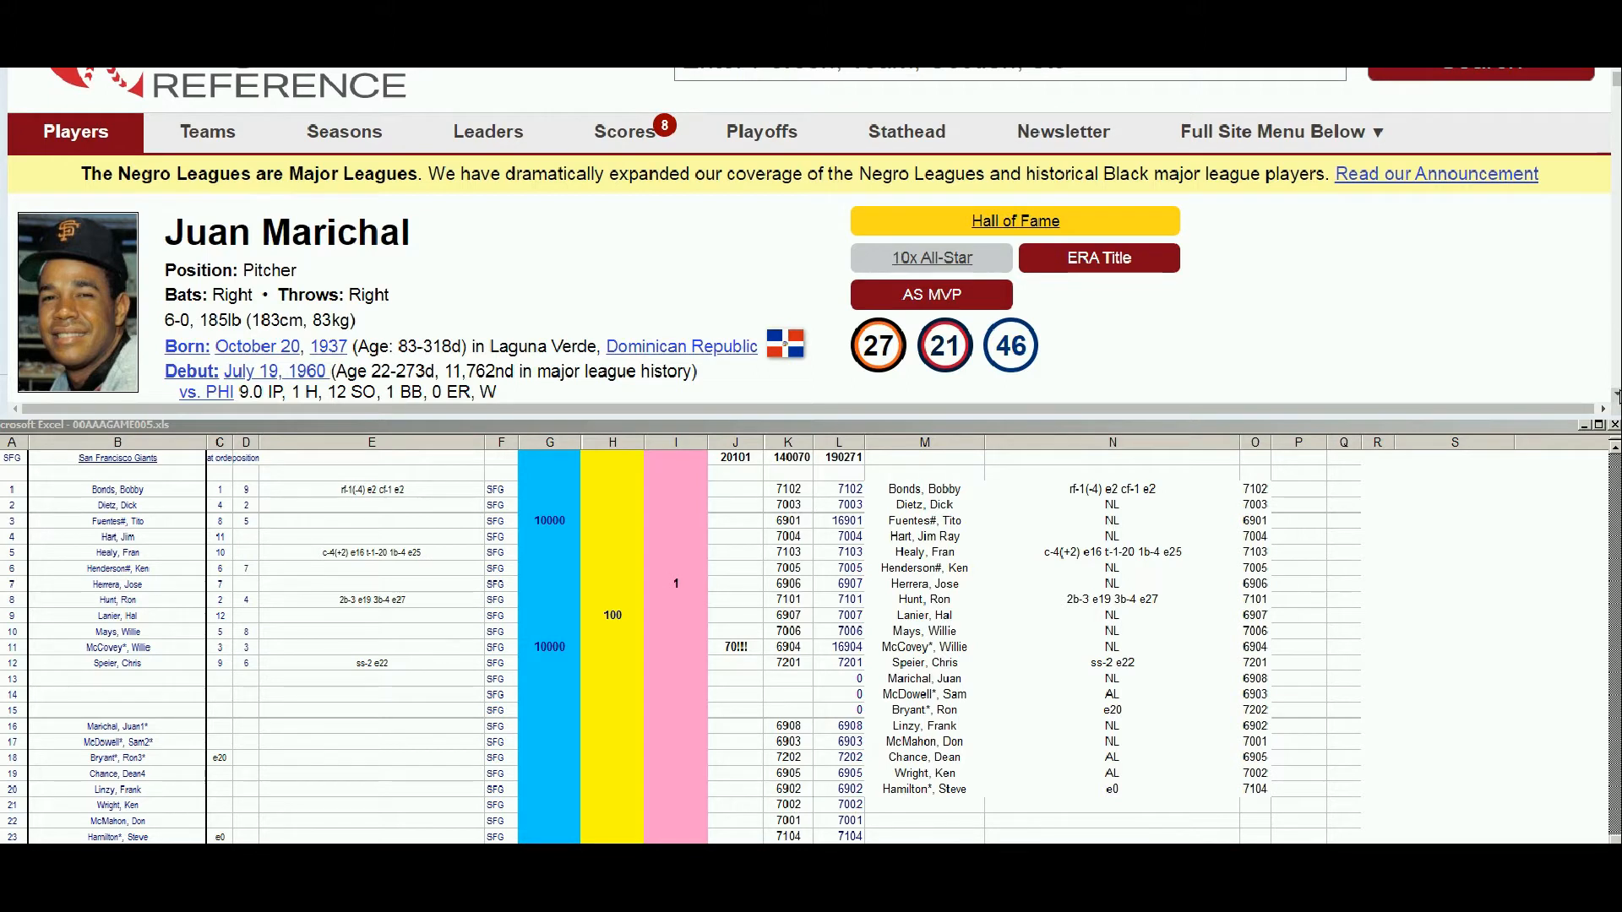
pyautogui.moveTo(1615, 397); pyautogui.dragTo(1615, 405)
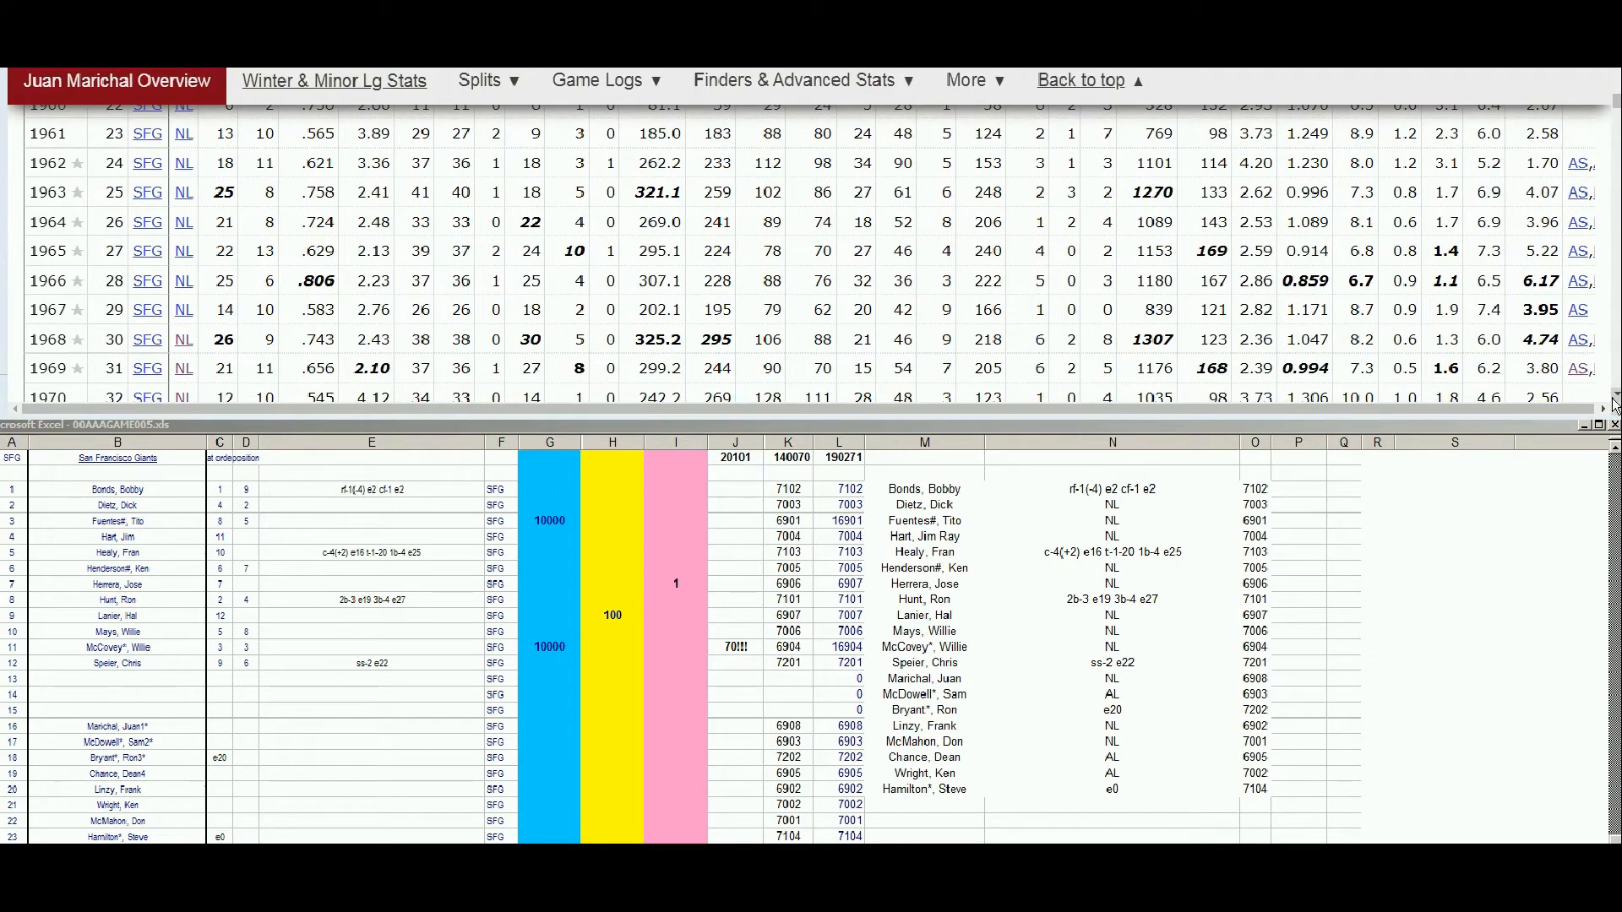
pyautogui.click(1615, 406)
pyautogui.click(1614, 405)
pyautogui.click(1615, 405)
pyautogui.click(1615, 406)
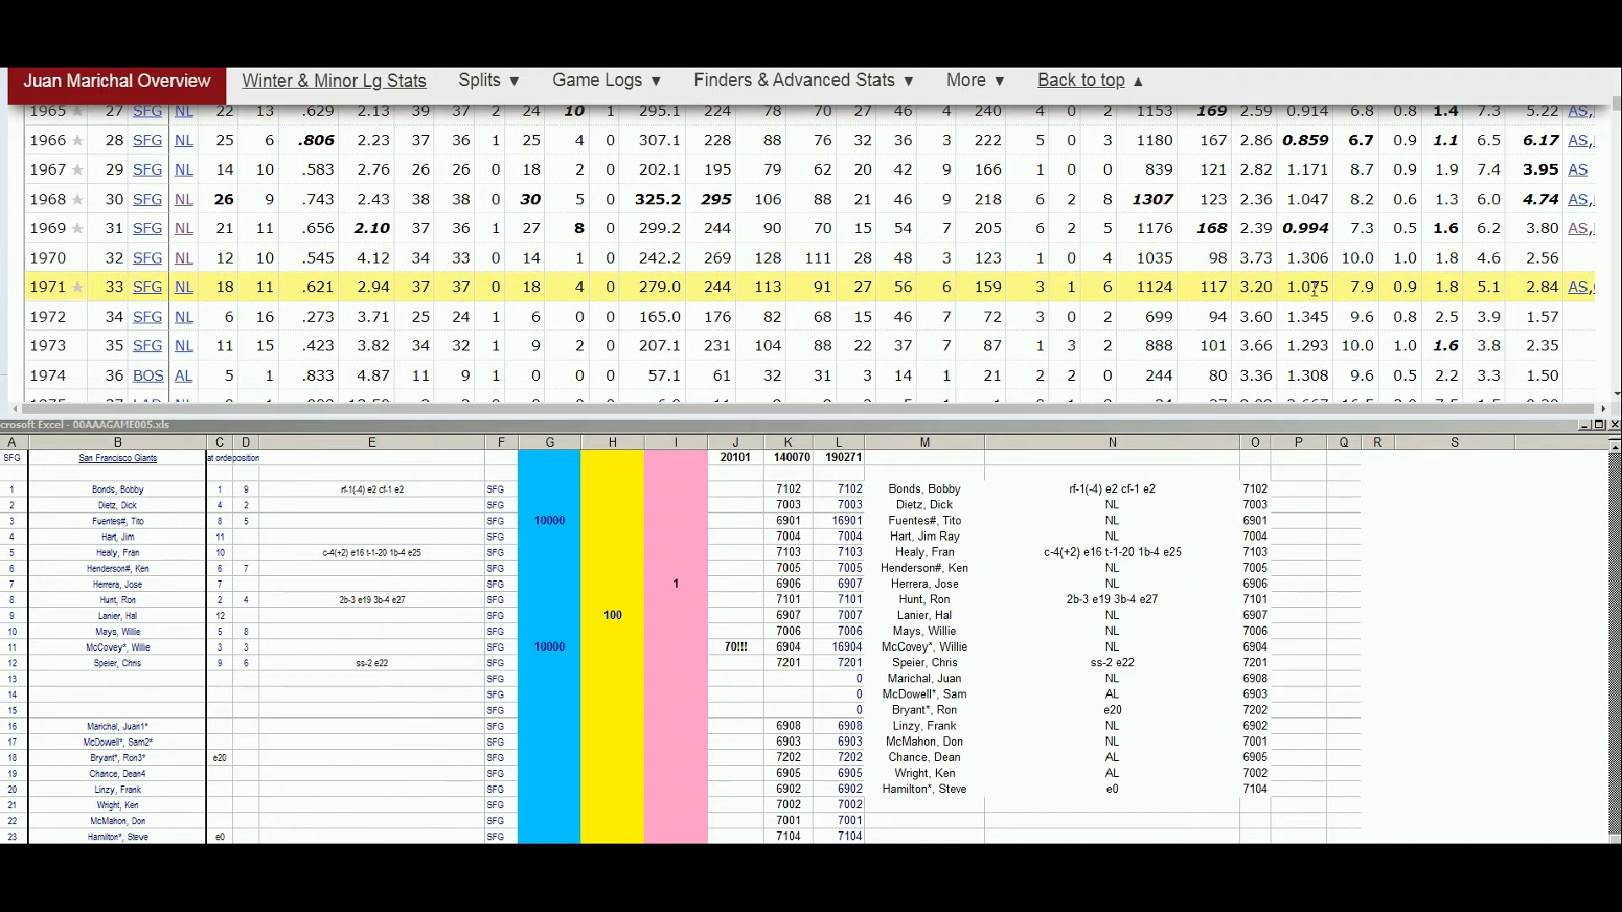
# In the Marichal row among the roster's pitchers, enter 10000 in the blue column and the note 71! in column J.
pyautogui.click(541, 677)
pyautogui.press('Down')
pyautogui.press('Down')
pyautogui.press('Down')
pyautogui.write('10000')
pyautogui.press('Right')
pyautogui.press('Right')
pyautogui.press('Right')
pyautogui.write('71!')
pyautogui.press('Return')
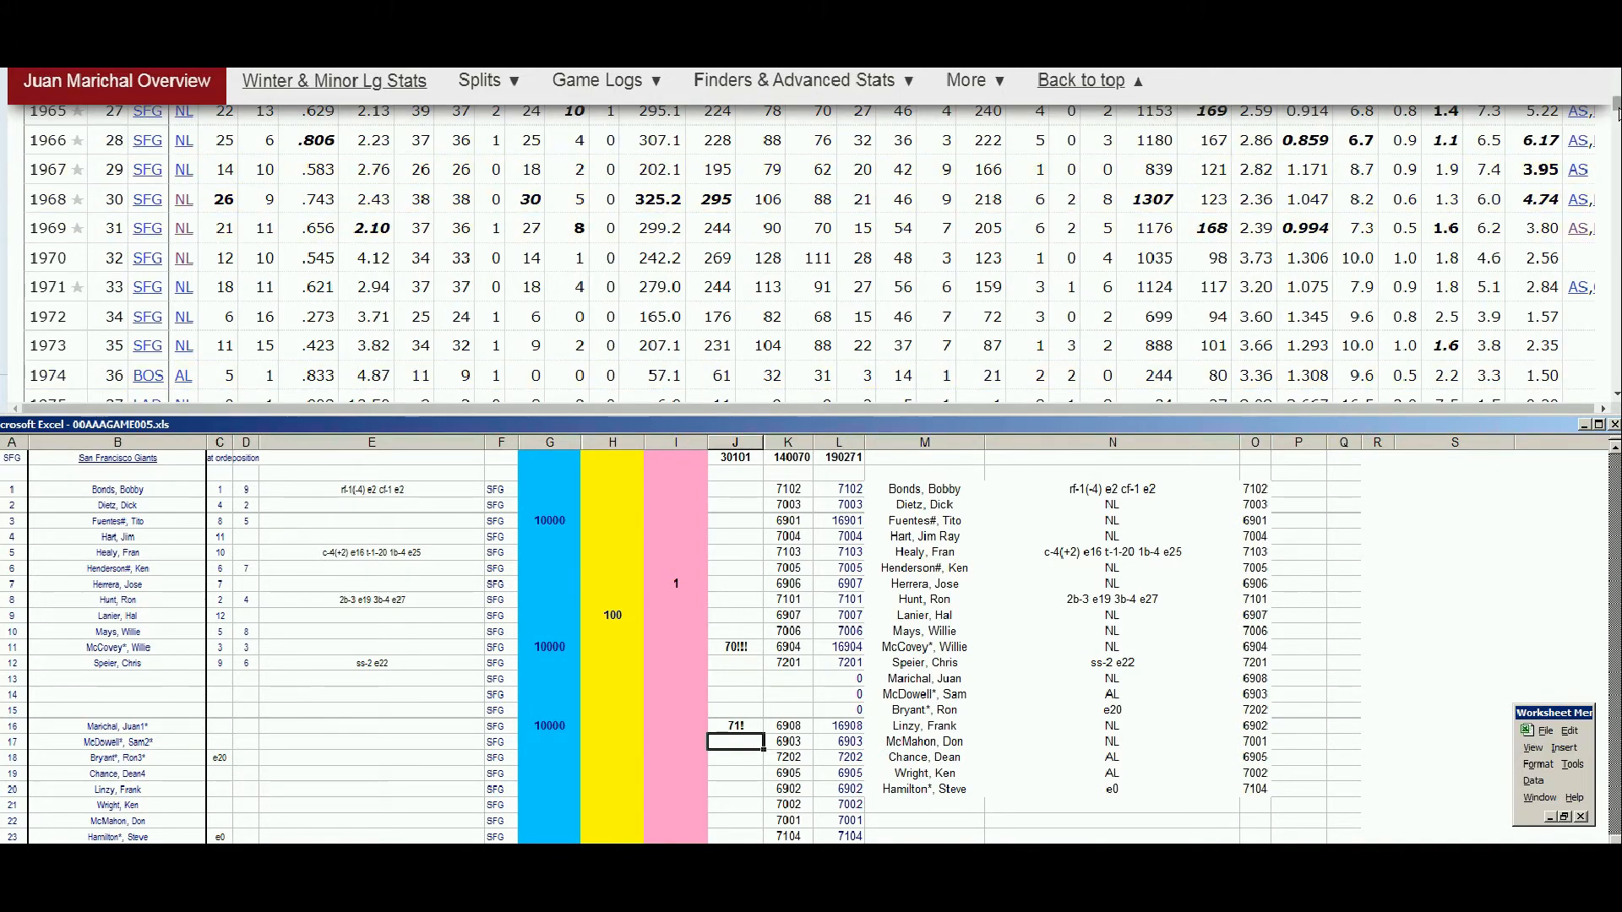
# Search Baseball Reference for Sam McDowell, who played 1961-1975, and open his player page.
pyautogui.moveTo(1618, 111); pyautogui.dragTo(1619, 77)
pyautogui.click(1315, 131)
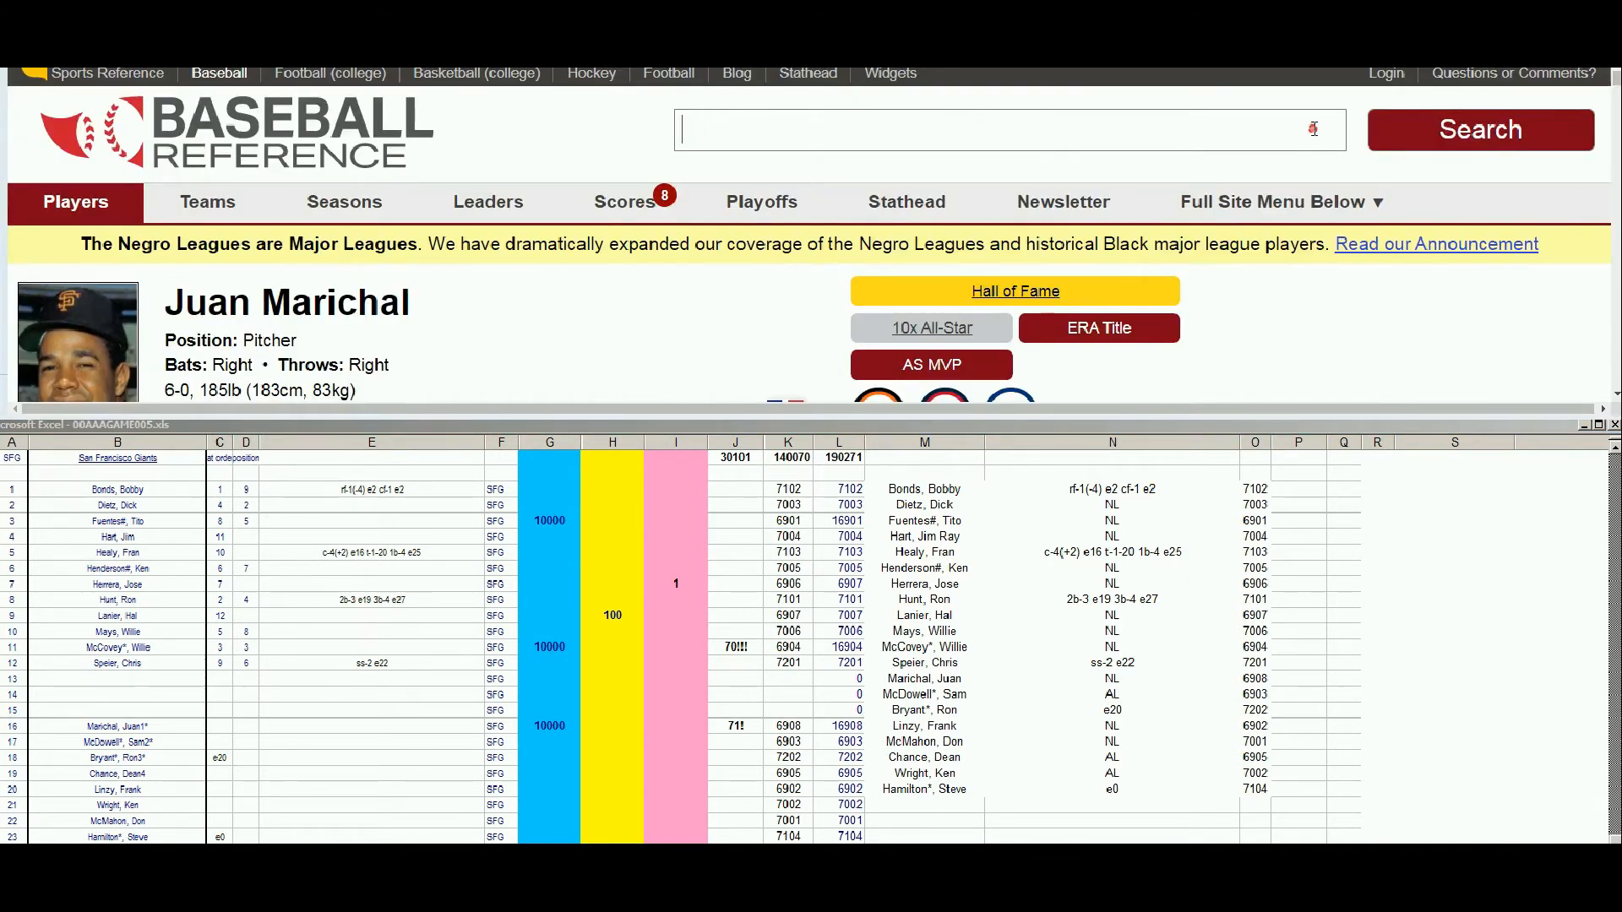
pyautogui.write('sam ')
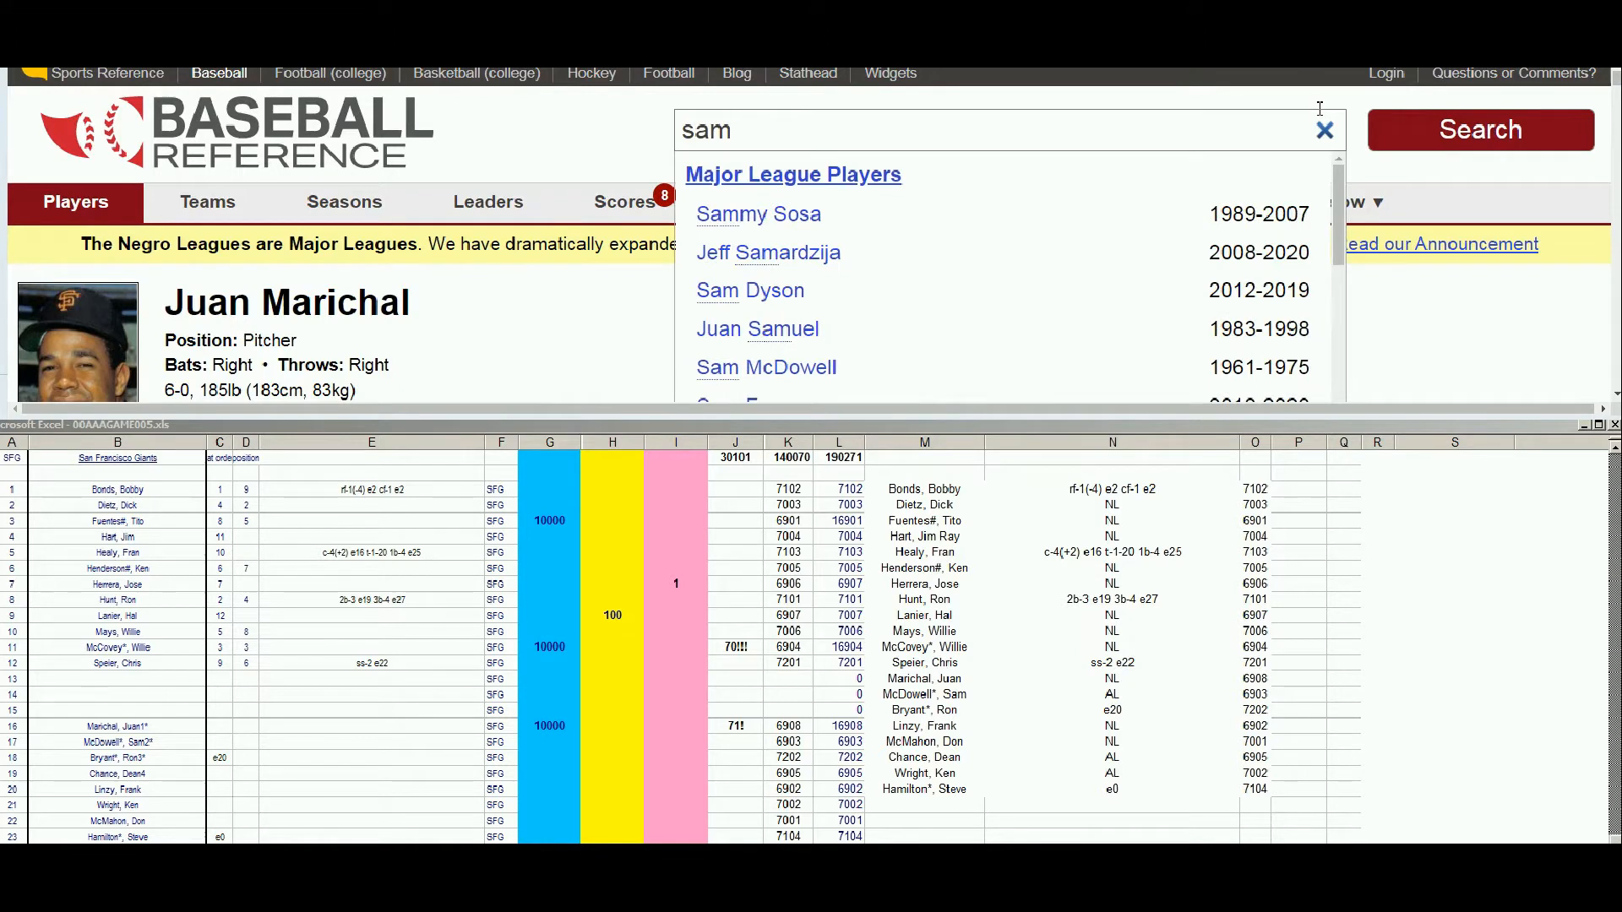
pyautogui.write('mcd')
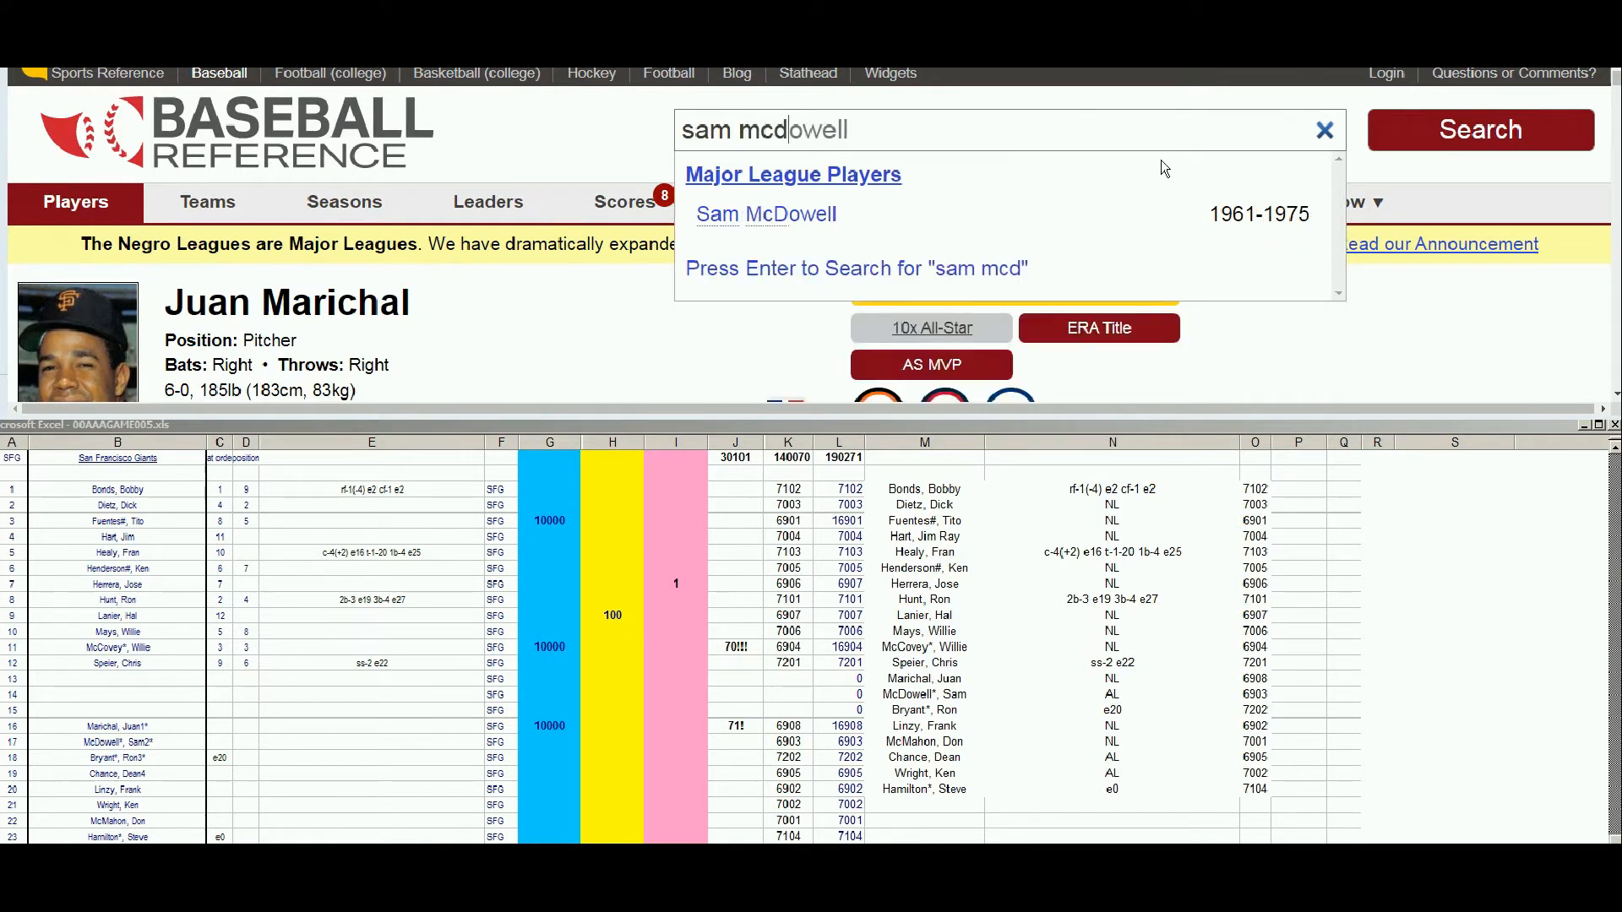
pyautogui.click(832, 217)
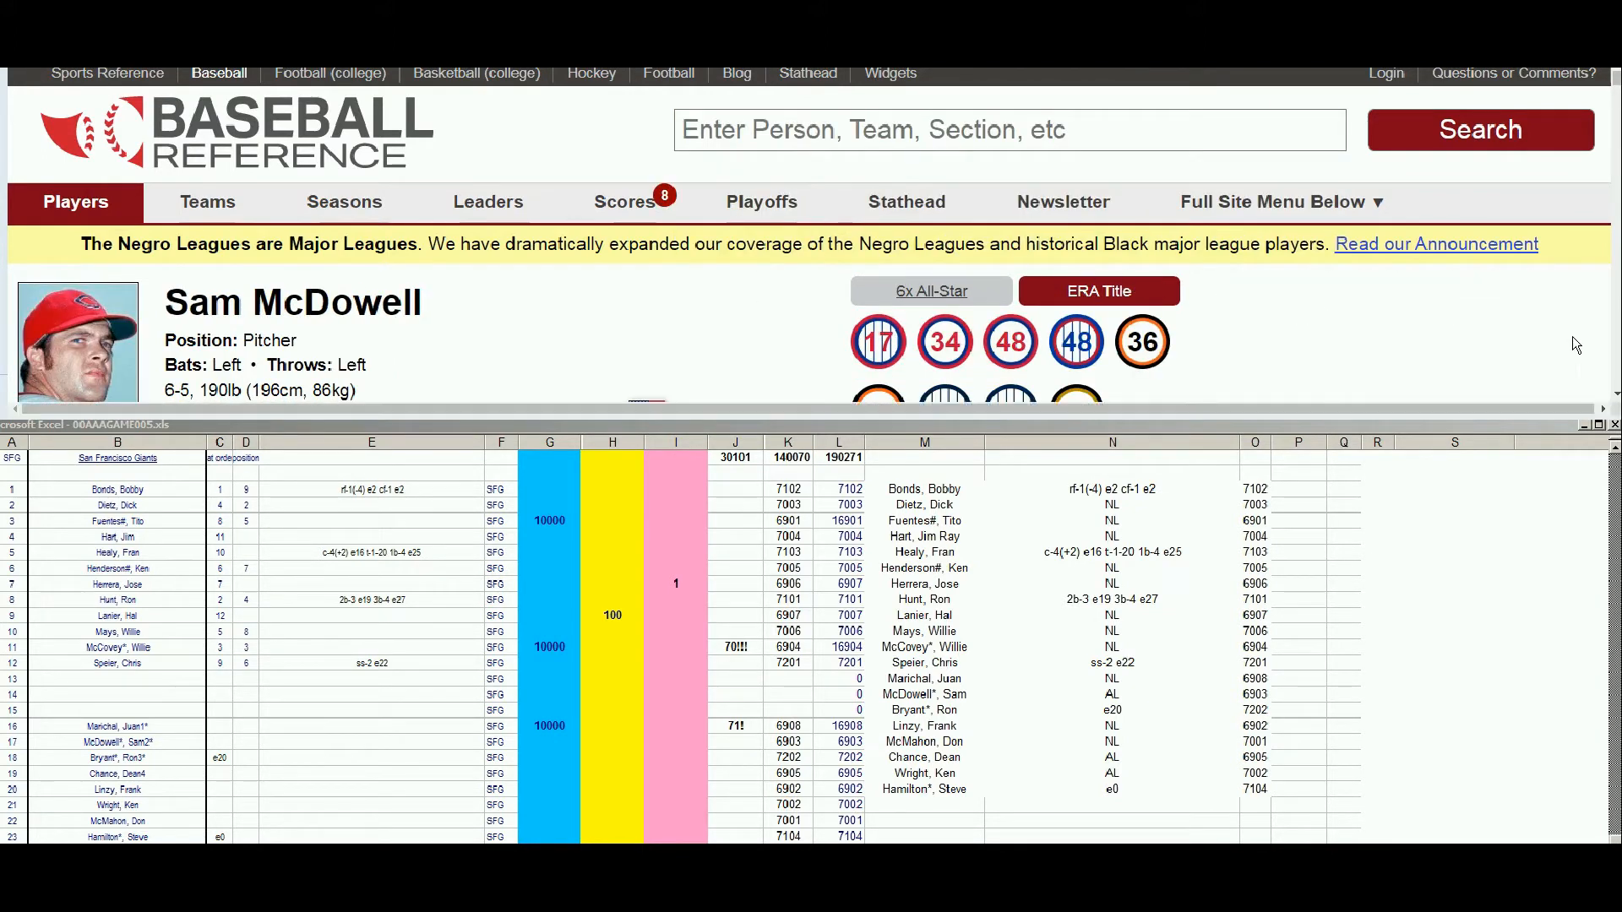
# Examine McDowell's Standard Pitching table by season, comparing his 1969 and 1970 Cleveland years with his San Francisco years.
pyautogui.scroll(-3, 1605, 389)
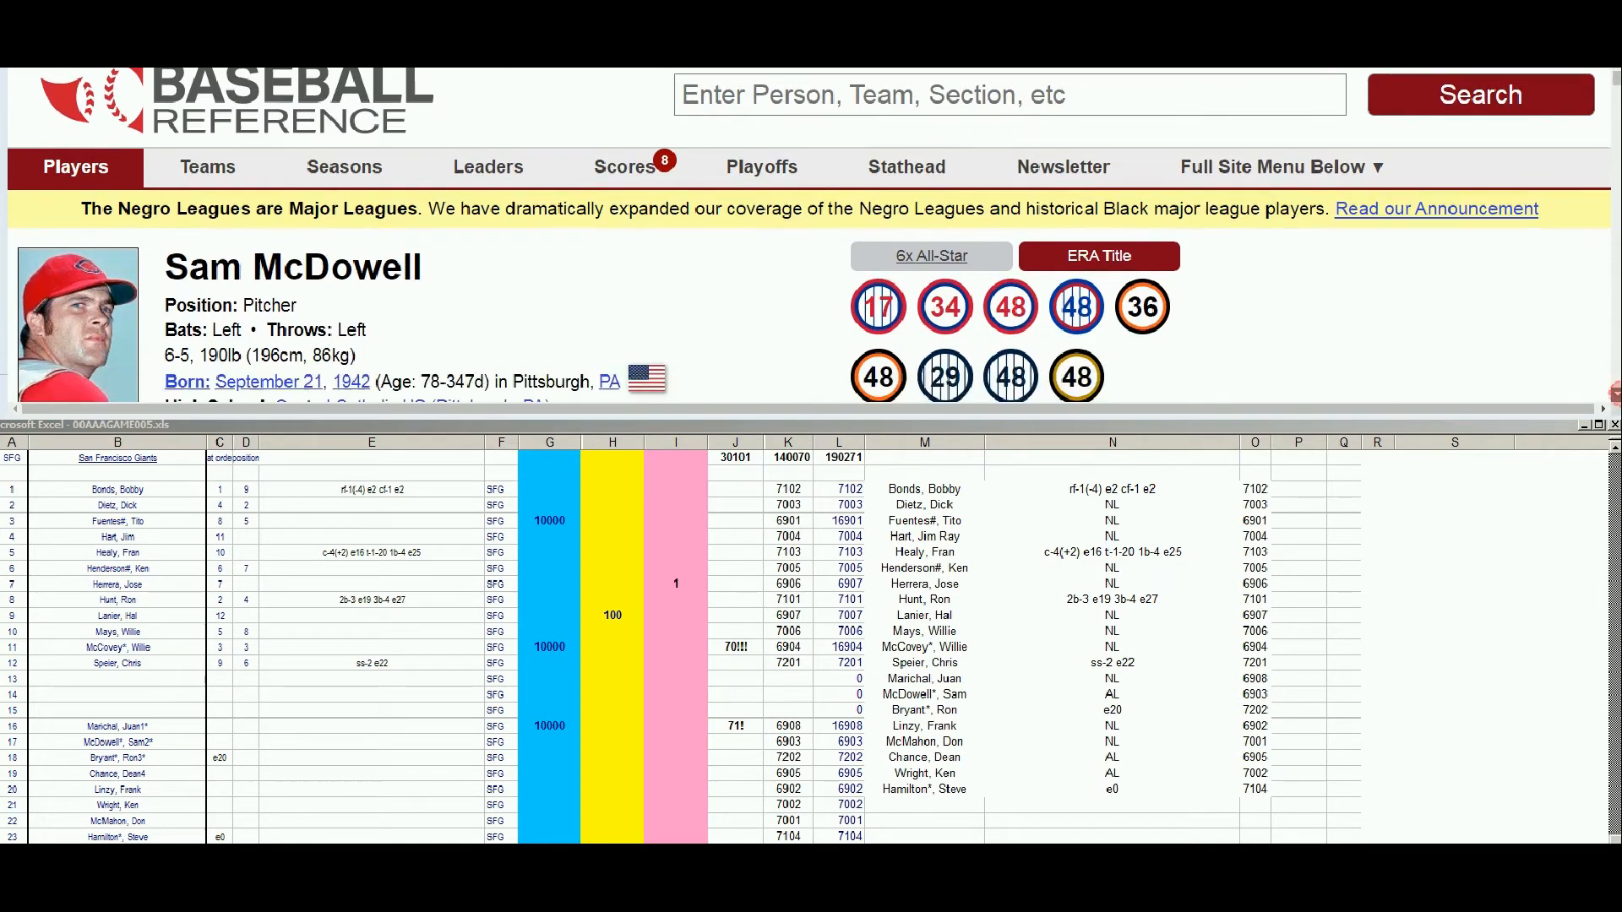
pyautogui.scroll(-10, 811, 236)
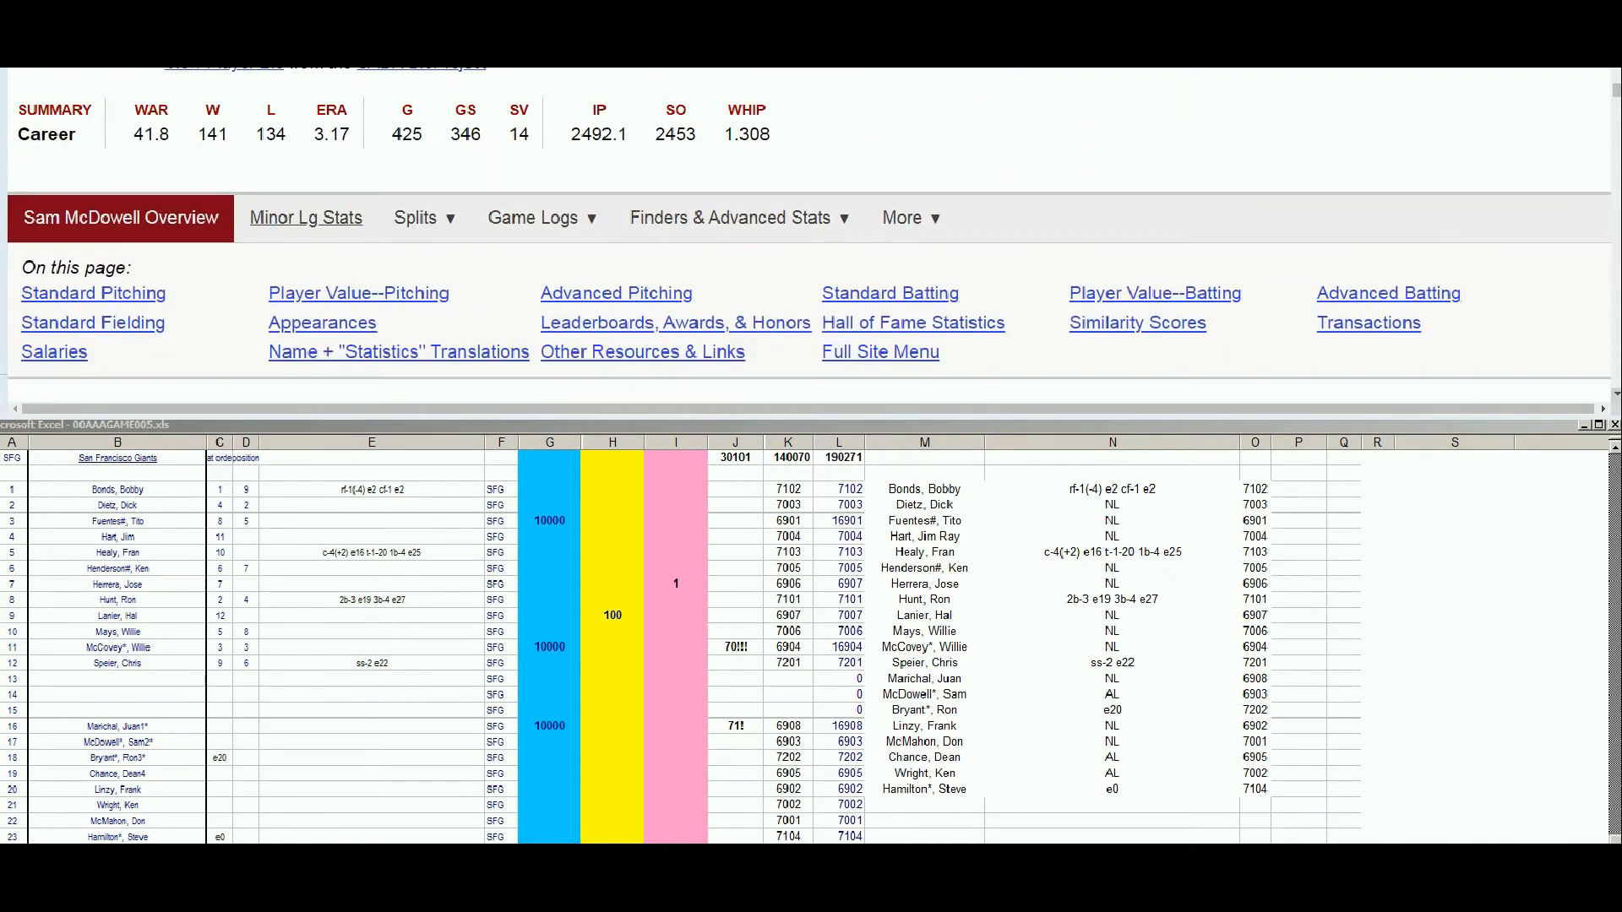
pyautogui.scroll(-3, 811, 253)
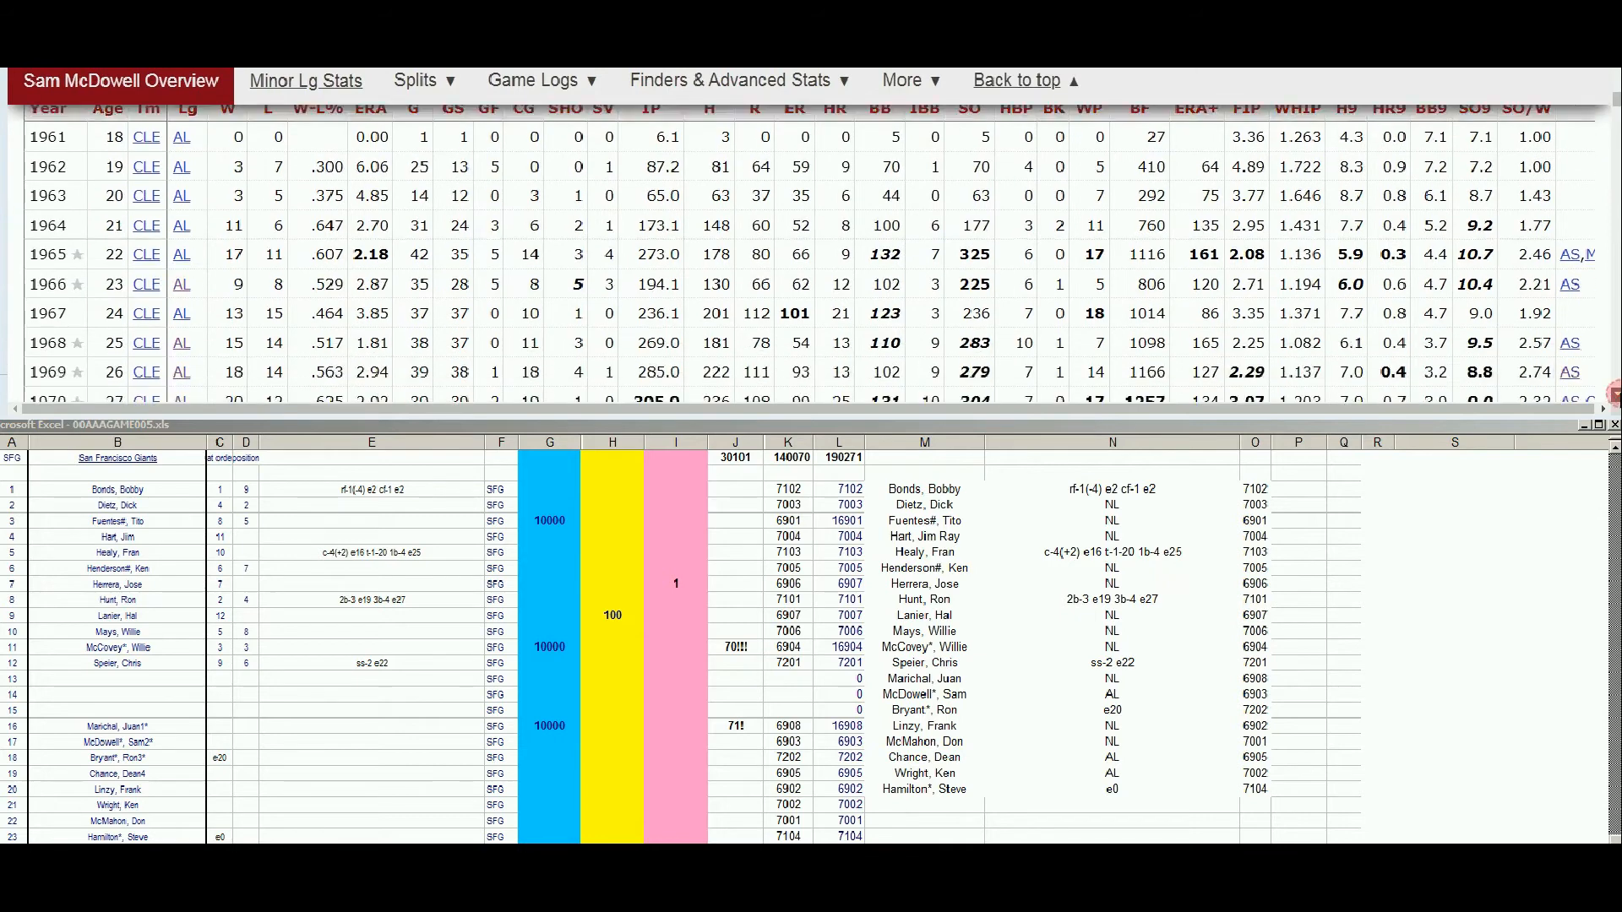
pyautogui.scroll(2, 387, 357)
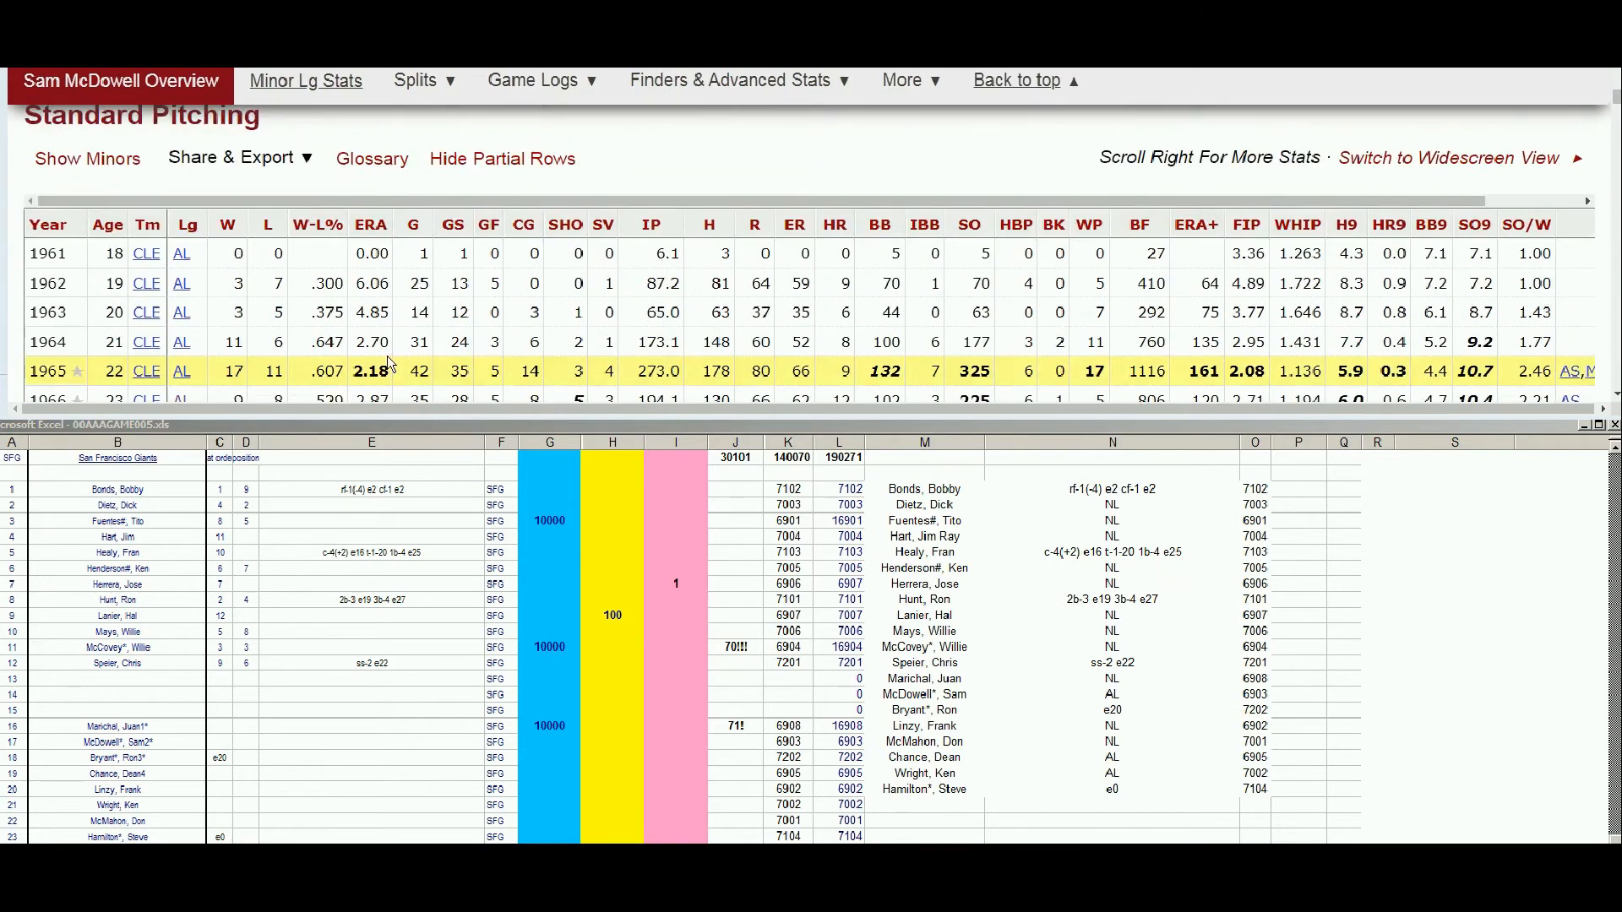
pyautogui.scroll(-1, 387, 357)
pyautogui.scroll(-3, 389, 362)
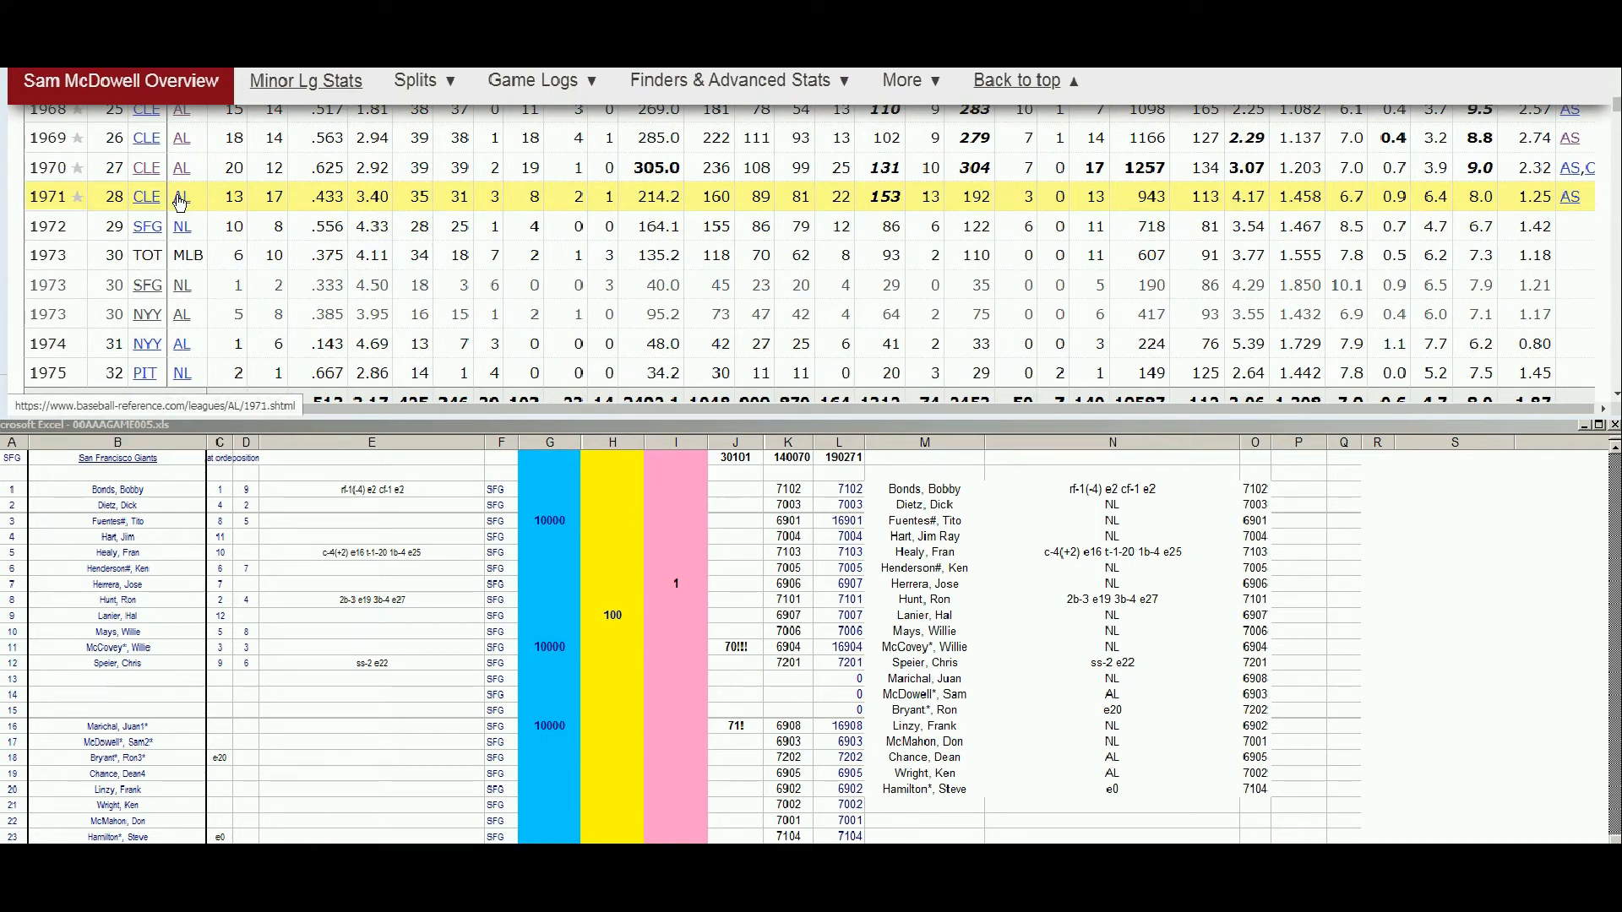
pyautogui.scroll(1, 152, 245)
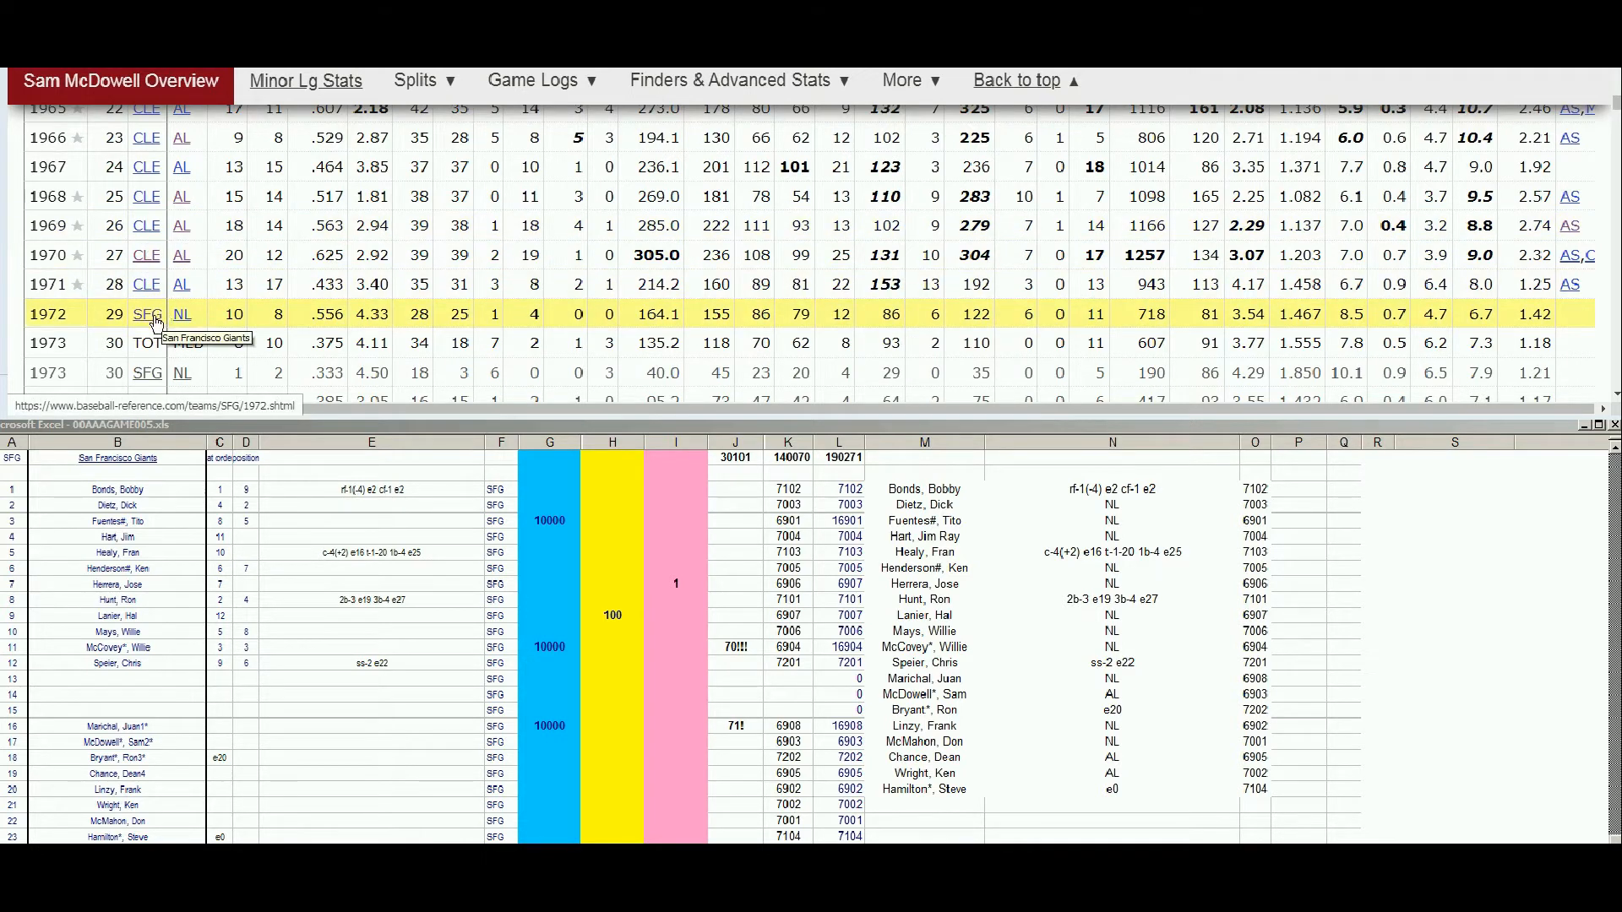
pyautogui.moveTo(379, 310)
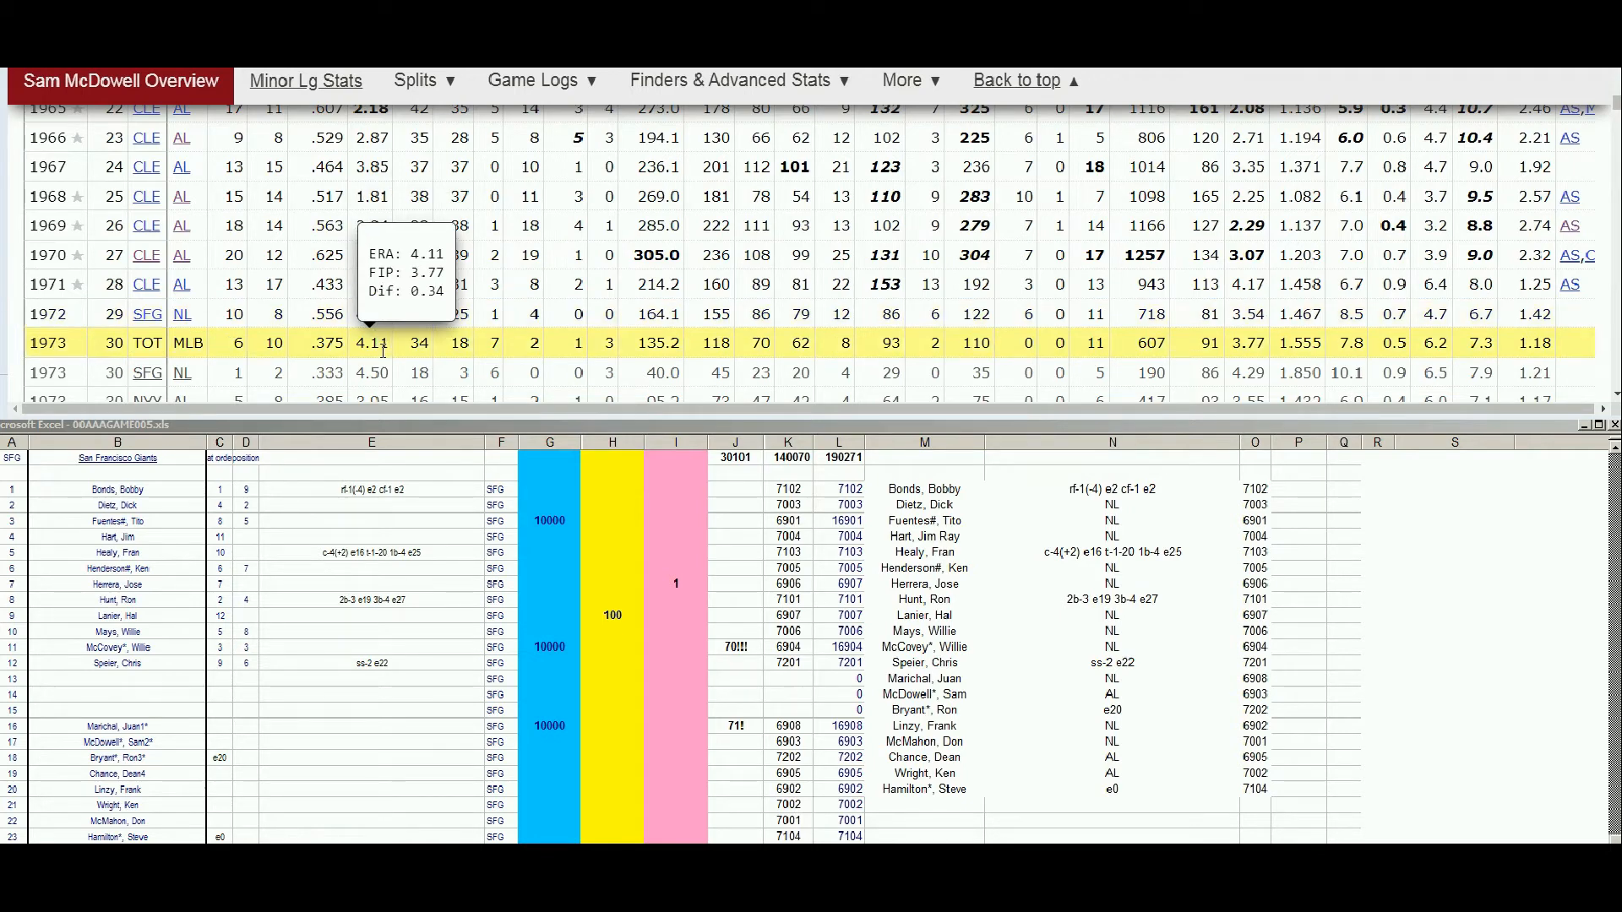
pyautogui.scroll(-1, 382, 355)
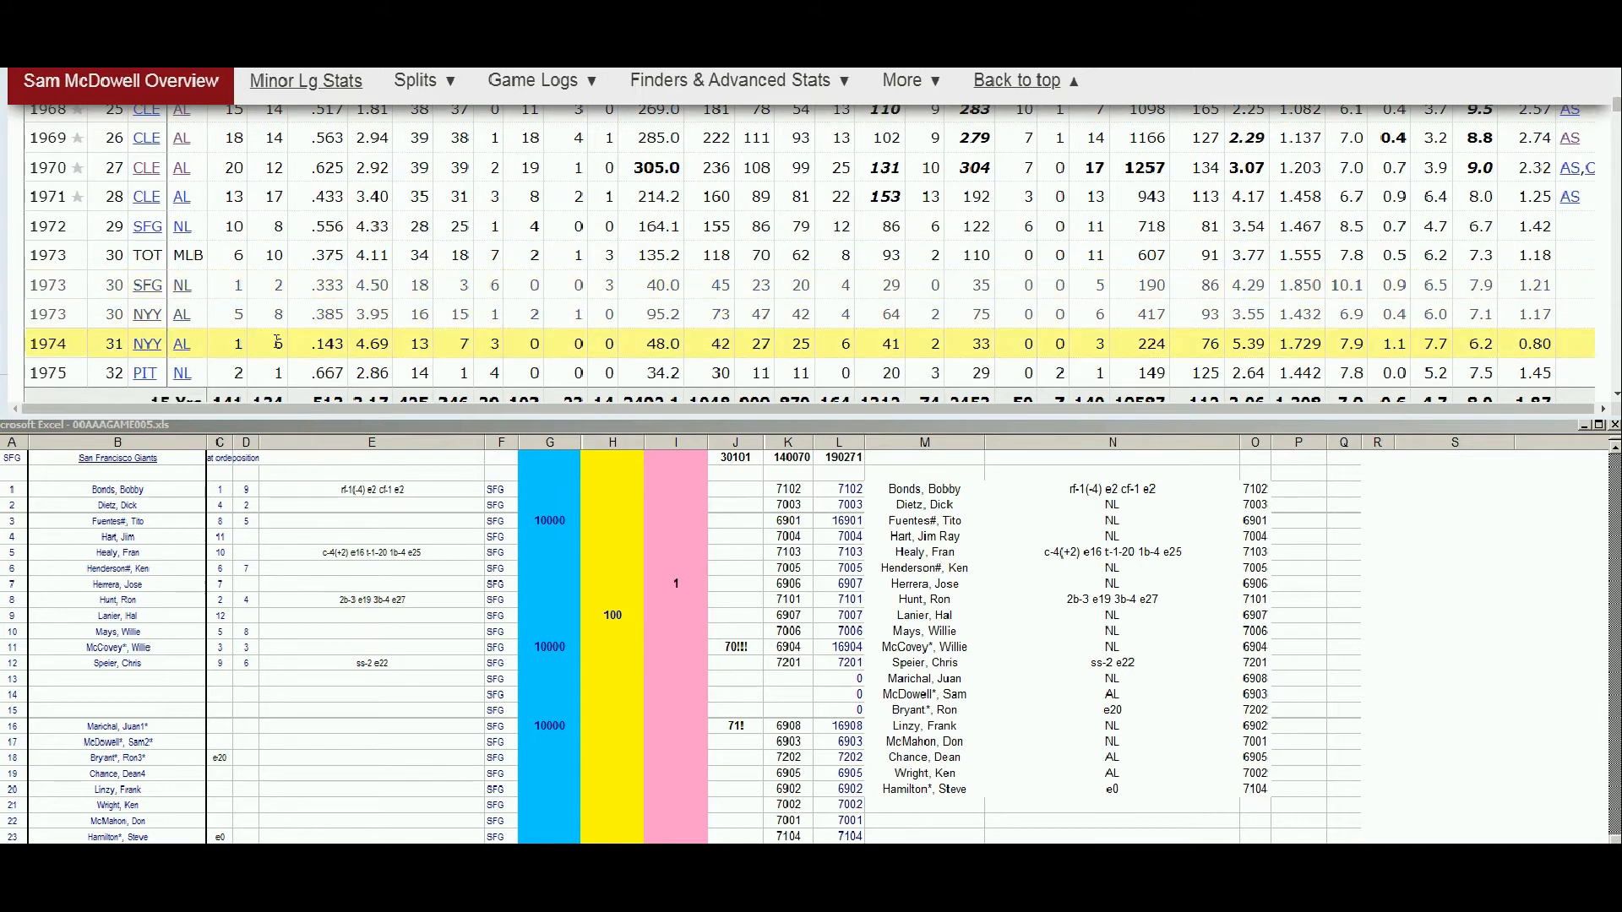
pyautogui.scroll(1, 235, 316)
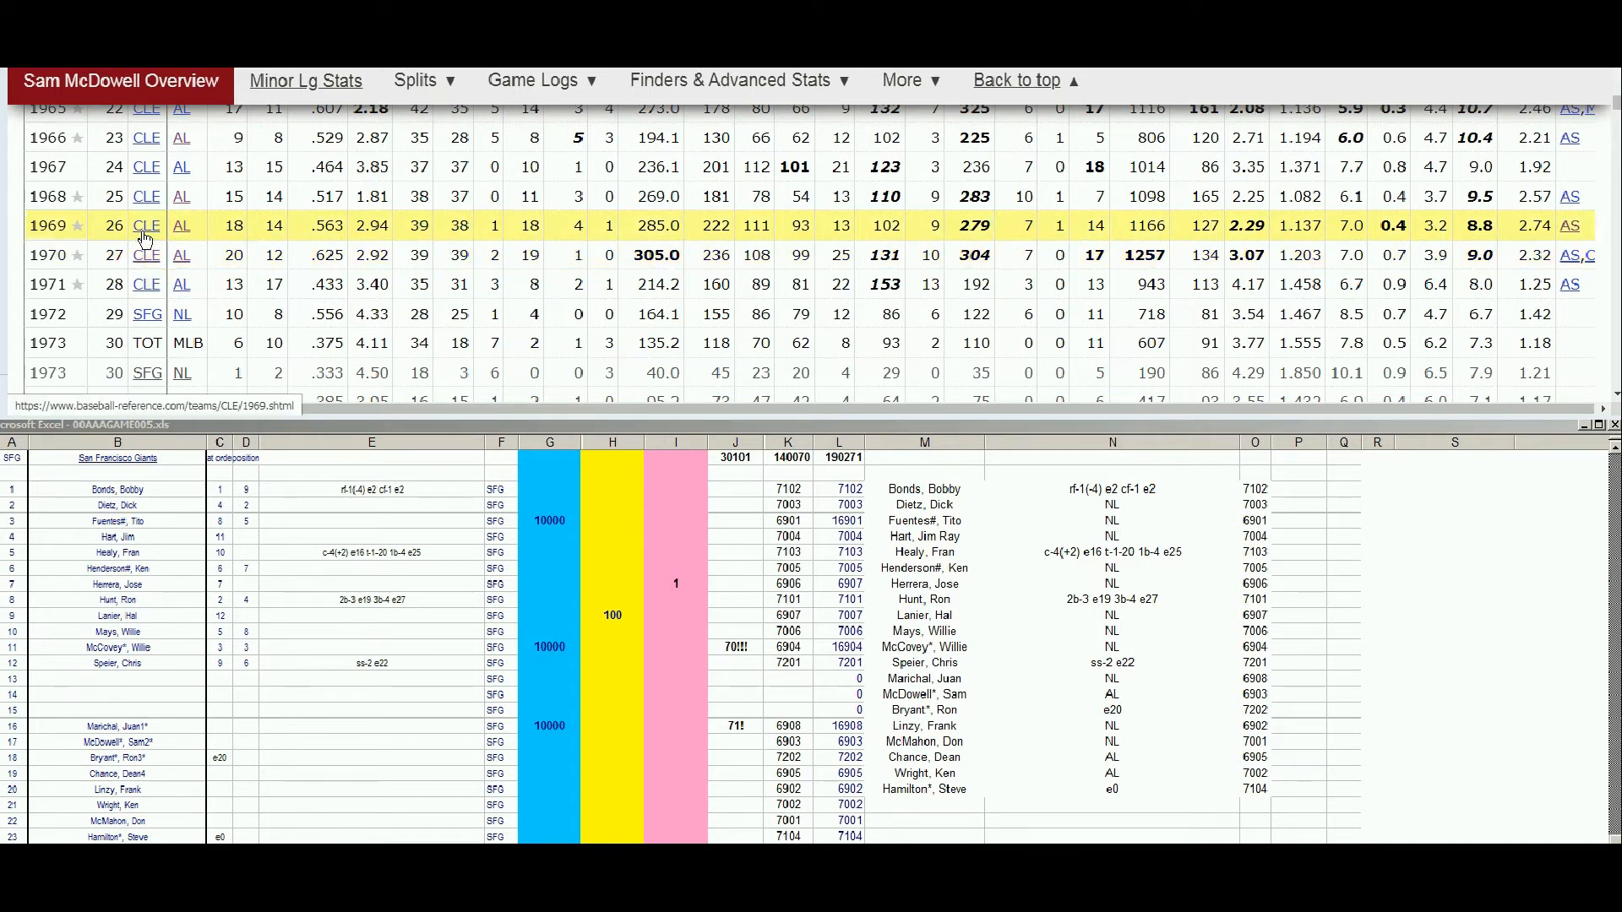
pyautogui.moveTo(385, 218)
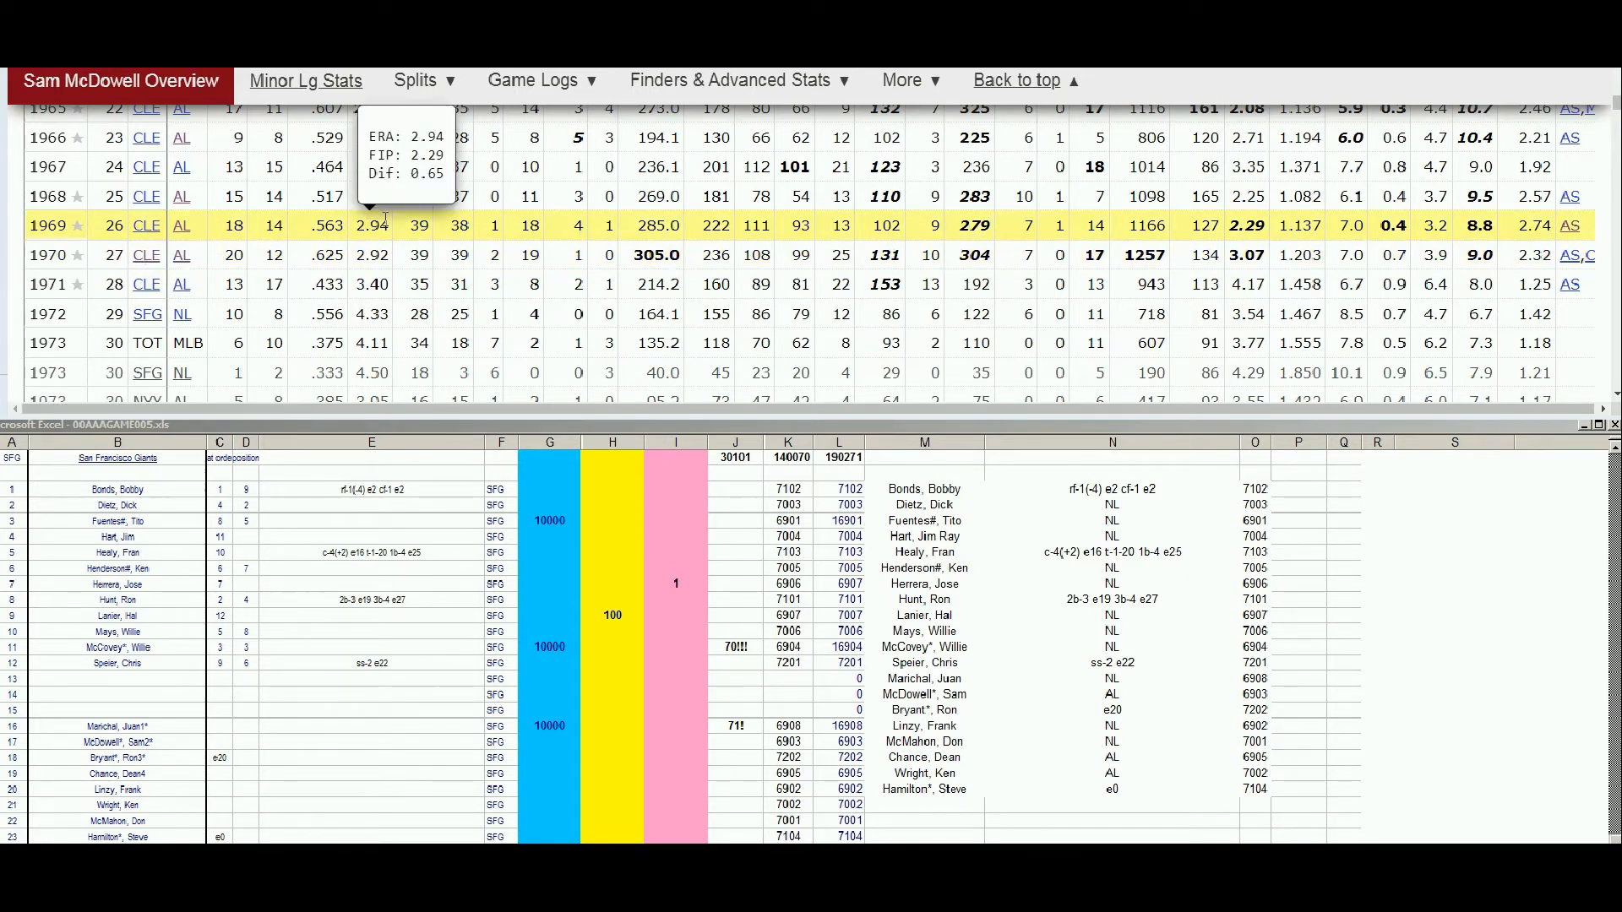
pyautogui.moveTo(377, 248)
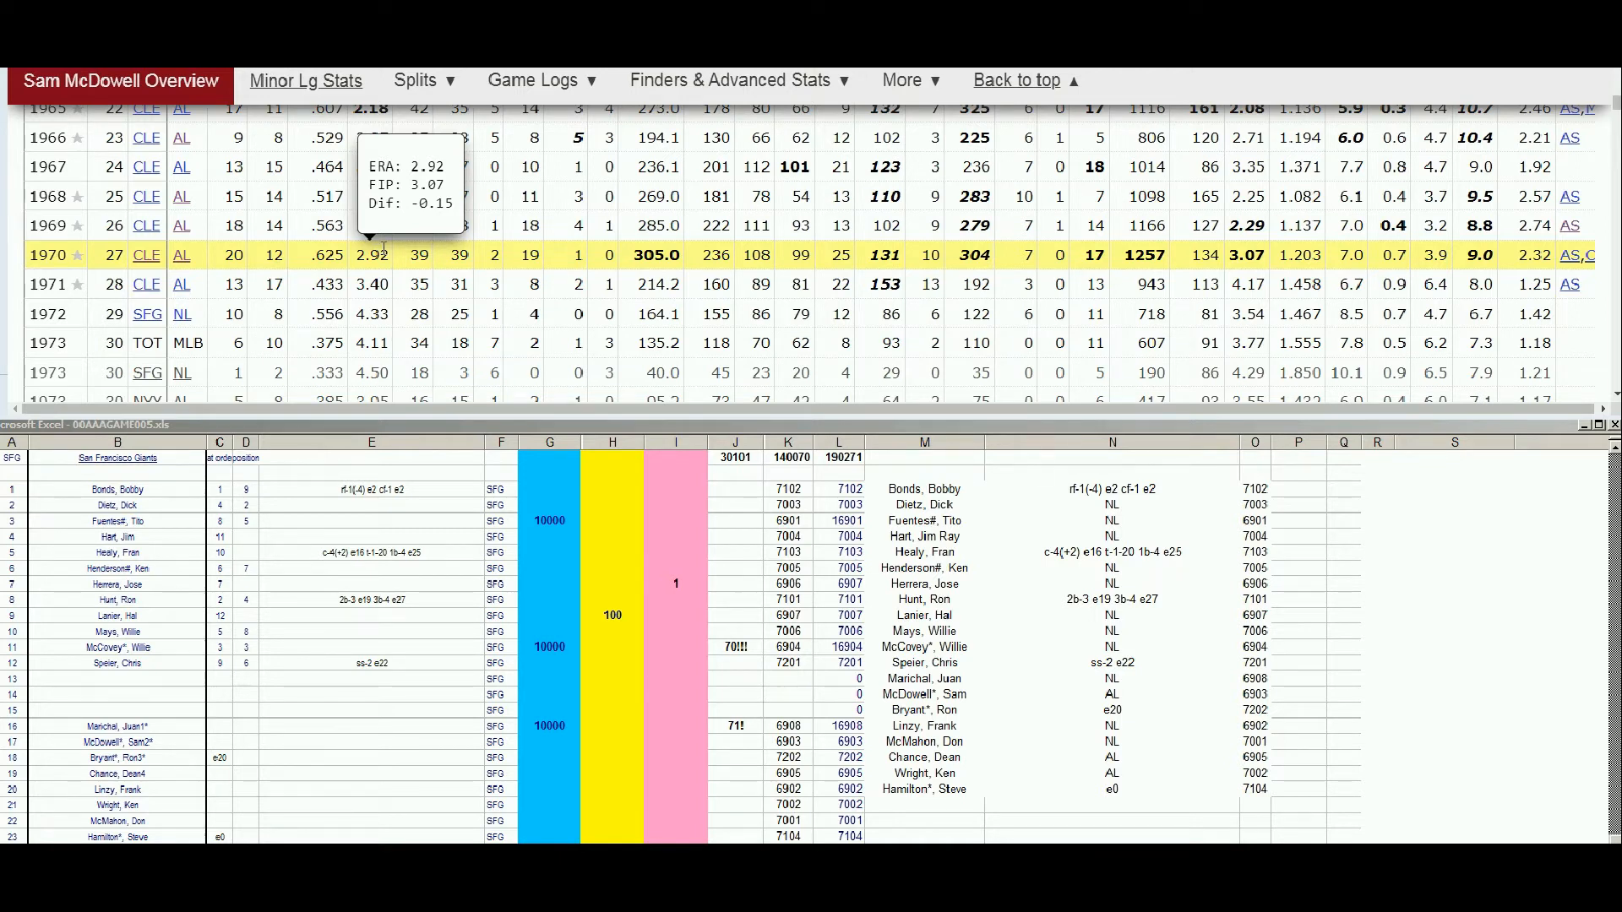
# In the McDowell row of the Excel roster, enter 10000 in the blue column and the note 70! in column J.
pyautogui.click(543, 741)
pyautogui.click(542, 741)
pyautogui.write('10000')
pyautogui.press('Tab')
pyautogui.press('Tab')
pyautogui.press('Tab')
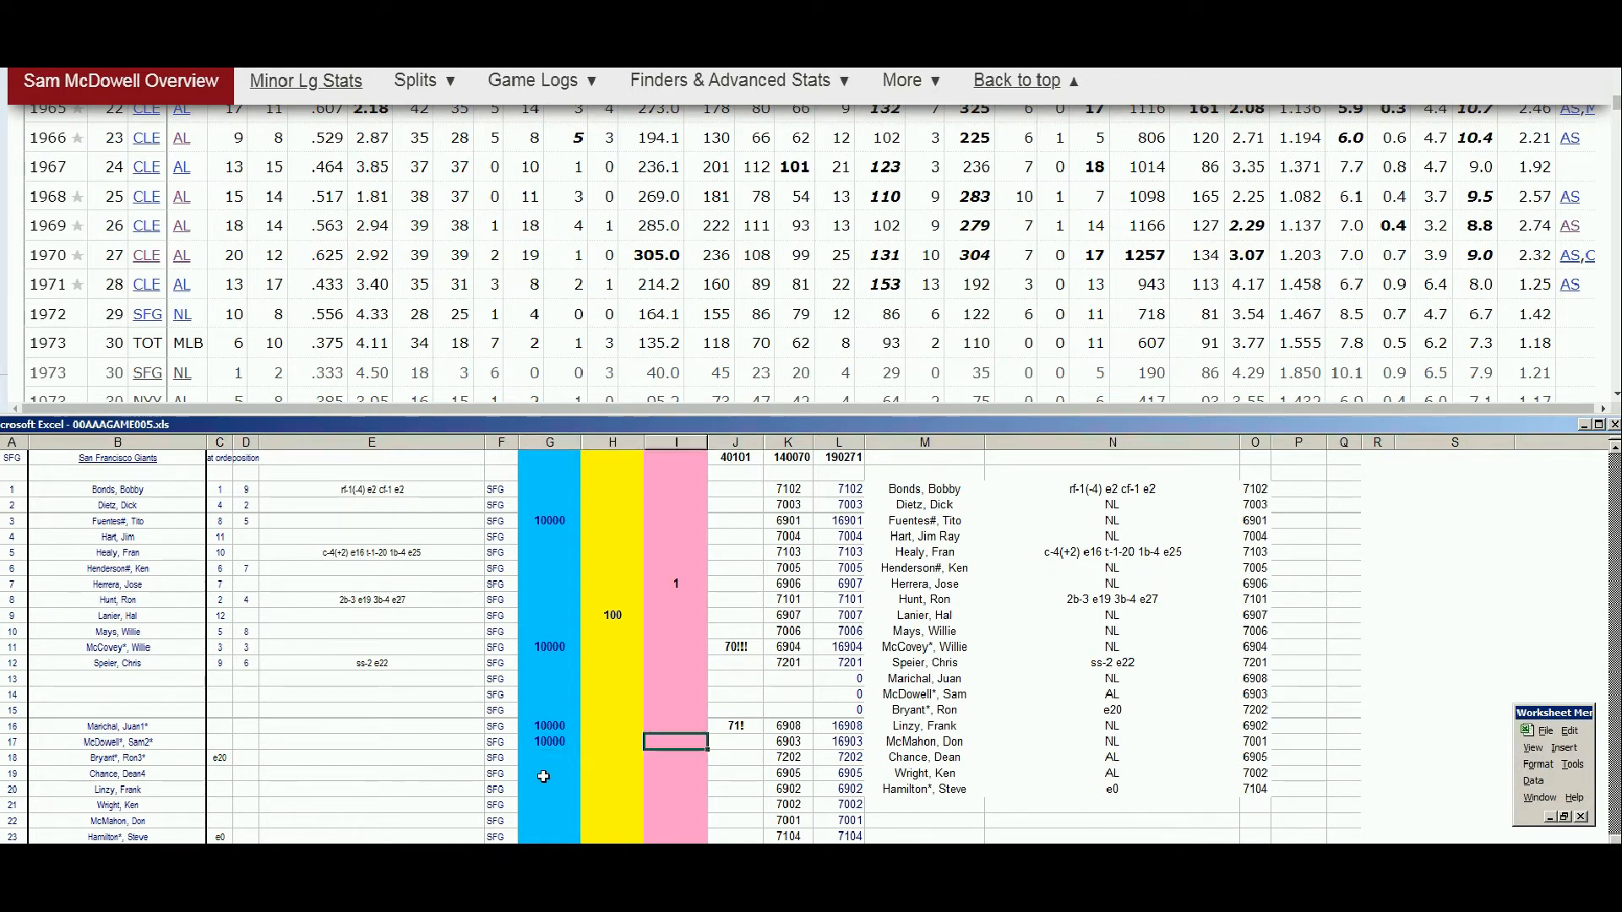
pyautogui.write('70!')
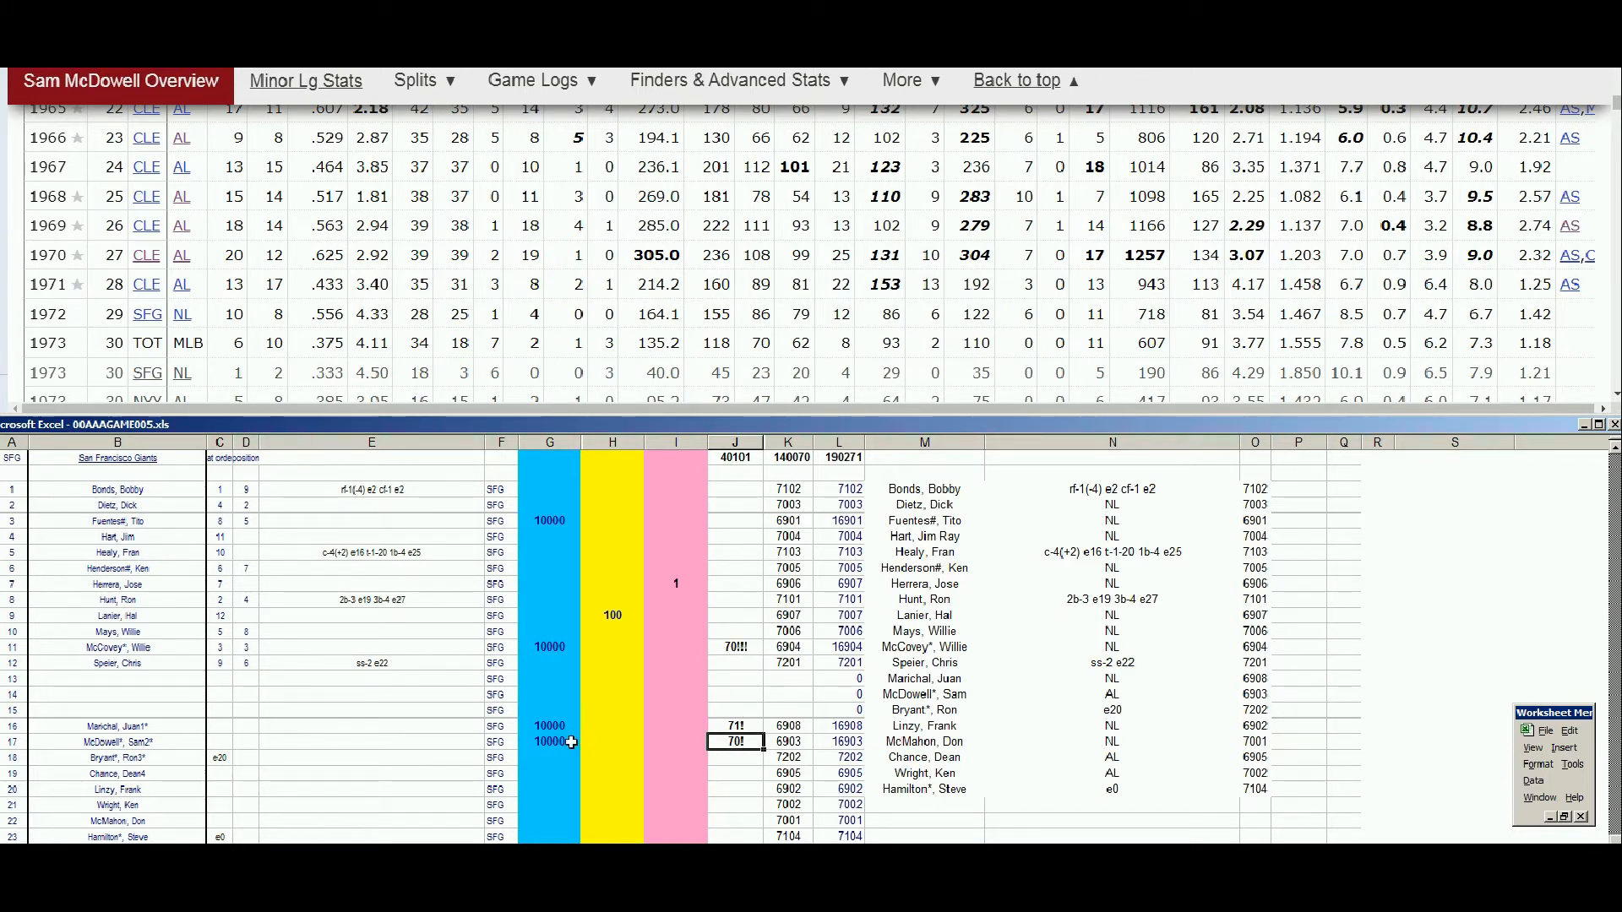
# Search Baseball Reference for Dean Chance, who played 1961-1971, and open his player page.
pyautogui.moveTo(1616, 104); pyautogui.dragTo(1614, 76)
pyautogui.click(1159, 126)
pyautogui.write('dea')
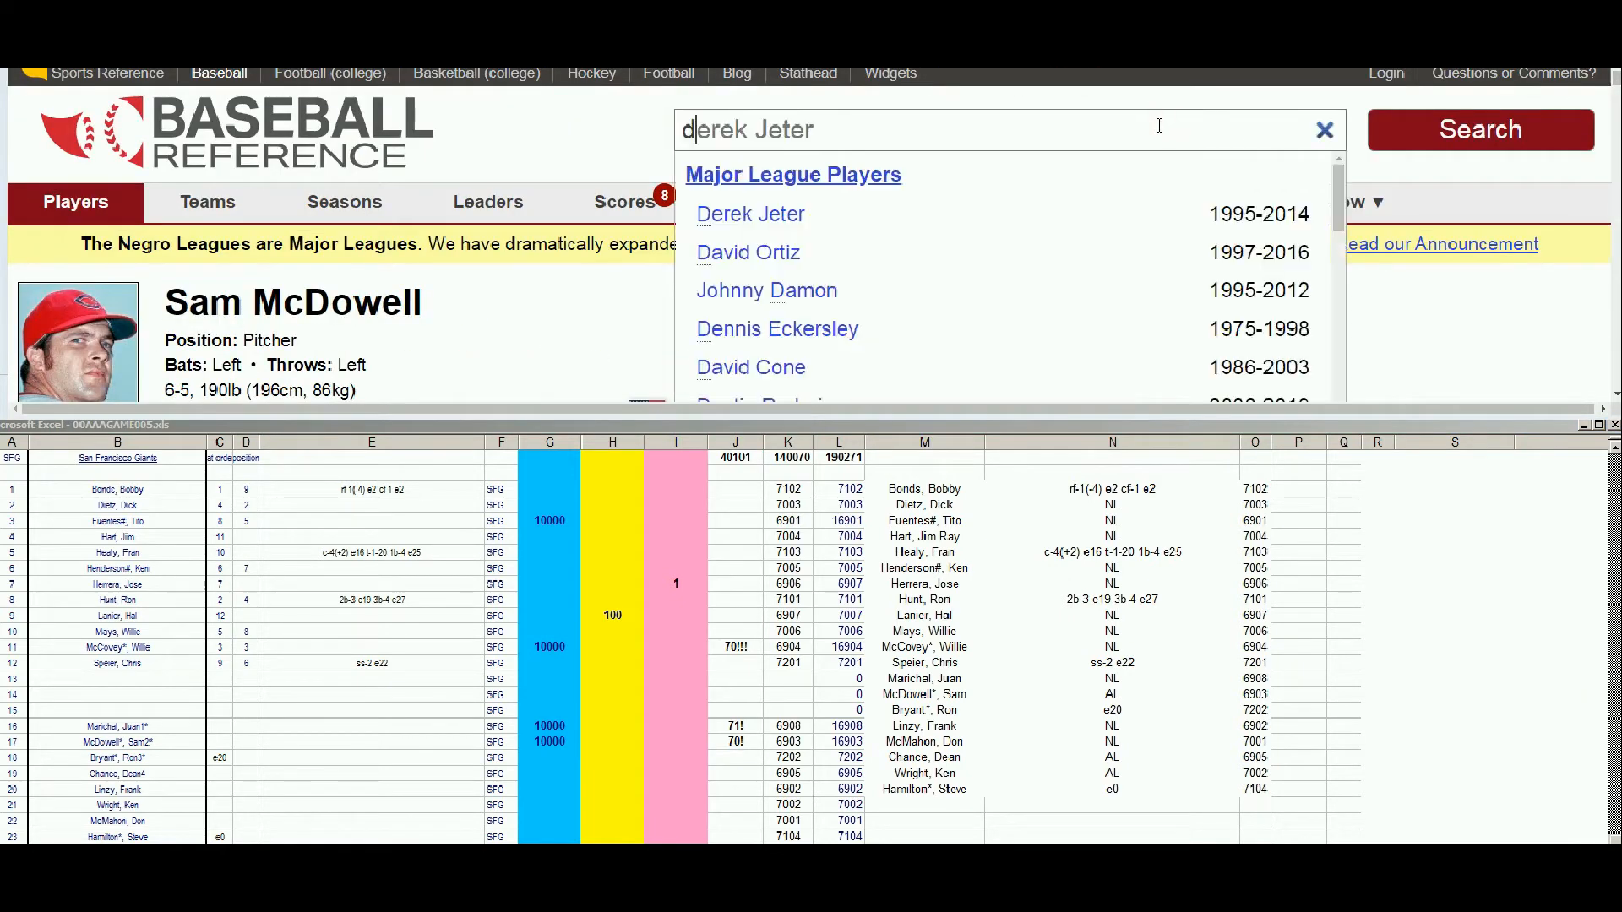
pyautogui.write('n chacn')
pyautogui.press('BackSpace')
pyautogui.write('nce')
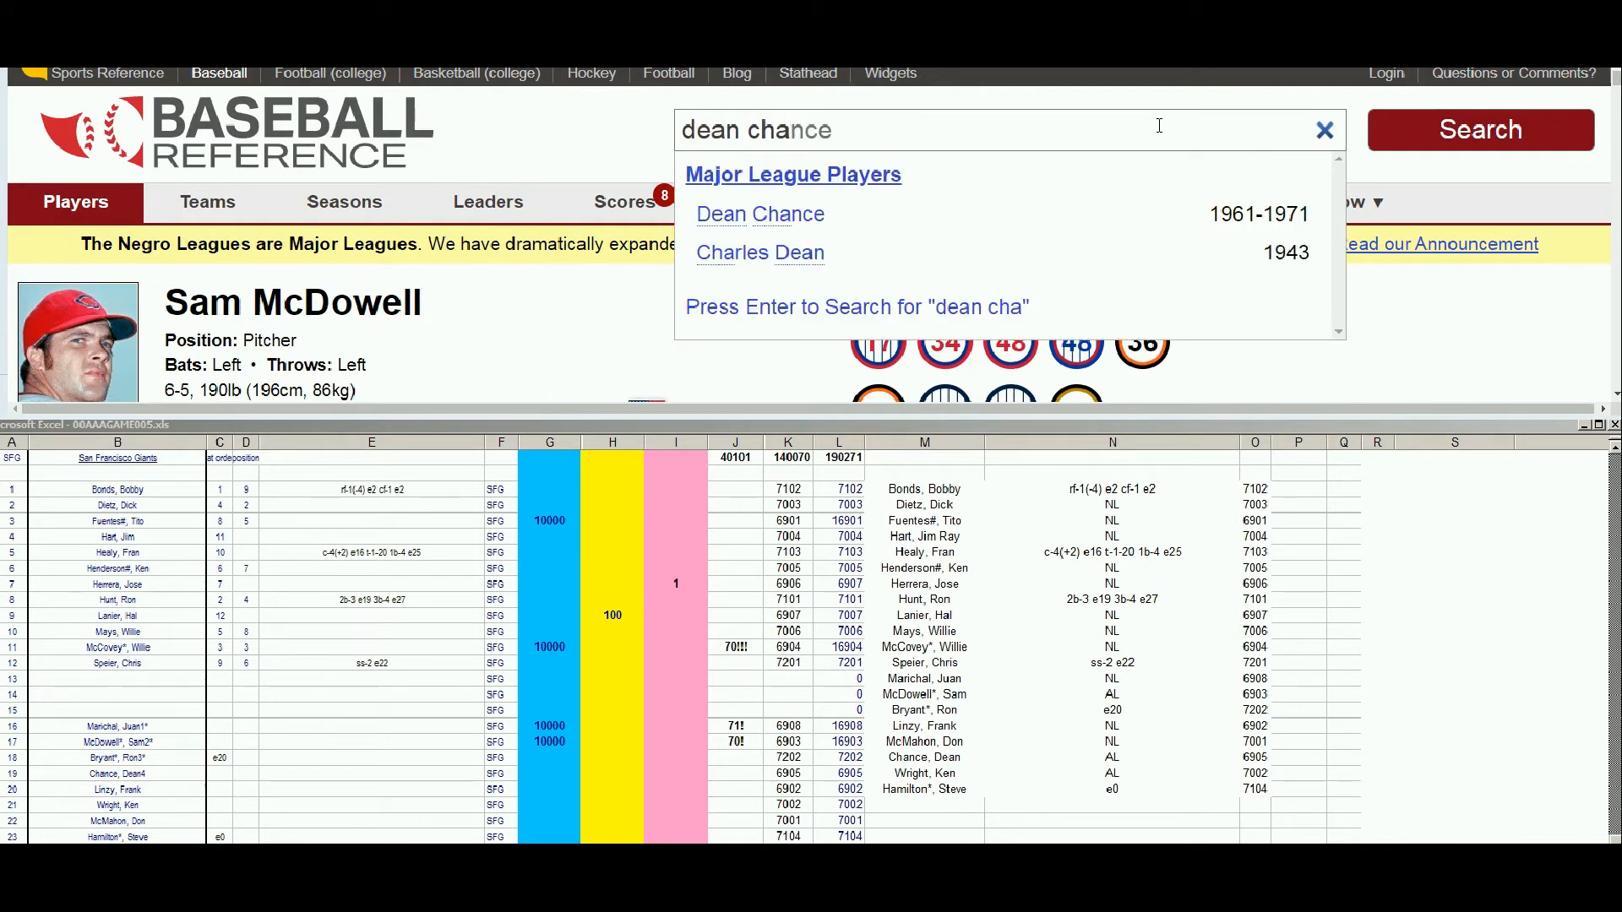
pyautogui.click(781, 221)
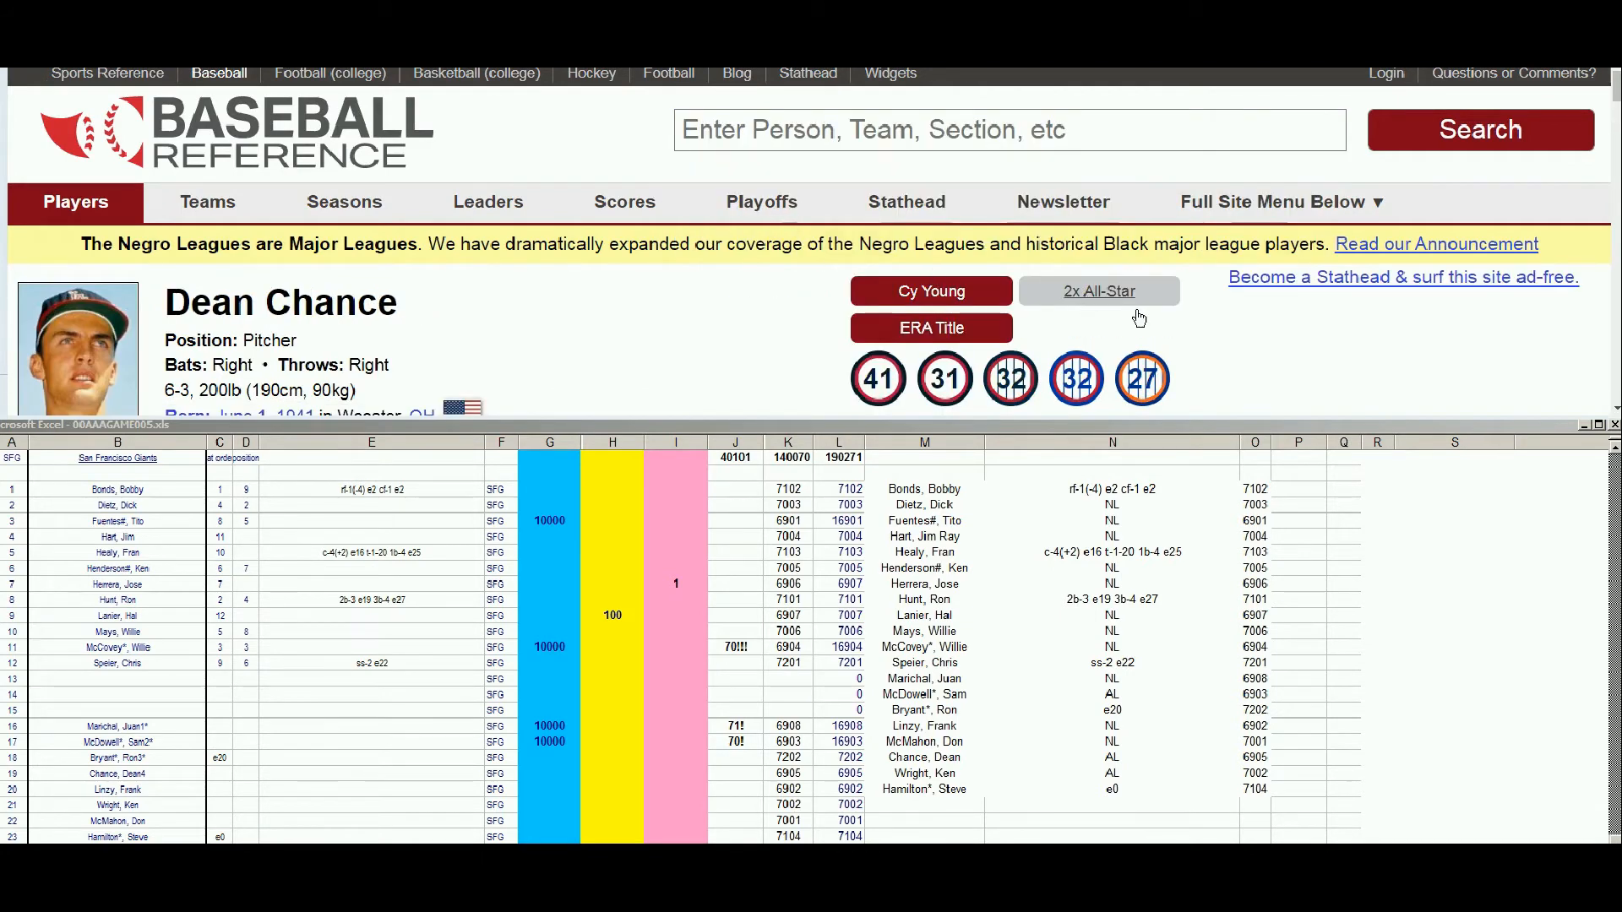
# Examine Dean Chance's Player Value and Standard Pitching tables by season, focusing on his 1969 and 1970 lines.
pyautogui.scroll(-10, 766, 347)
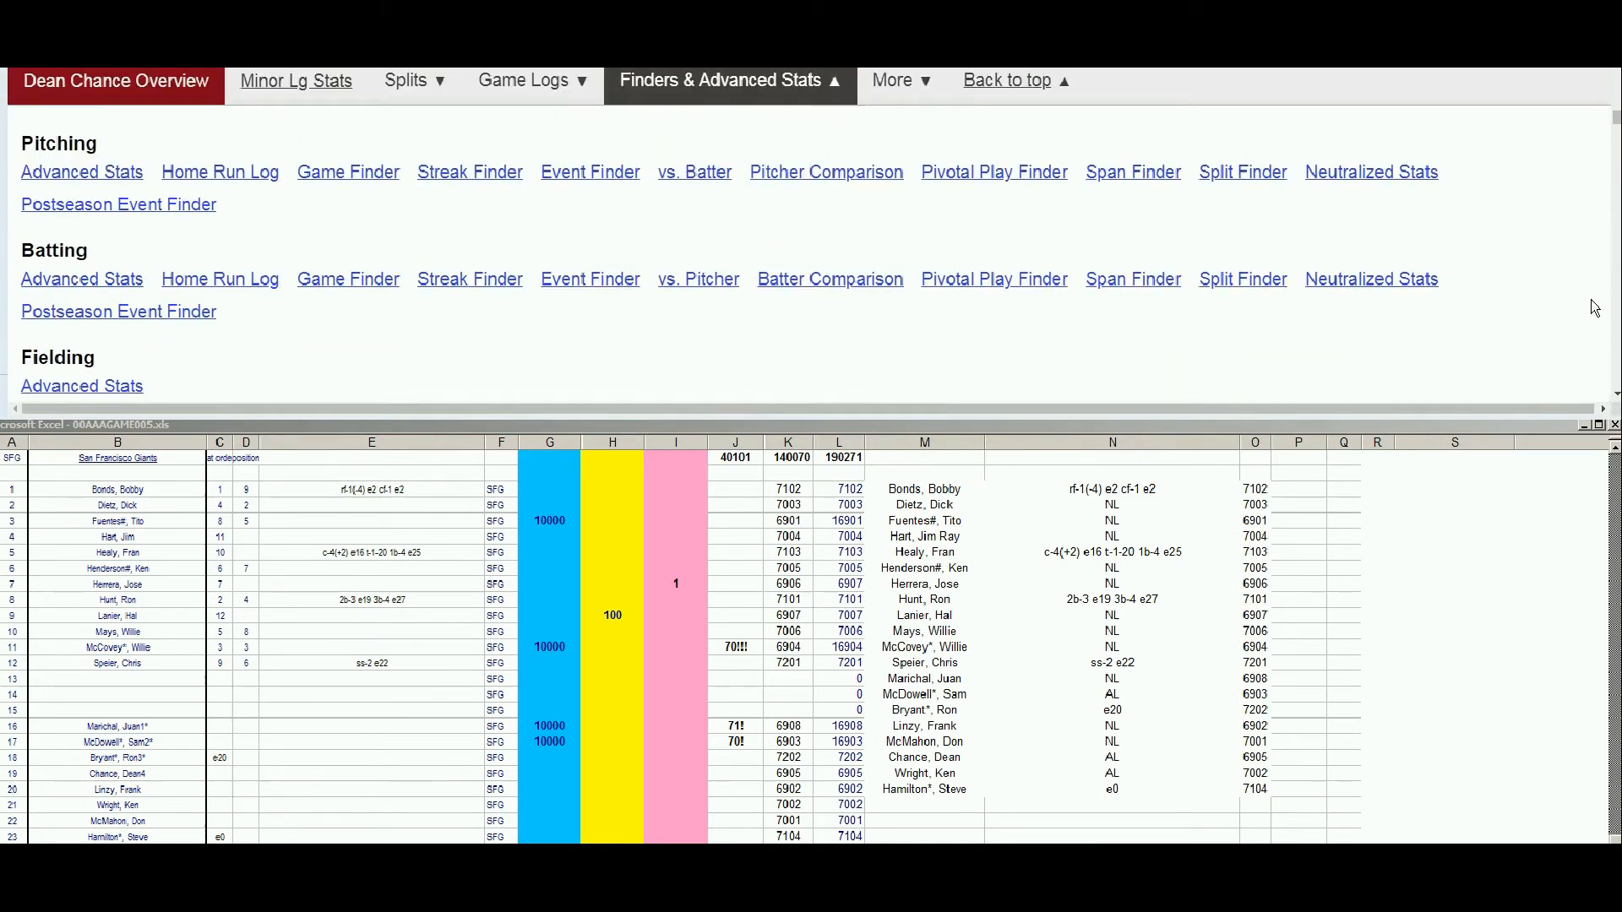
pyautogui.scroll(-3, 1587, 363)
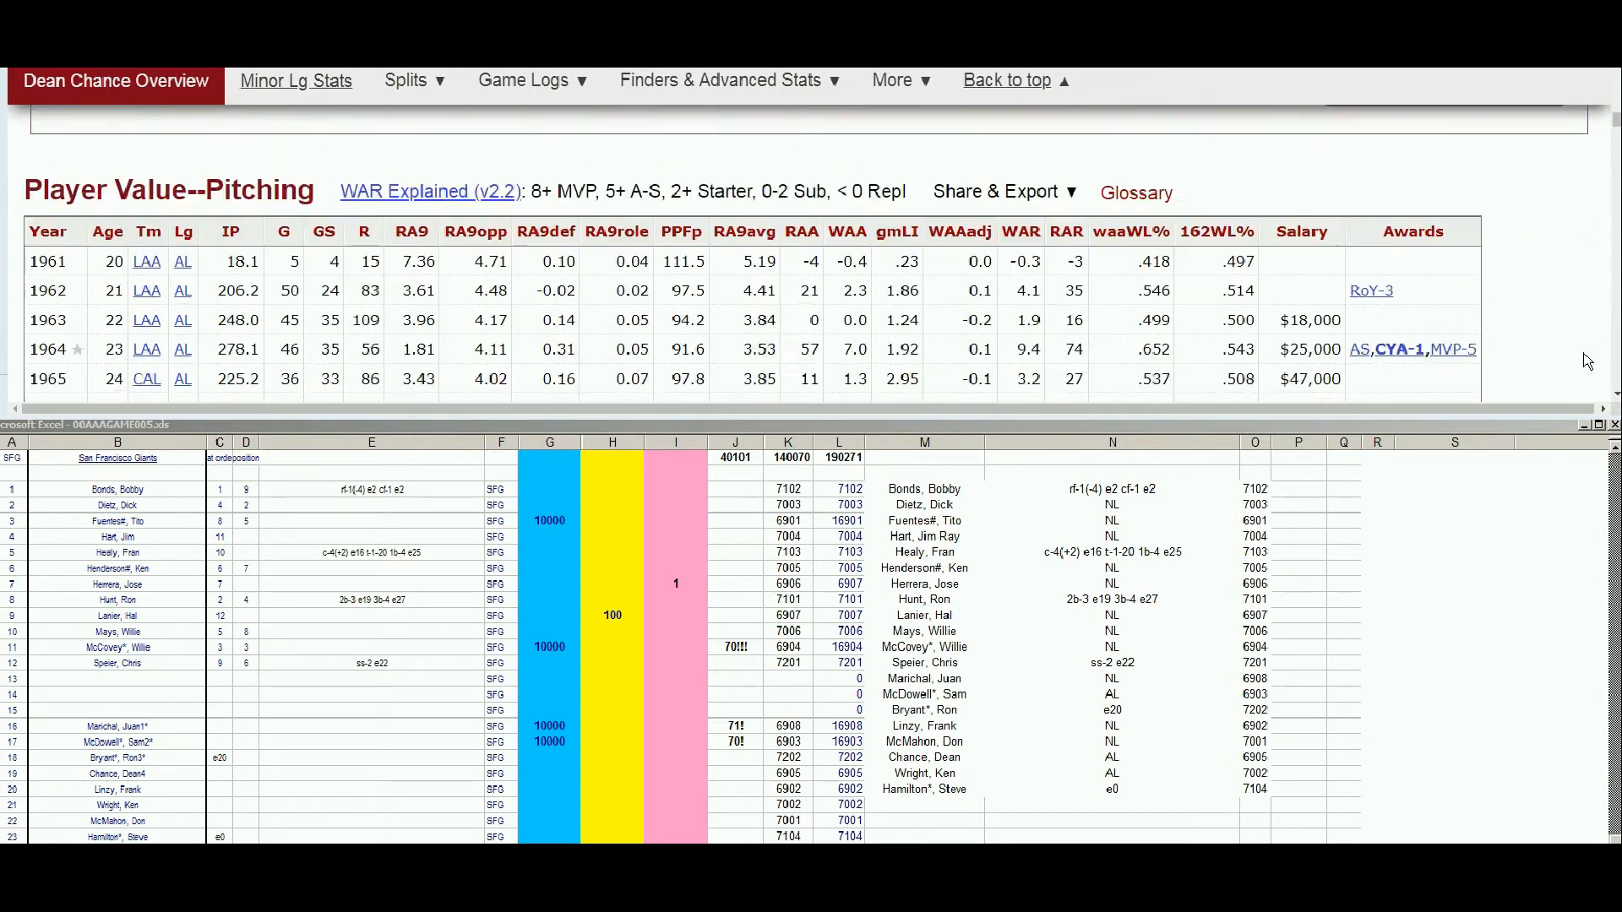
pyautogui.scroll(-2, 1541, 361)
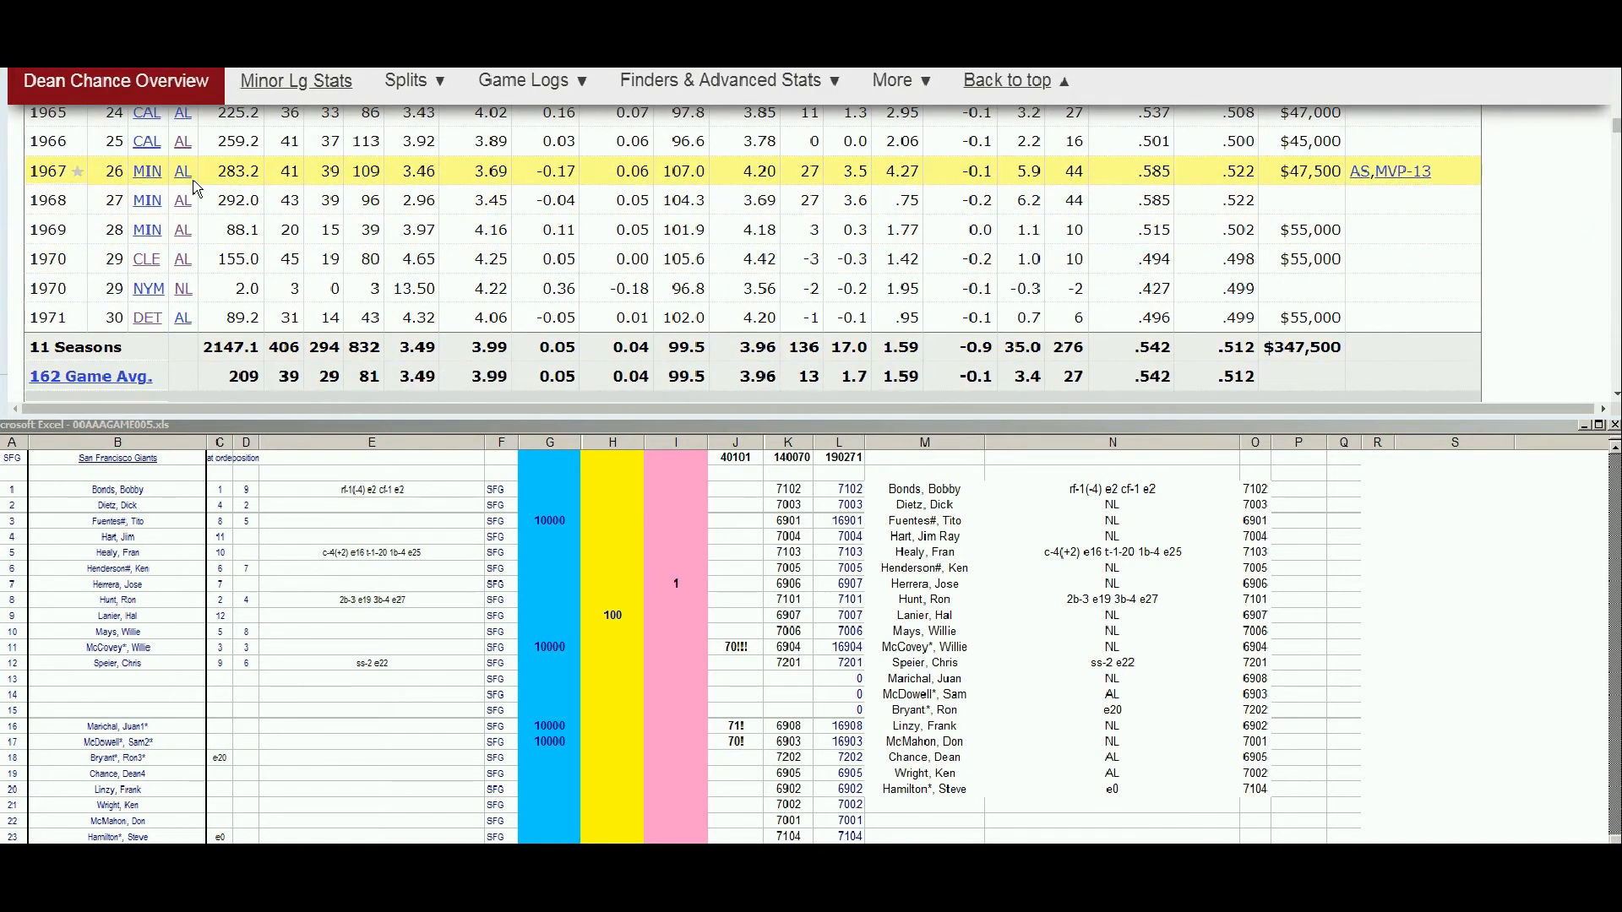
pyautogui.scroll(10, 211, 201)
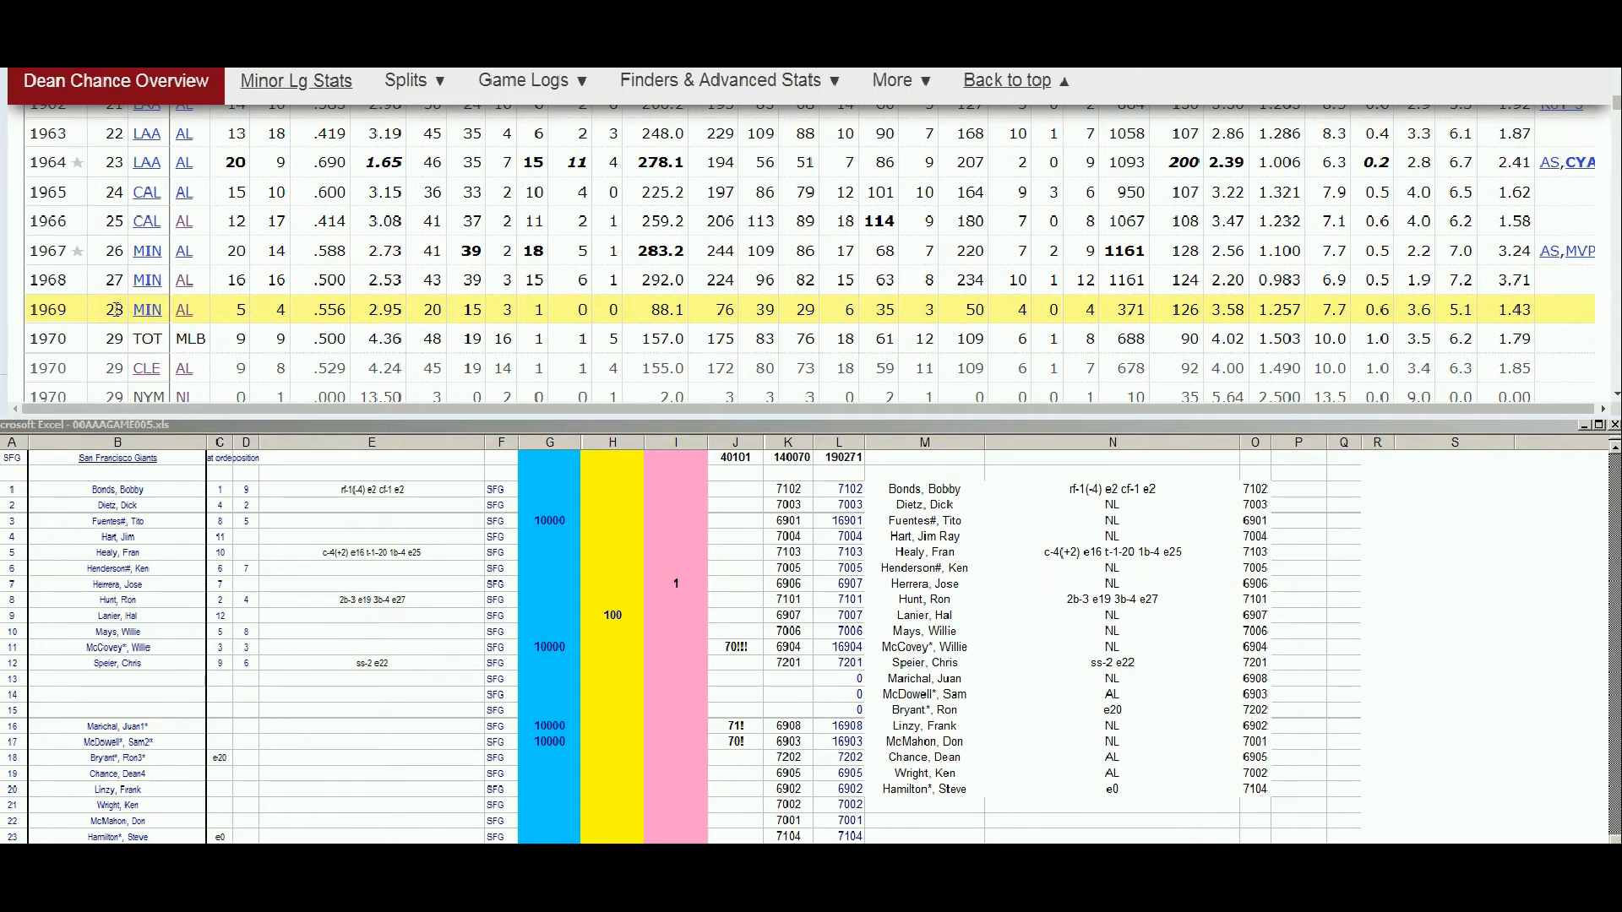
pyautogui.scroll(-1, 135, 321)
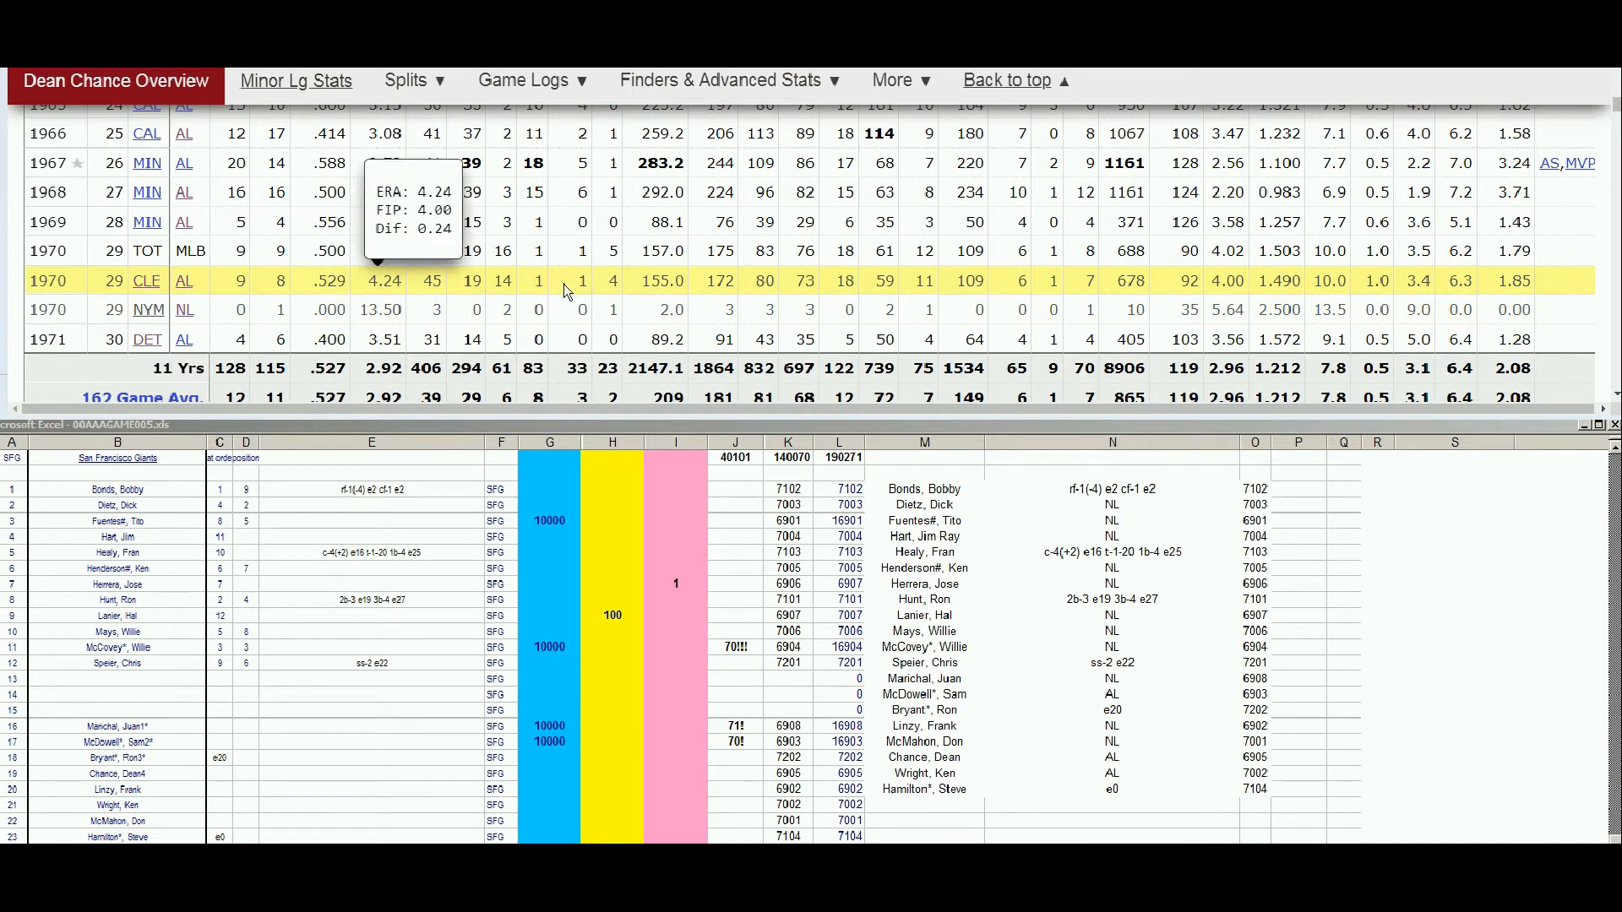
# In the Chance row of the Excel roster, enter 100 in the yellow column.
pyautogui.click(593, 758)
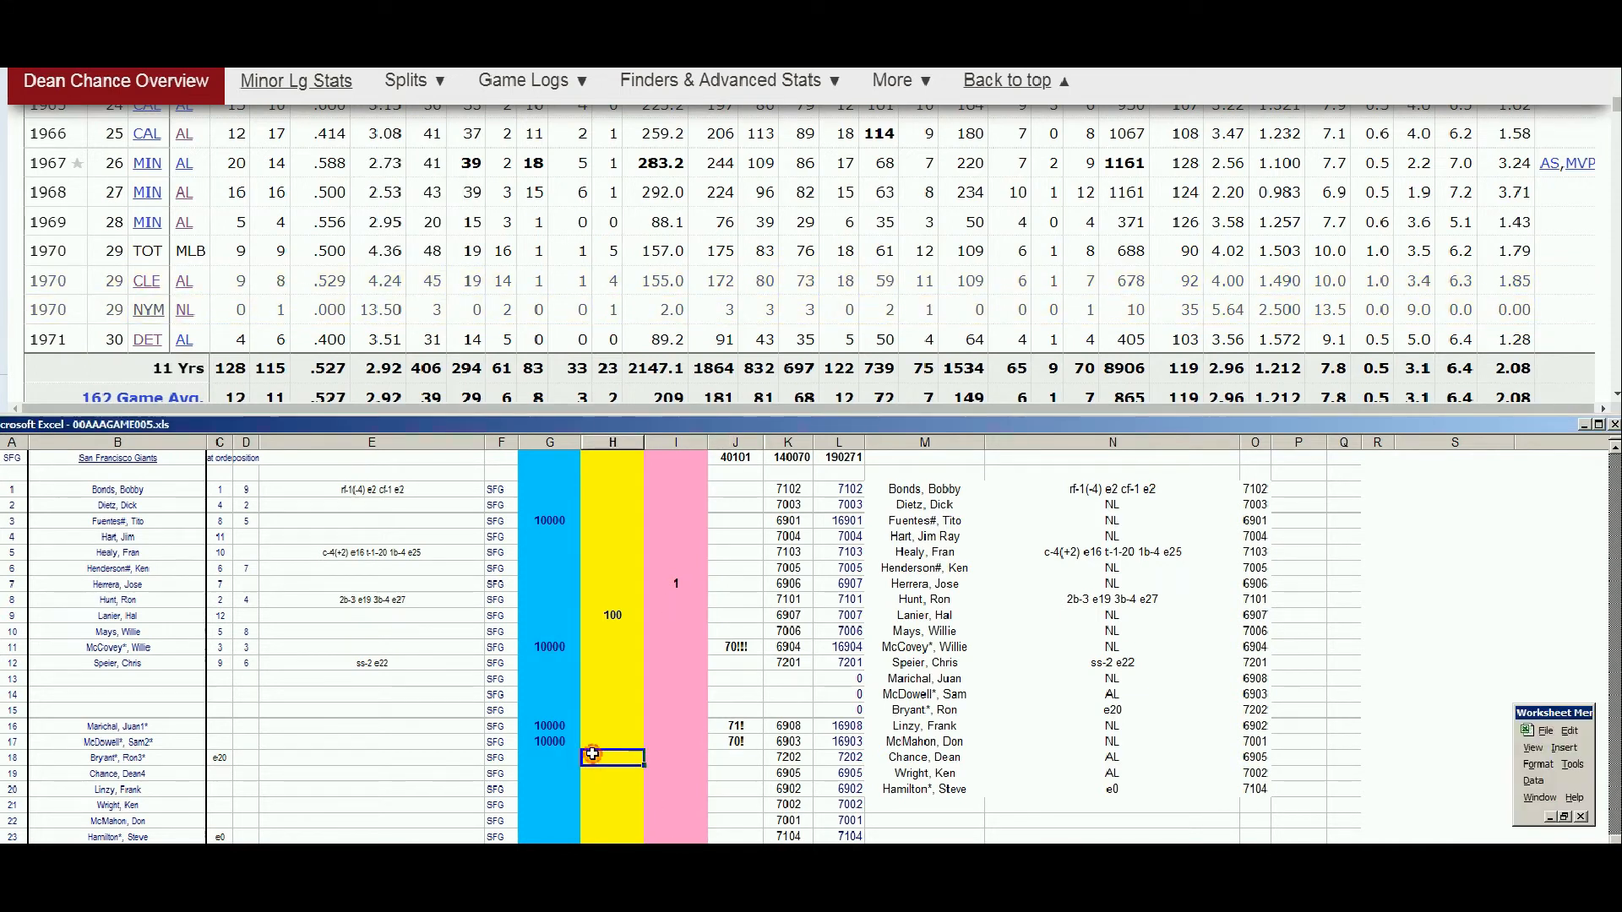
pyautogui.click(613, 773)
pyautogui.write('100')
pyautogui.press('Return')
pyautogui.click(614, 774)
pyautogui.write('1')
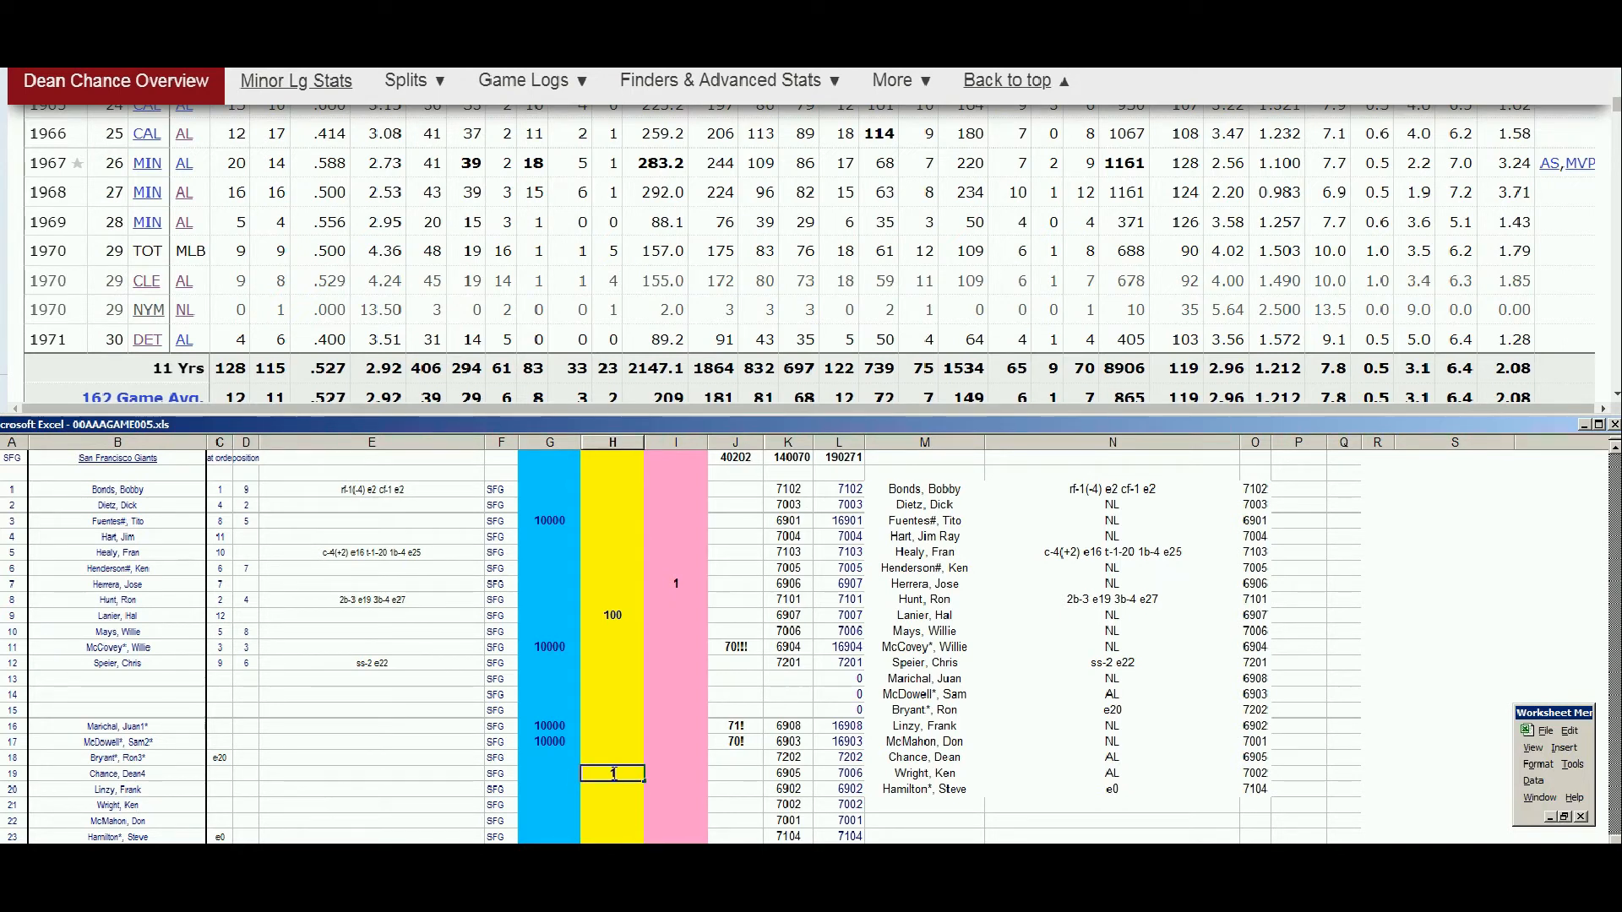
pyautogui.write('00')
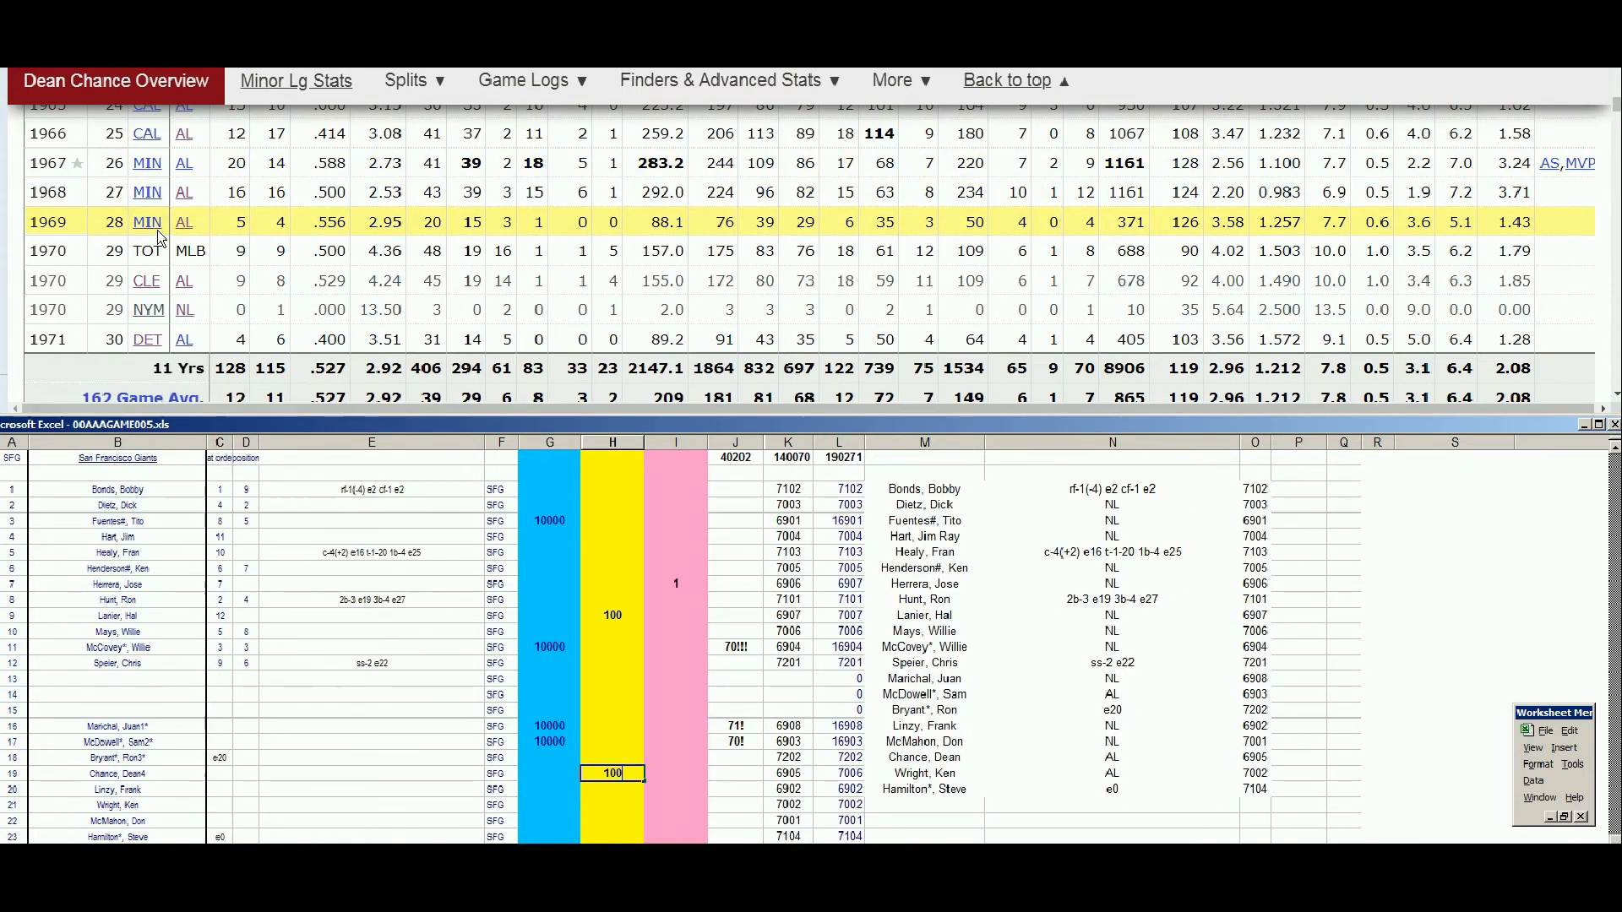
pyautogui.click(220, 521)
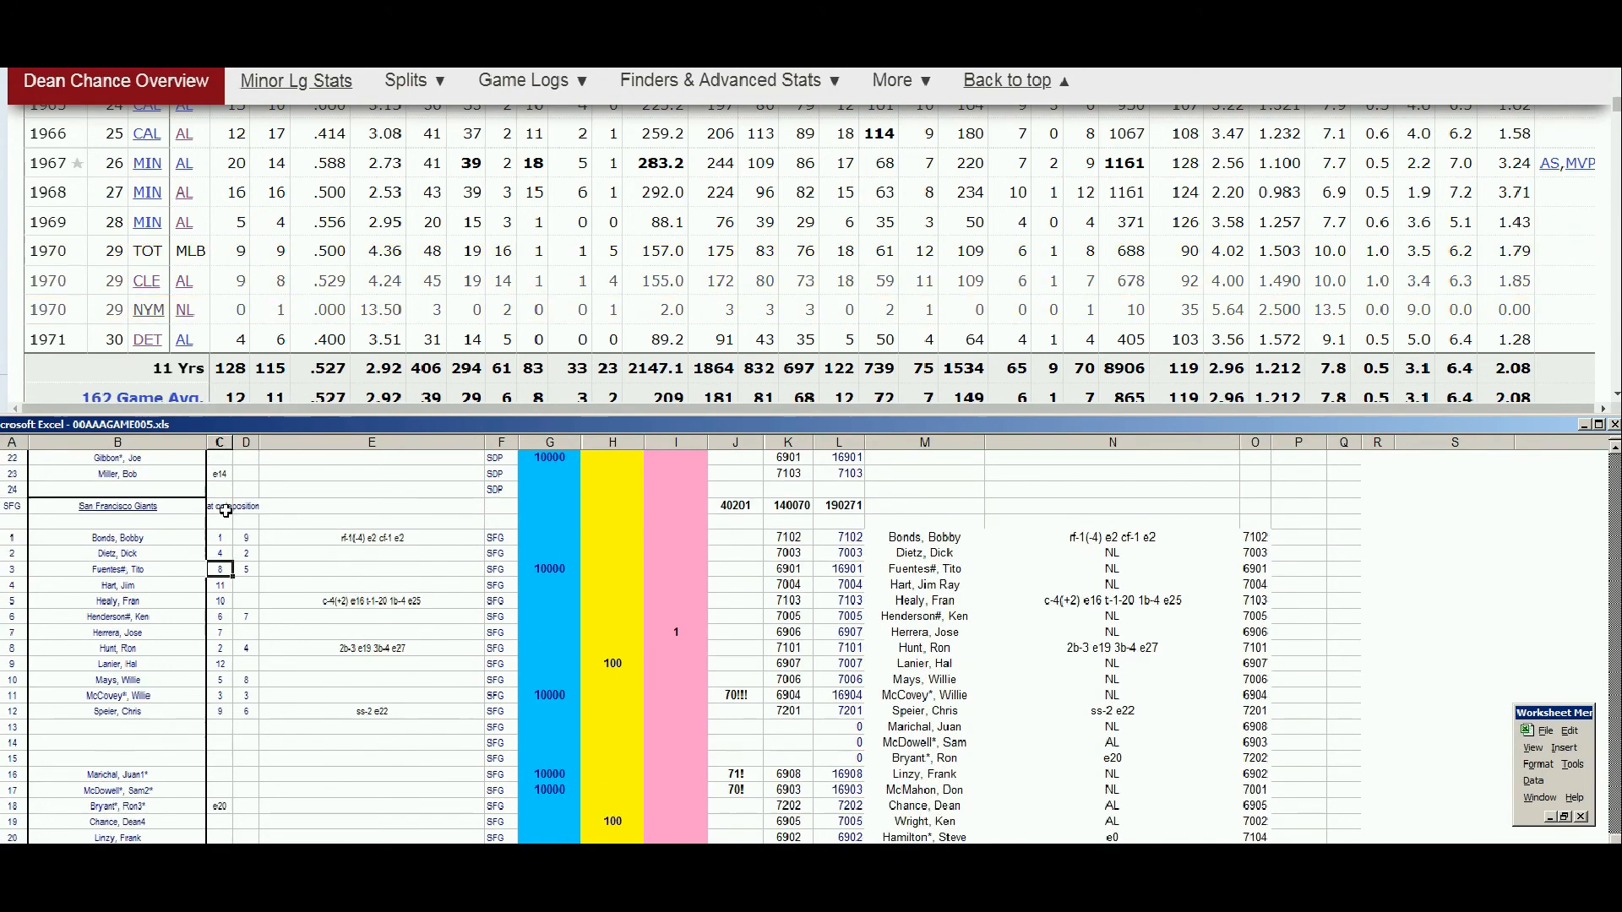
pyautogui.click(246, 505)
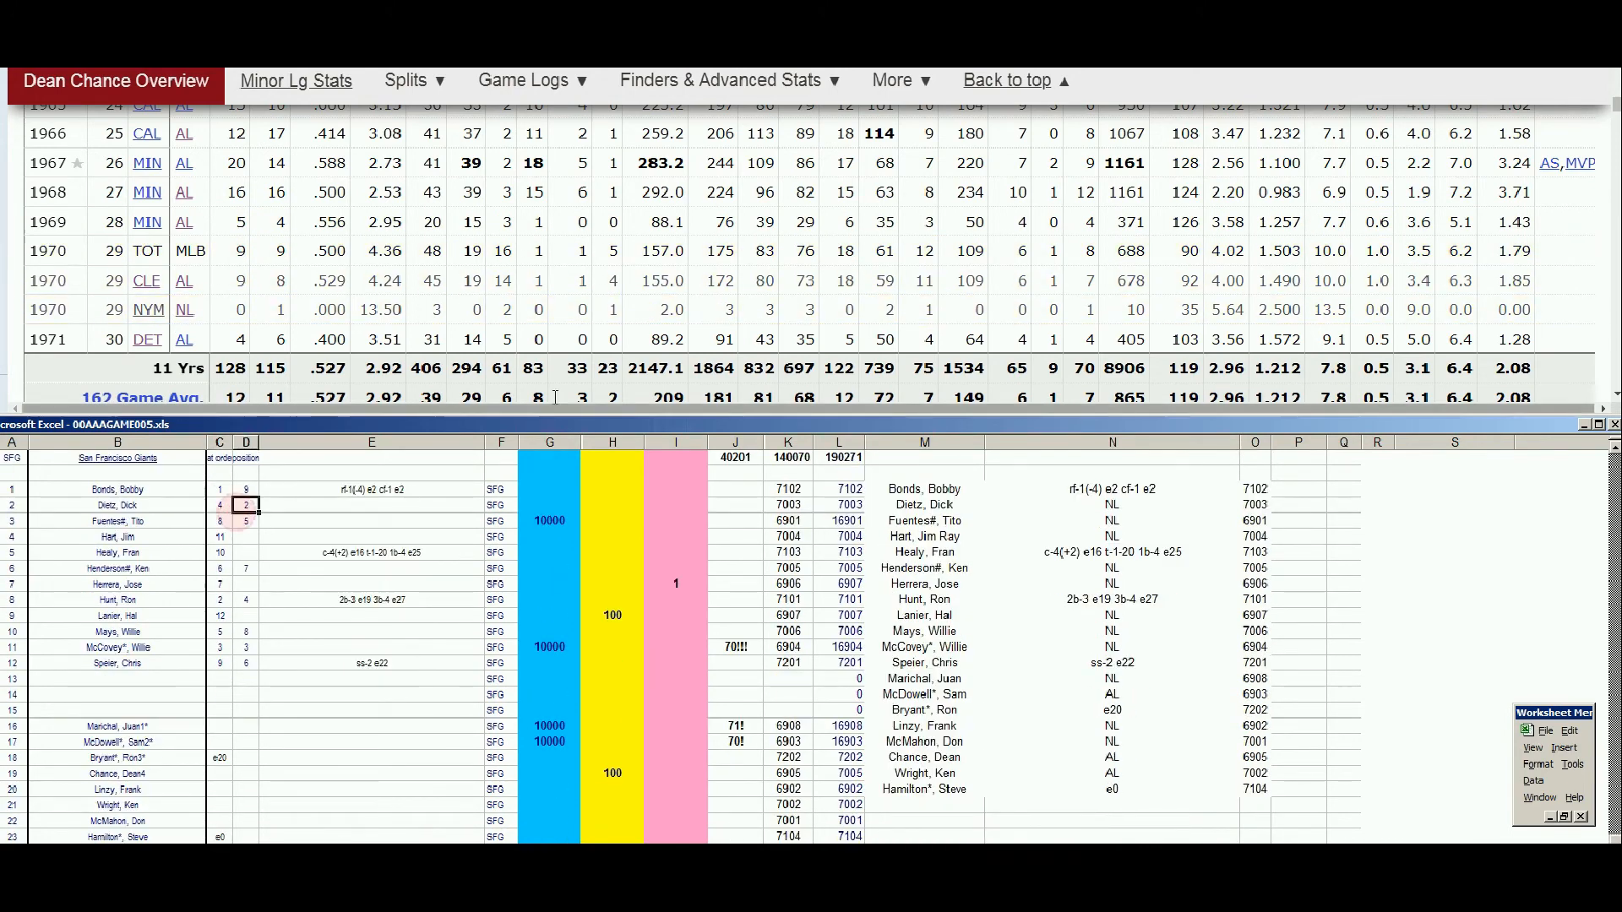
# Review Chance's Standard Pitching table from 1961 to 1971, comparing his Minnesota seasons with the 1970 Cleveland and 1971 Detroit lines.
pyautogui.click(1617, 84)
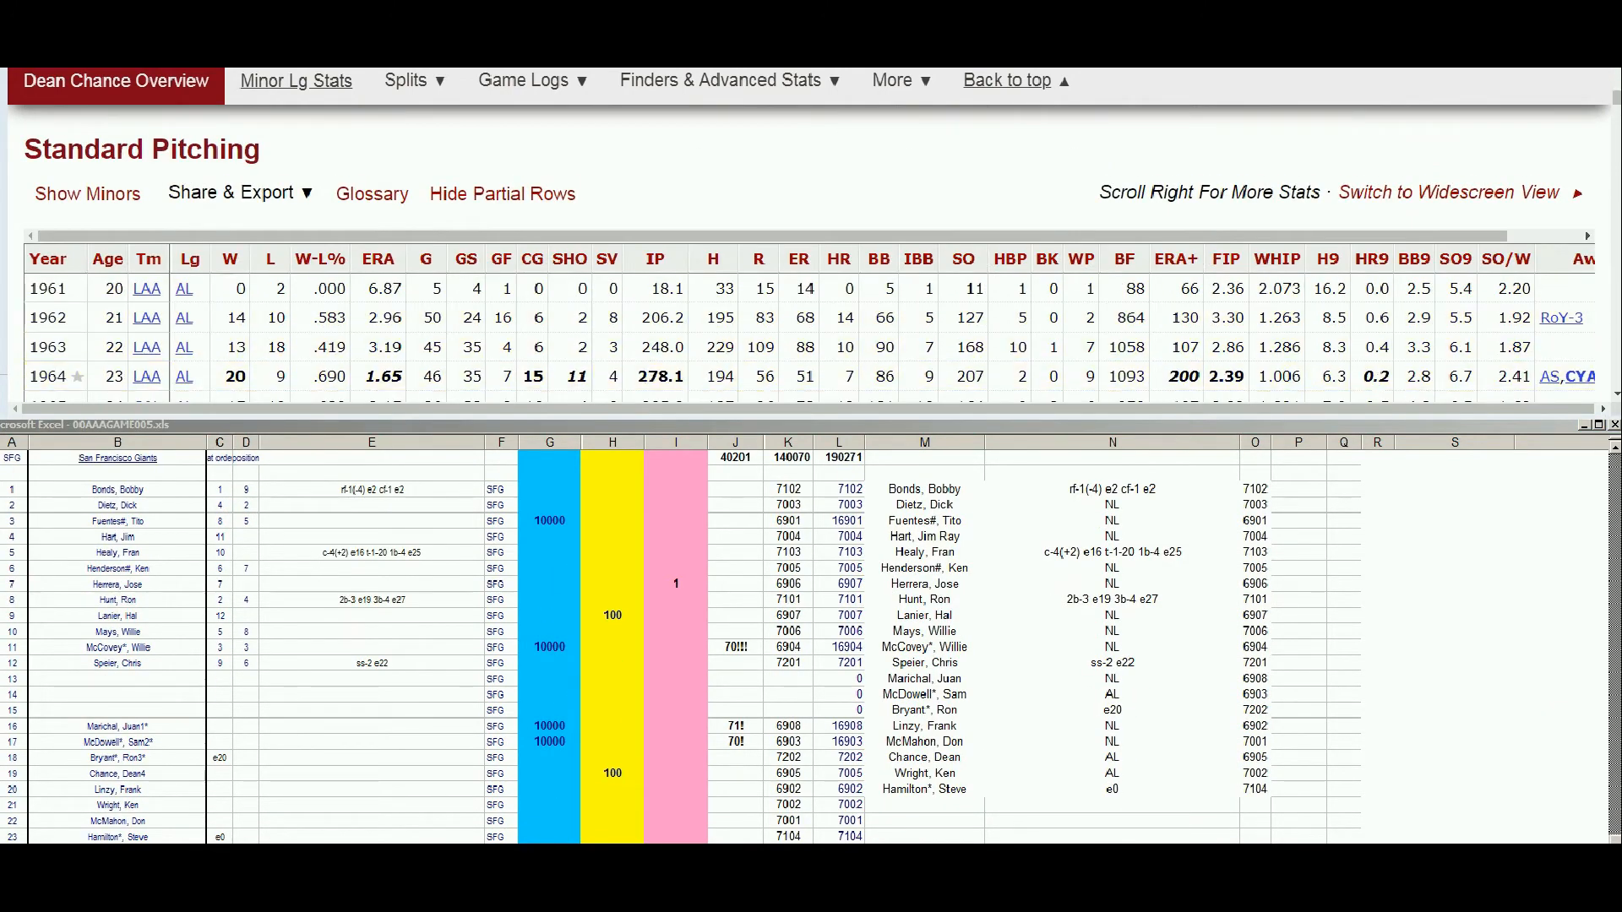
pyautogui.click(1616, 391)
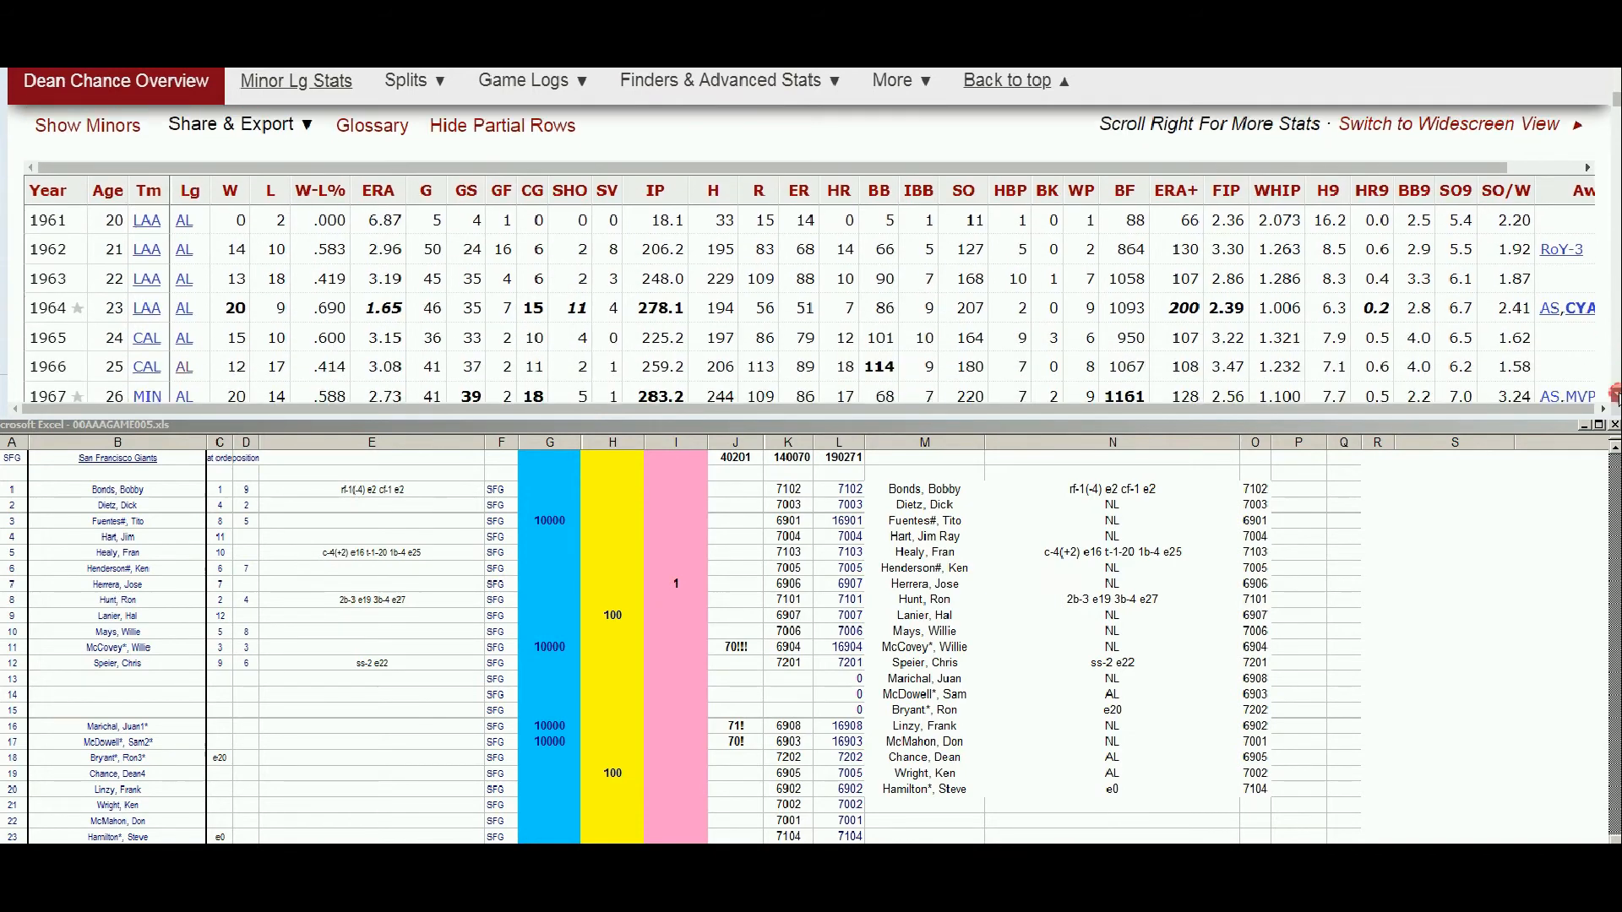
pyautogui.click(1615, 394)
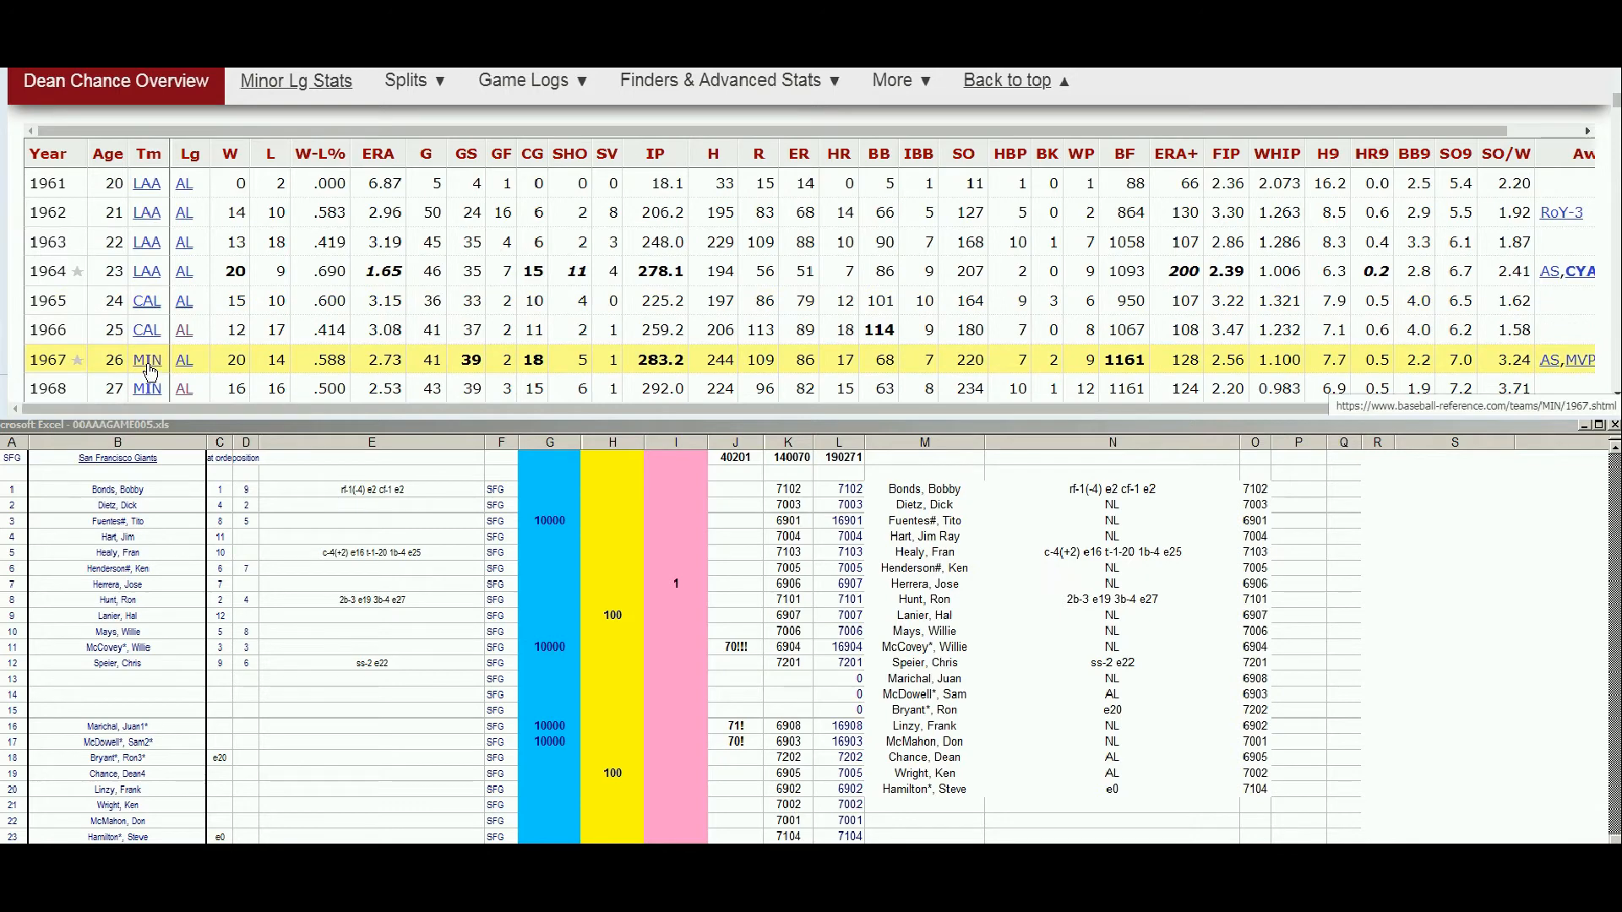
pyautogui.click(1615, 399)
pyautogui.click(1616, 399)
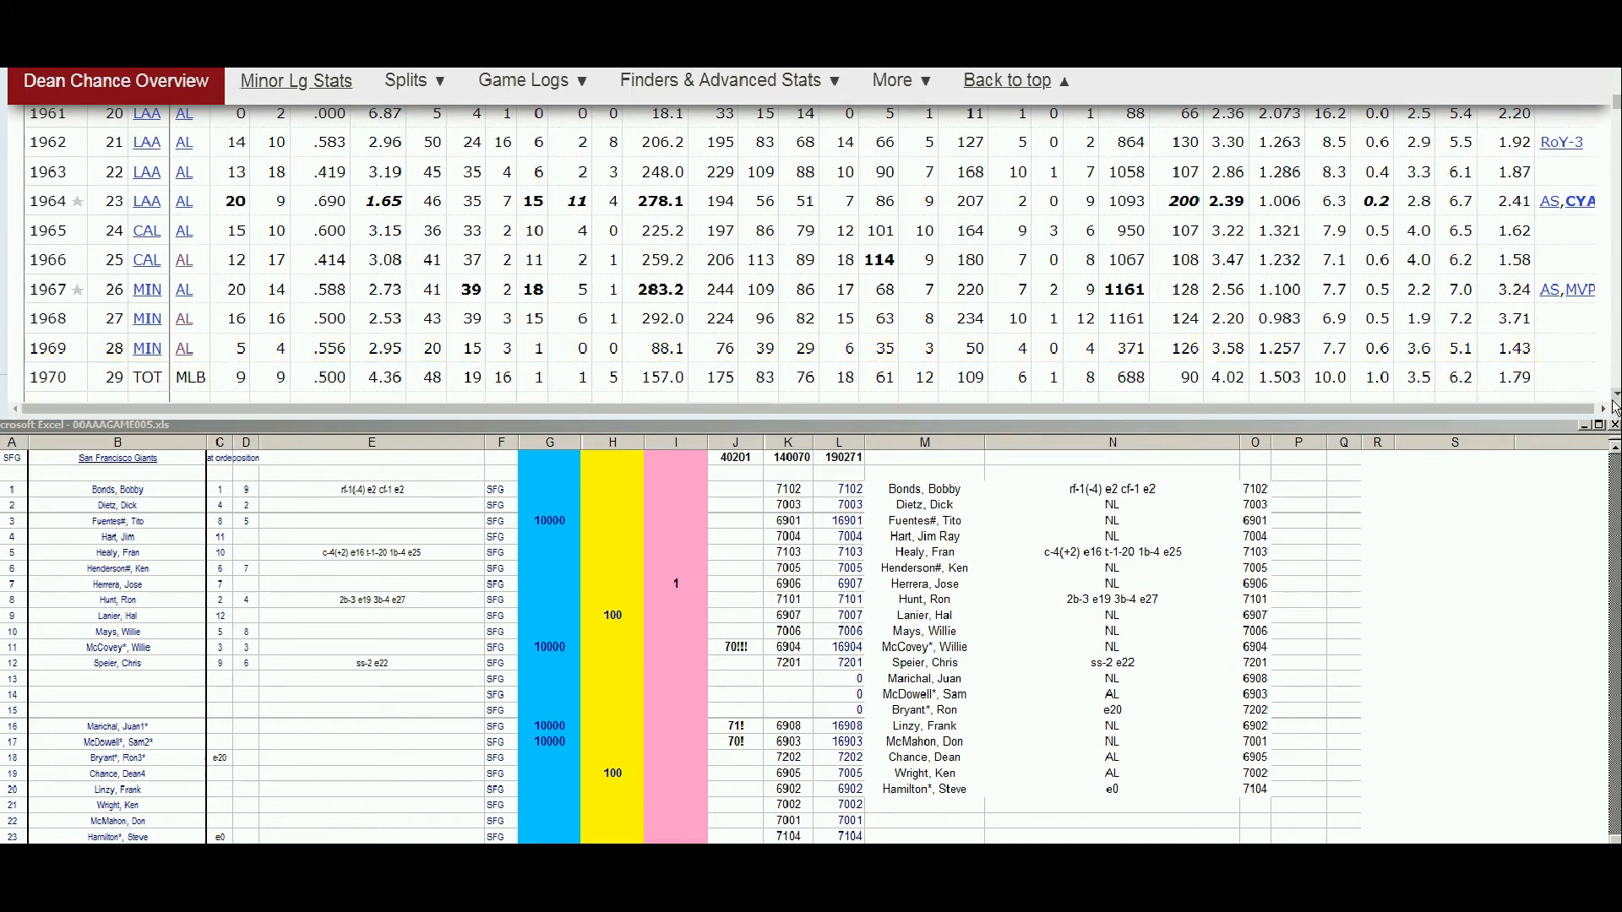
pyautogui.click(1613, 397)
pyautogui.click(1614, 397)
pyautogui.click(1614, 397)
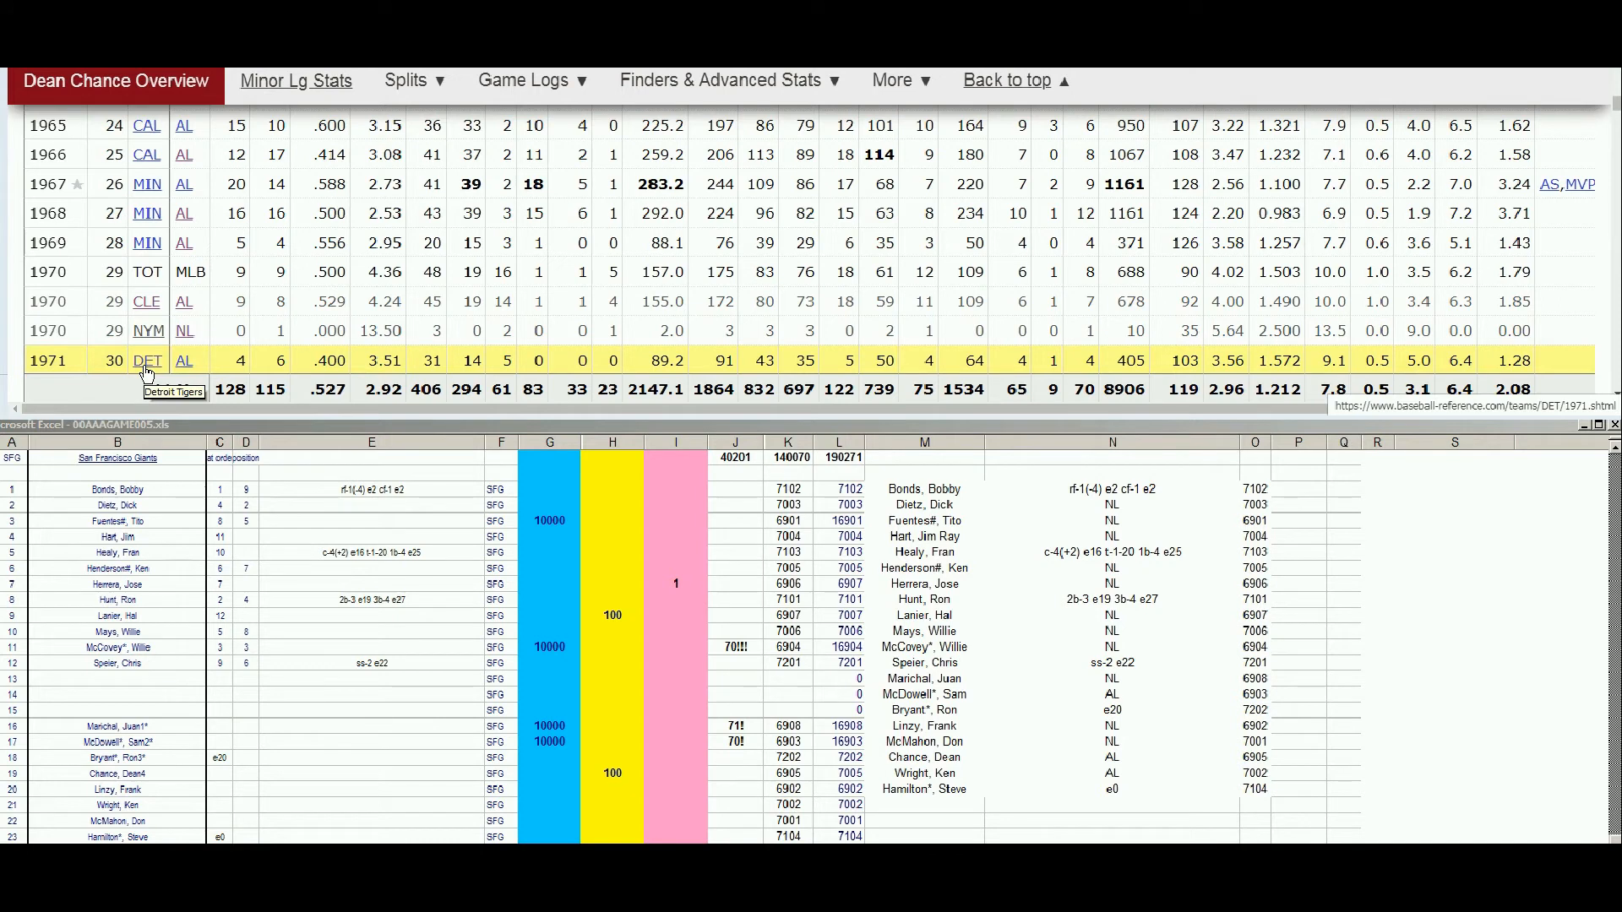
pyautogui.click(515, 632)
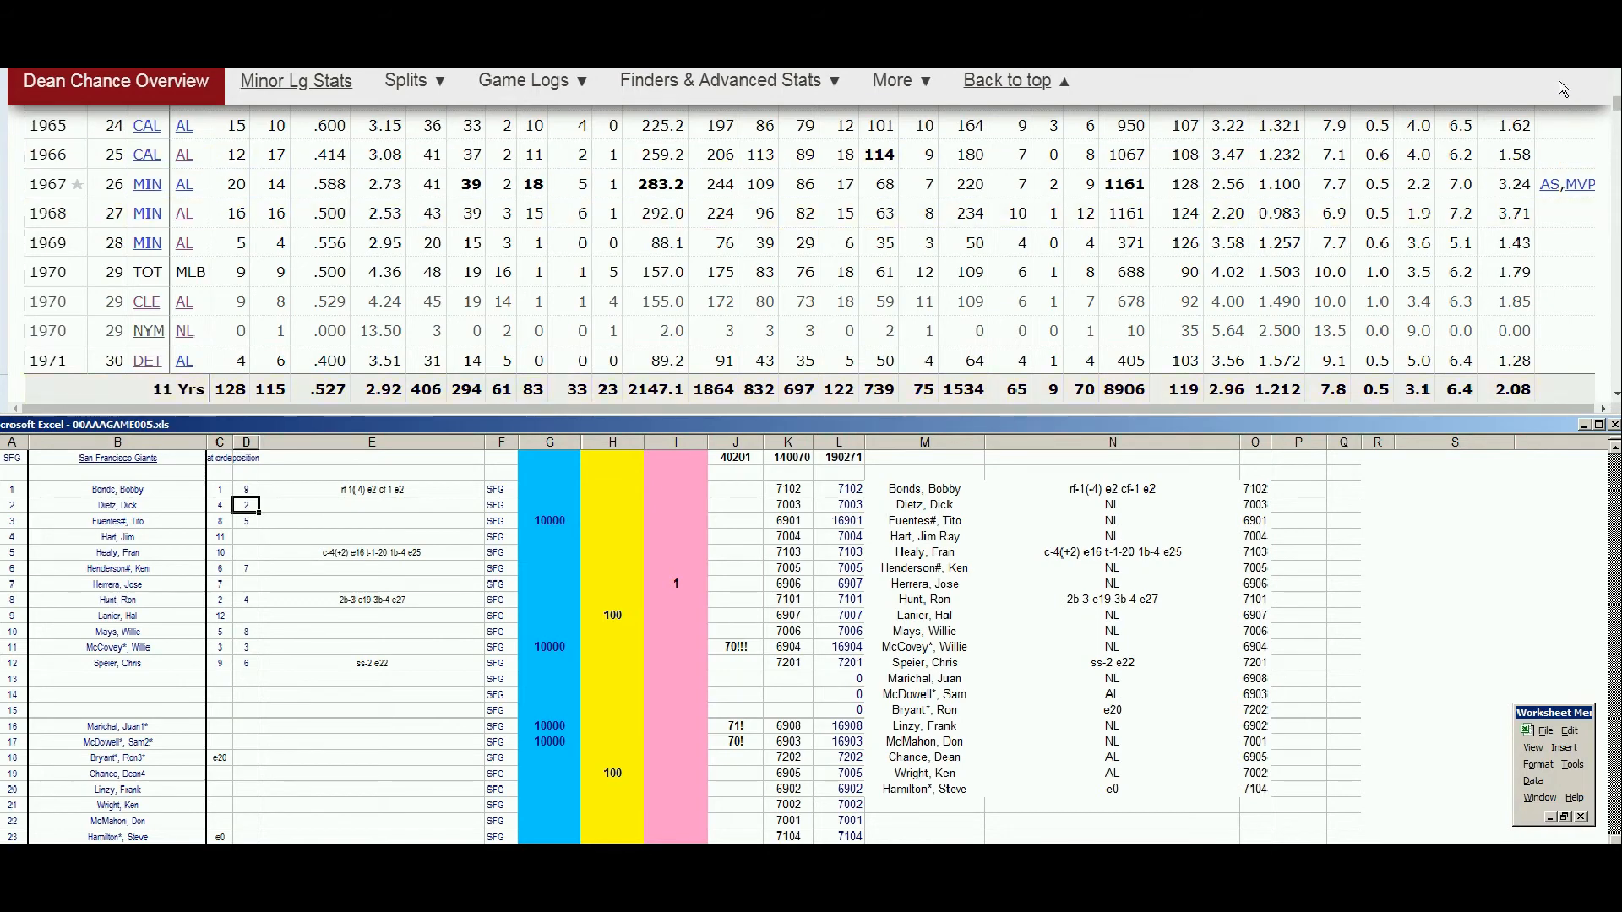
# Search Baseball Reference for Frank Linzy, who played 1963-1974, and open his player page.
pyautogui.moveTo(1617, 104); pyautogui.dragTo(1618, 78)
pyautogui.click(1280, 135)
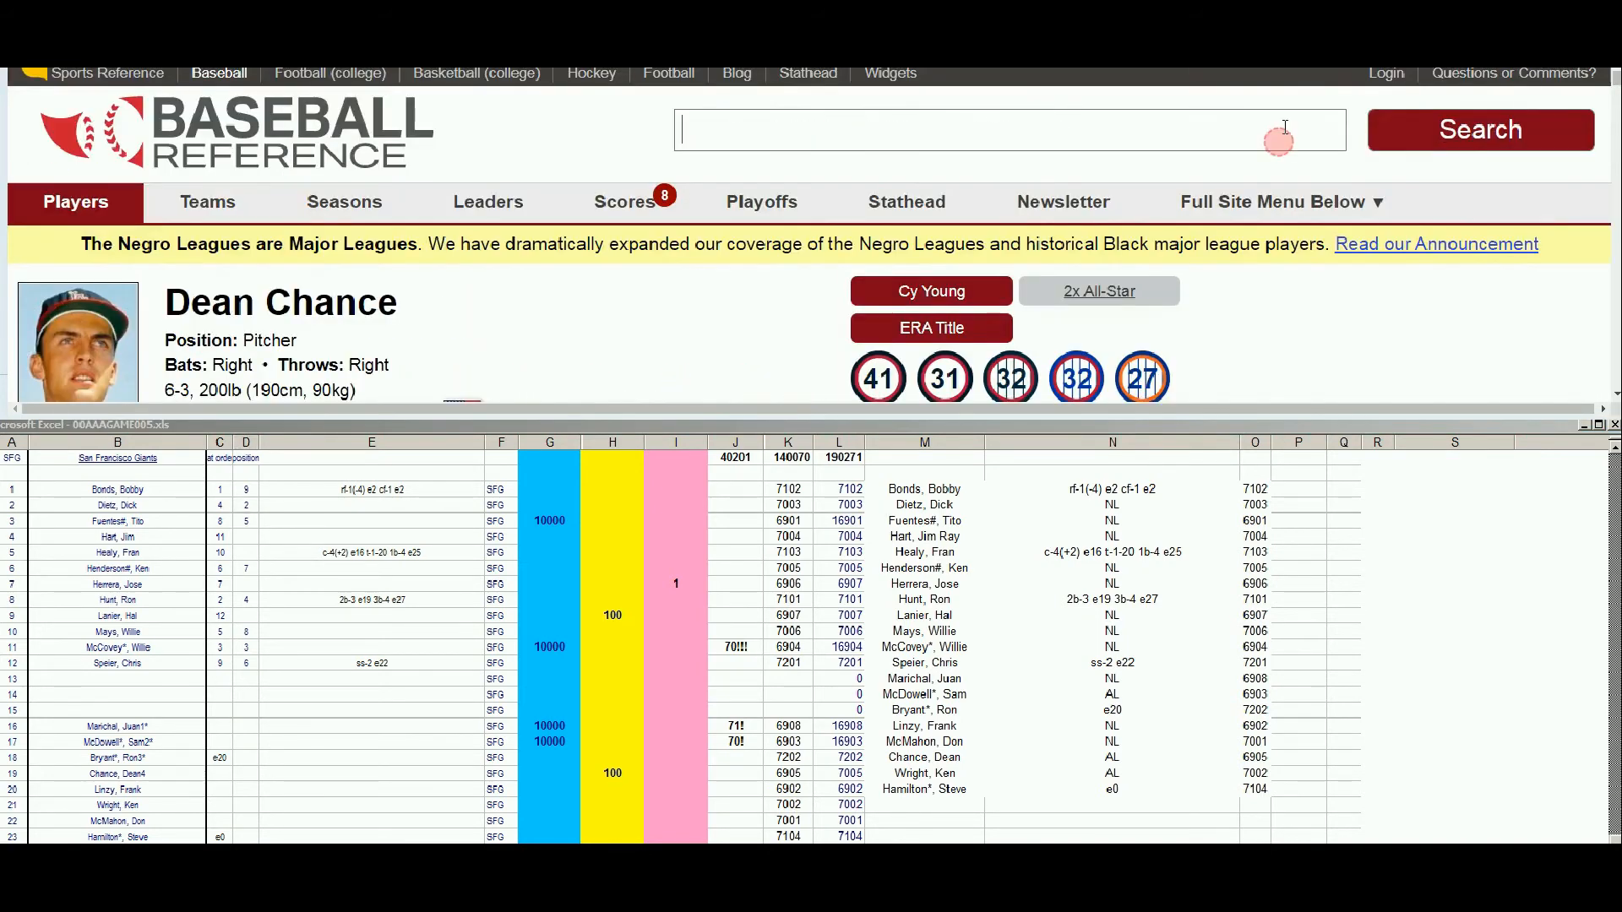
pyautogui.write('linzy')
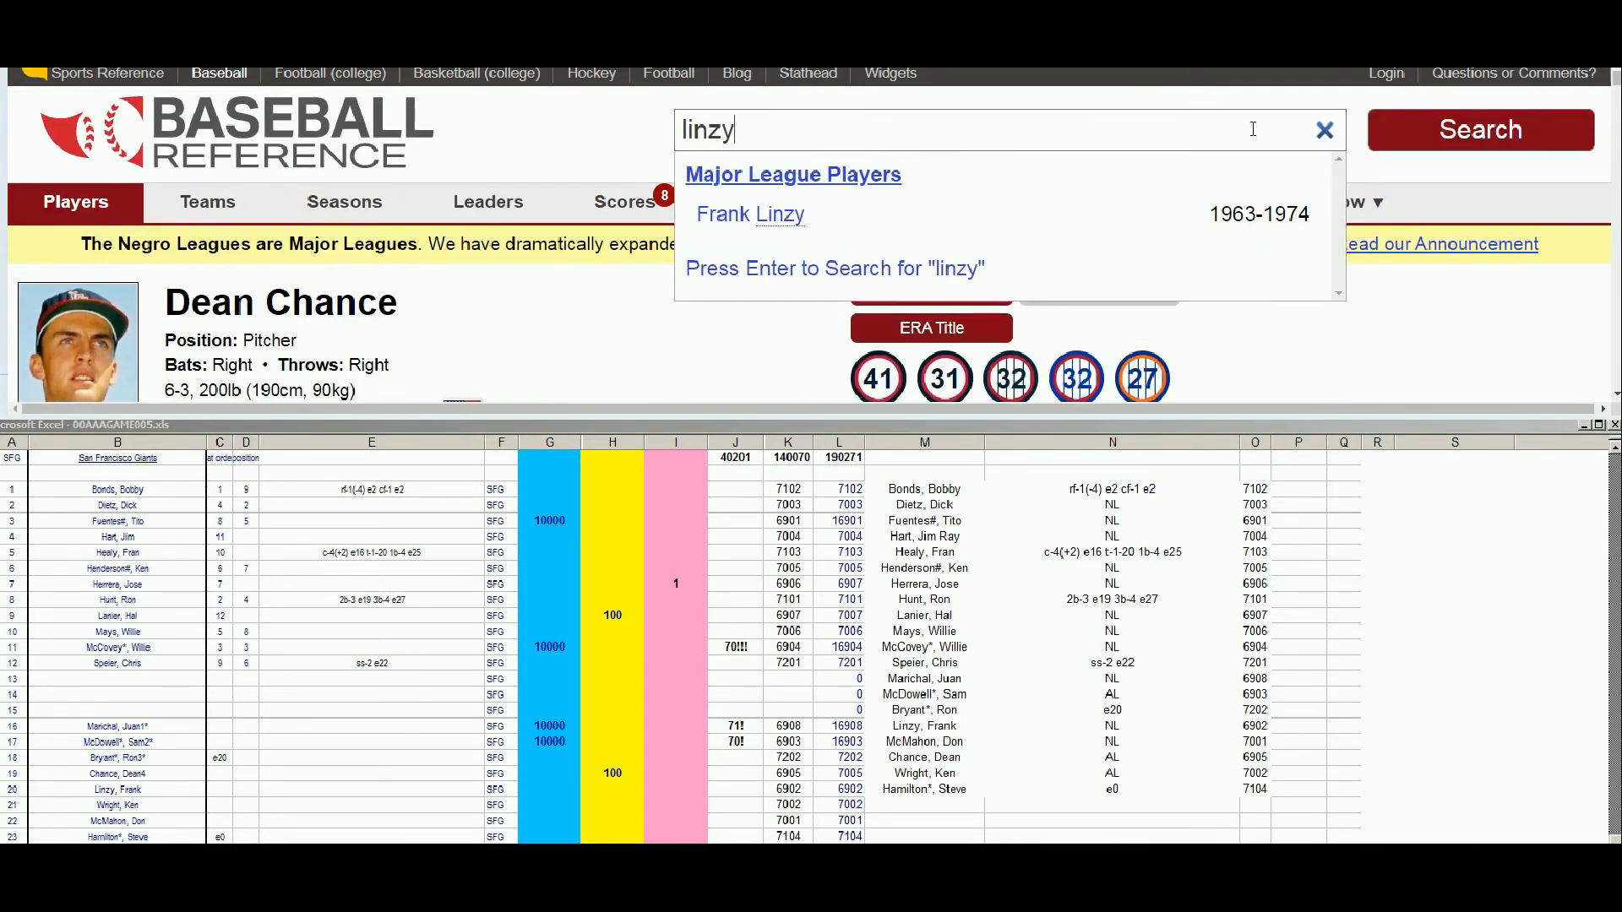
pyautogui.click(746, 214)
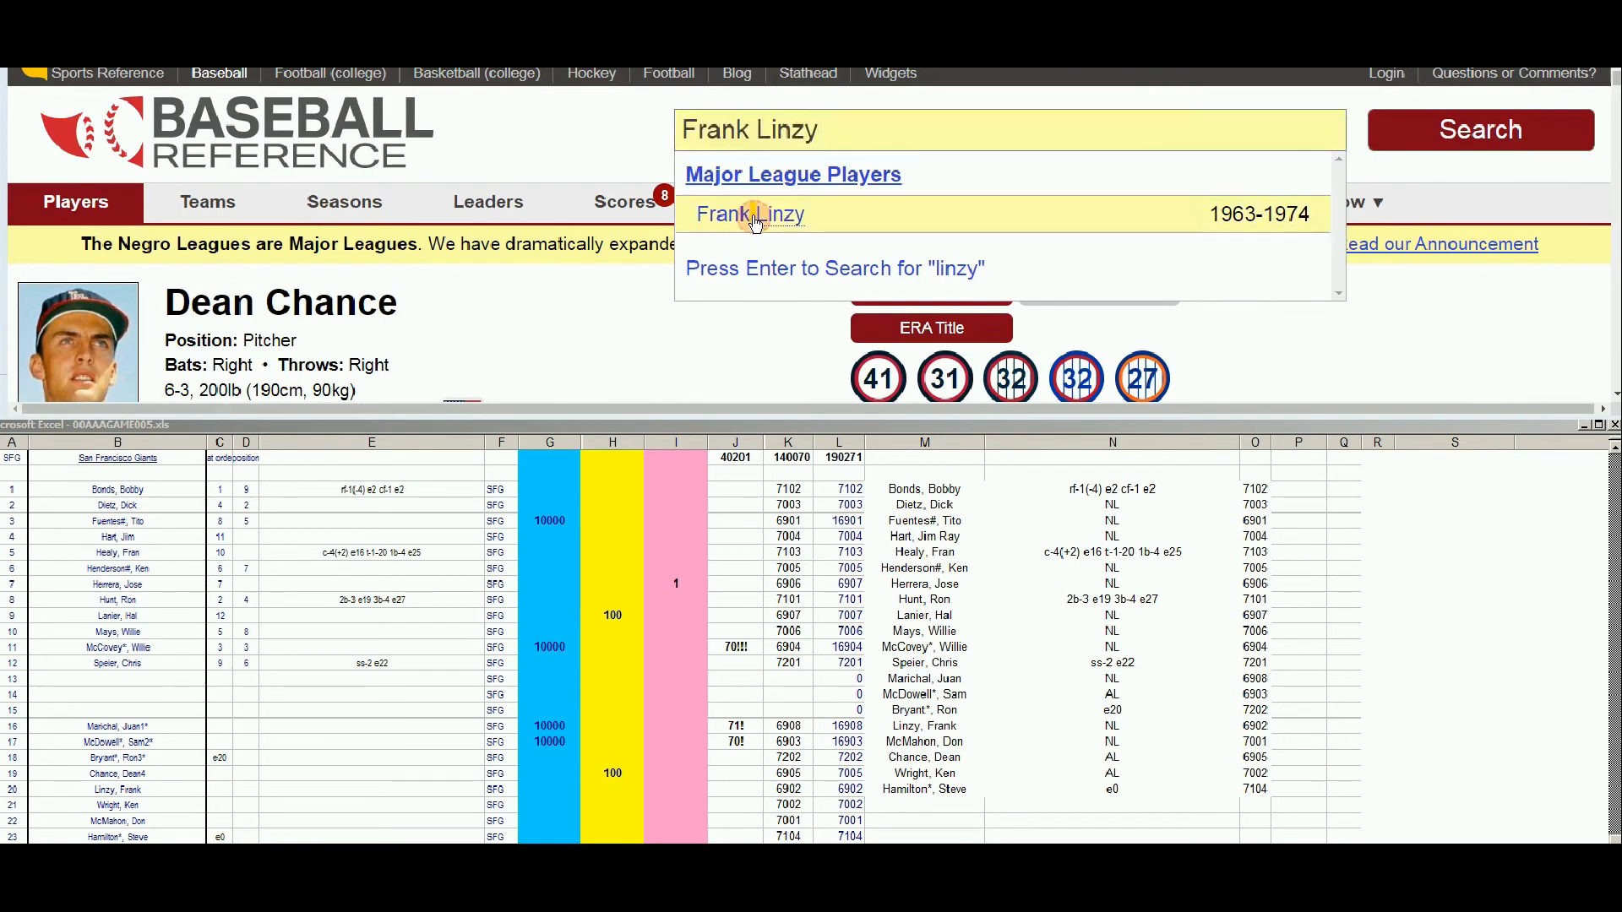
# Examine Linzy's pitching table by season, comparing the ERA of his 1969 San Francisco year with his 1970 and 1971 years.
pyautogui.scroll(-10, 1340, 352)
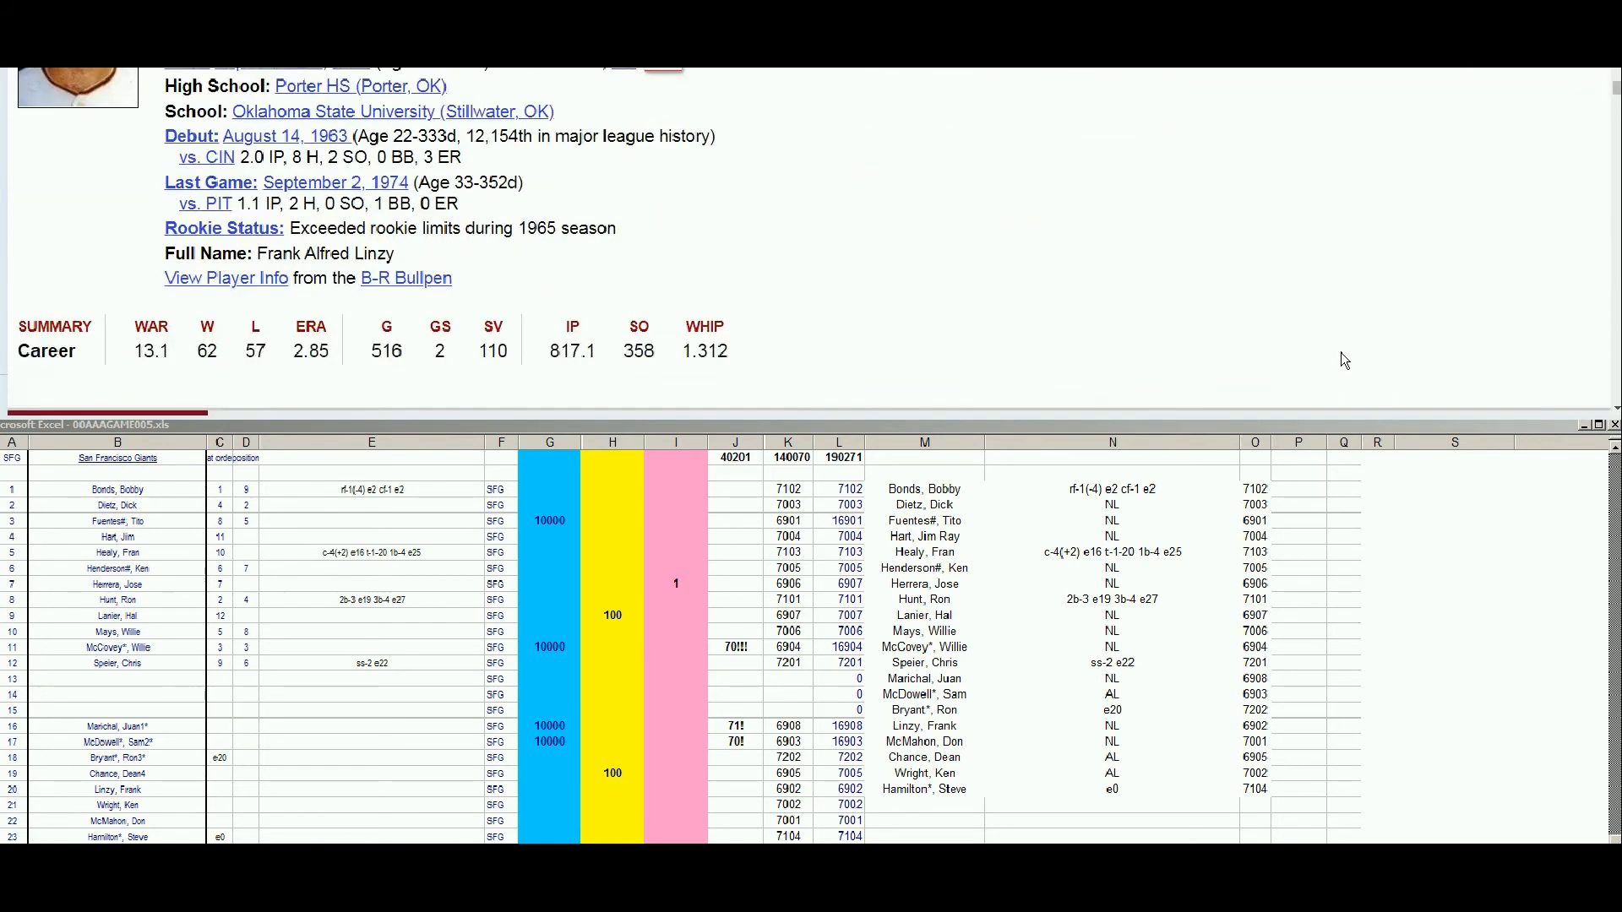
pyautogui.scroll(-2, 1336, 353)
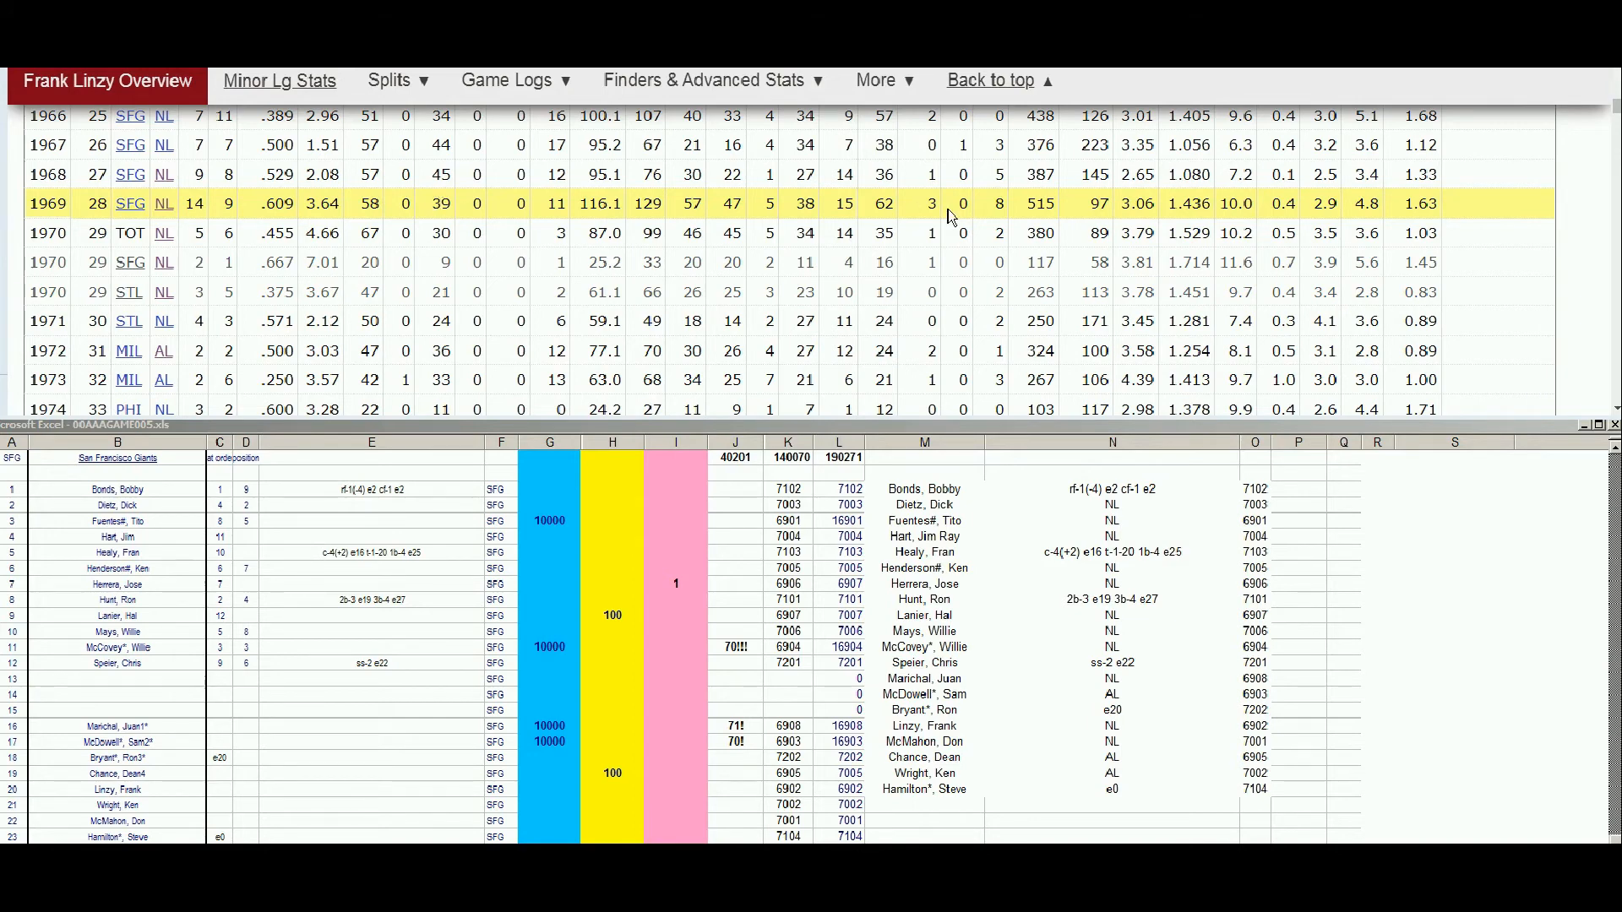
pyautogui.moveTo(309, 215)
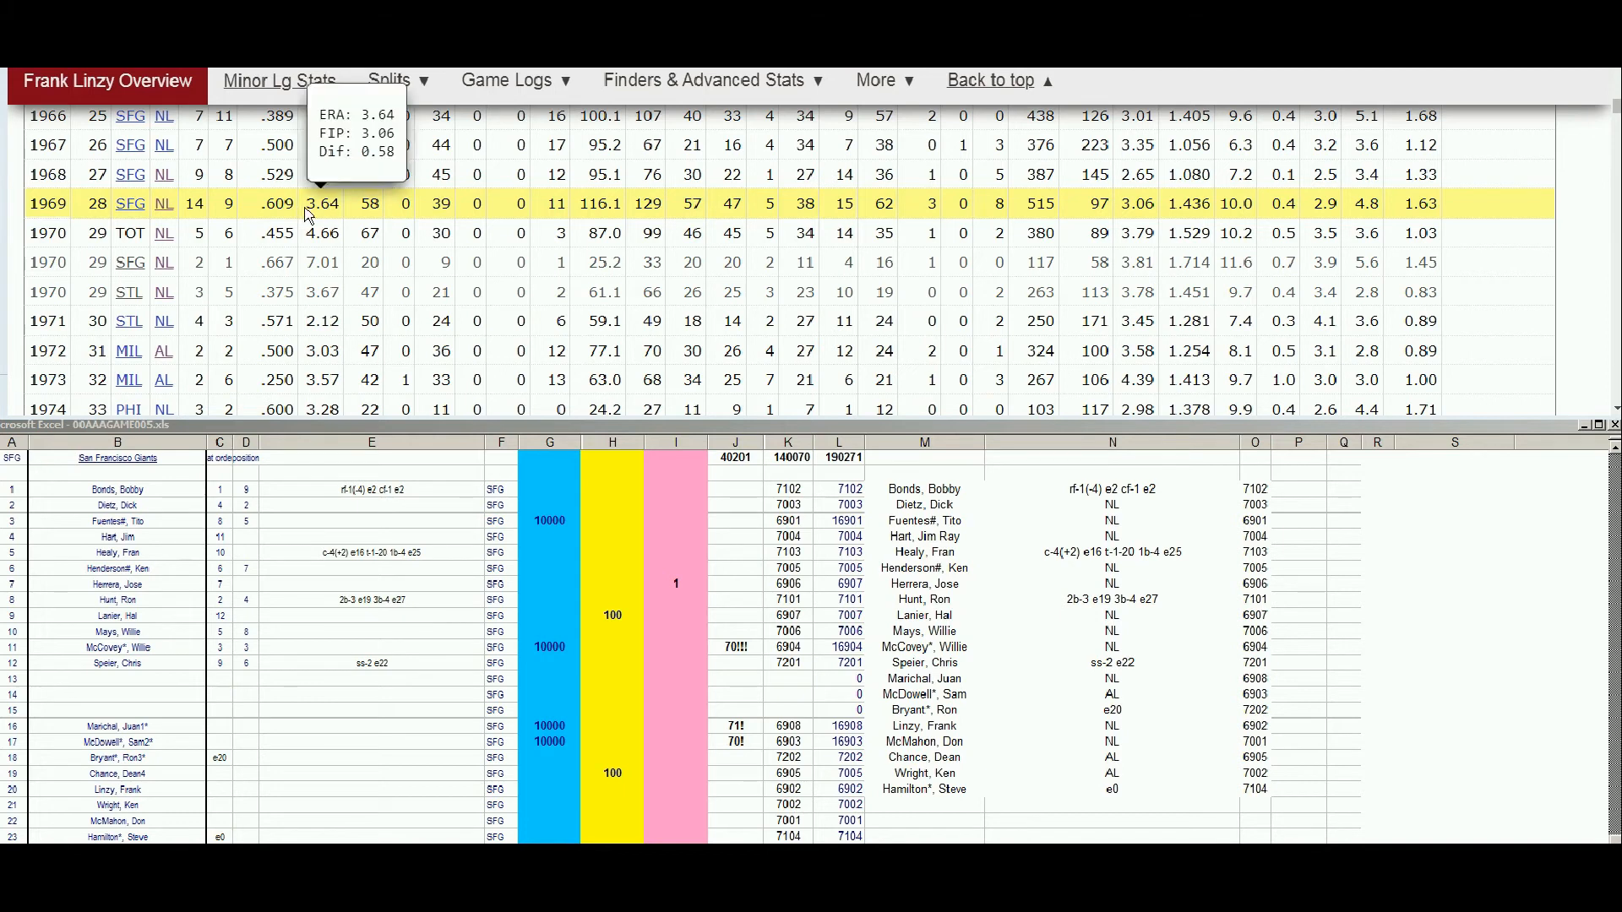
pyautogui.moveTo(333, 322)
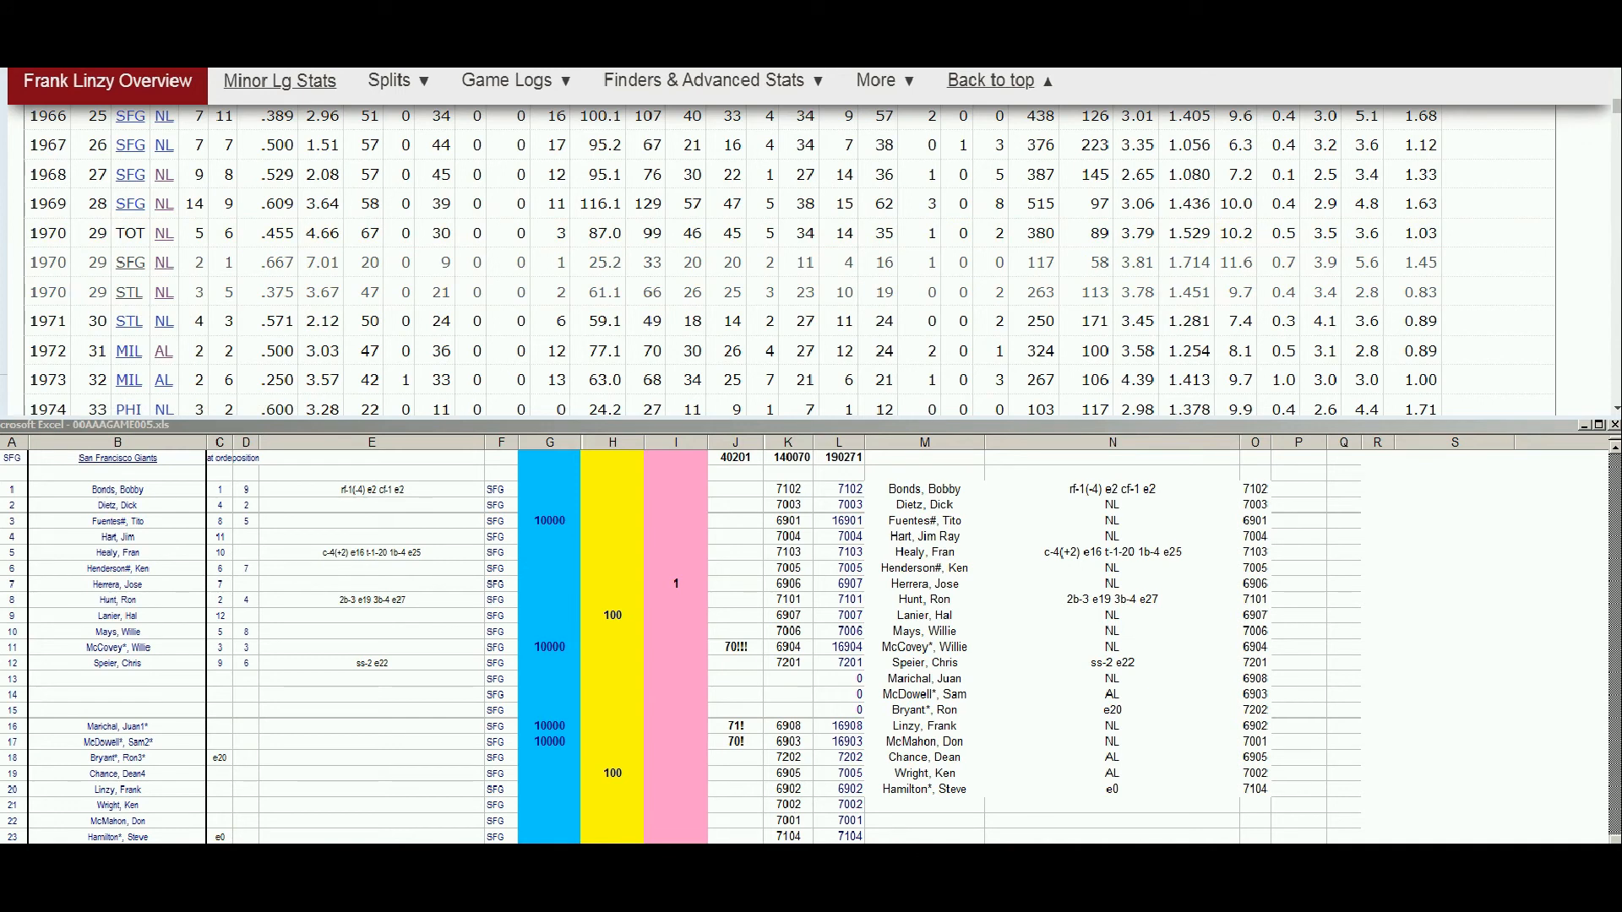
# Switch to Gary's Strat-O-Matic season roster page, open the 1970 (REPRINT) roster sheet and look over the National League pitchers on page 2.
pyautogui.click(507, 51)
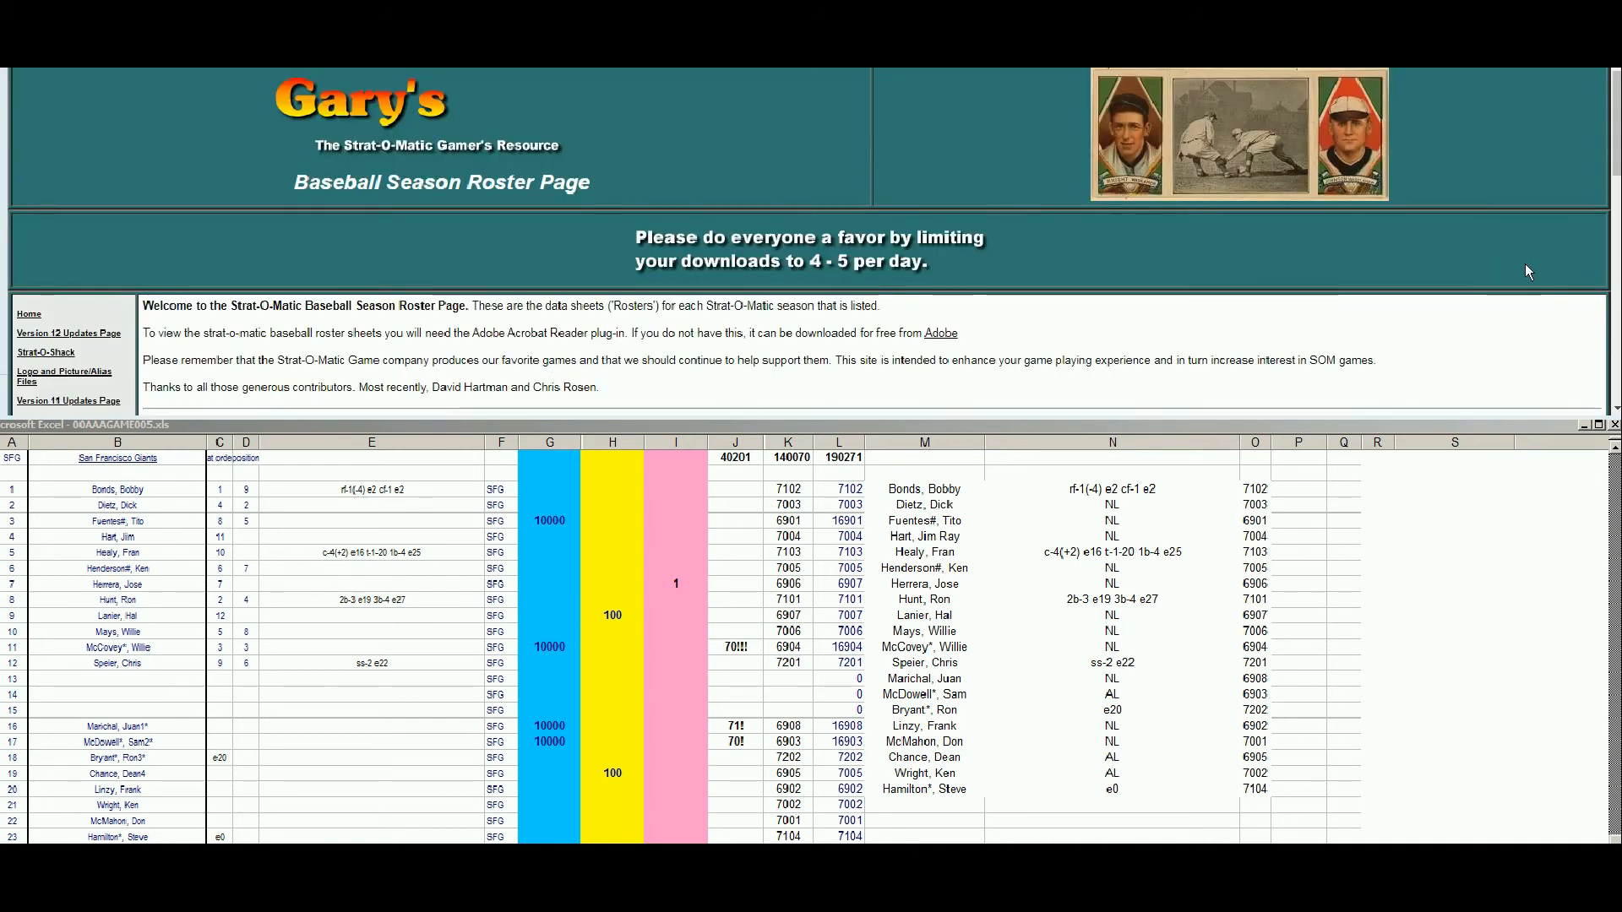
pyautogui.moveTo(1617, 163); pyautogui.dragTo(1618, 234)
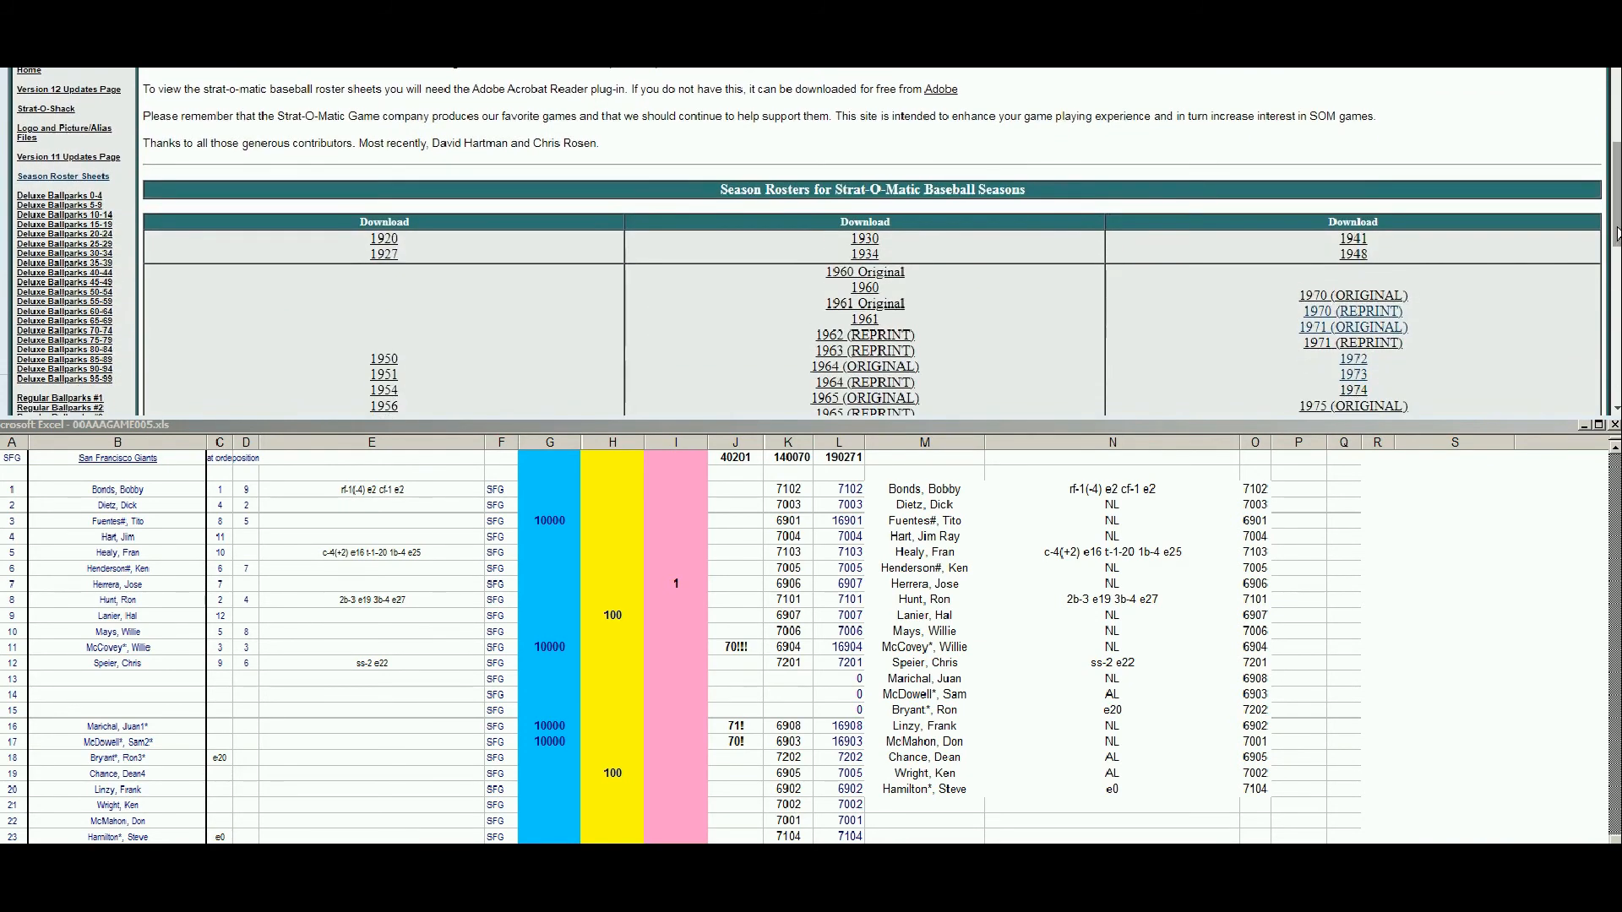
pyautogui.click(1389, 315)
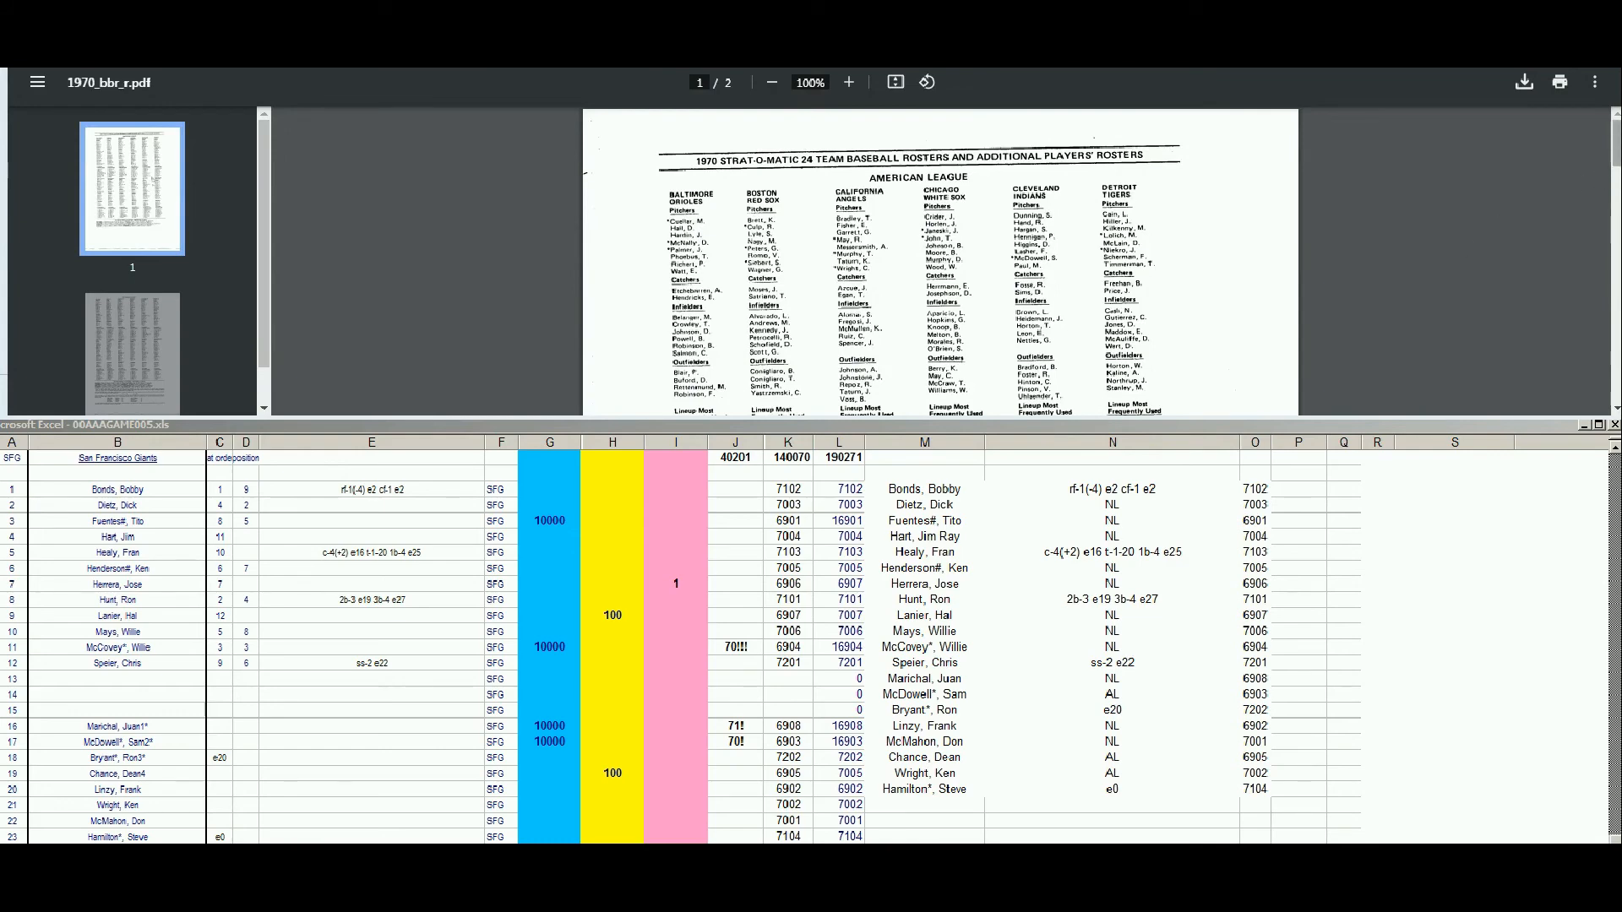
pyautogui.scroll(-8, 1617, 252)
pyautogui.moveTo(1617, 251); pyautogui.dragTo(1610, 338)
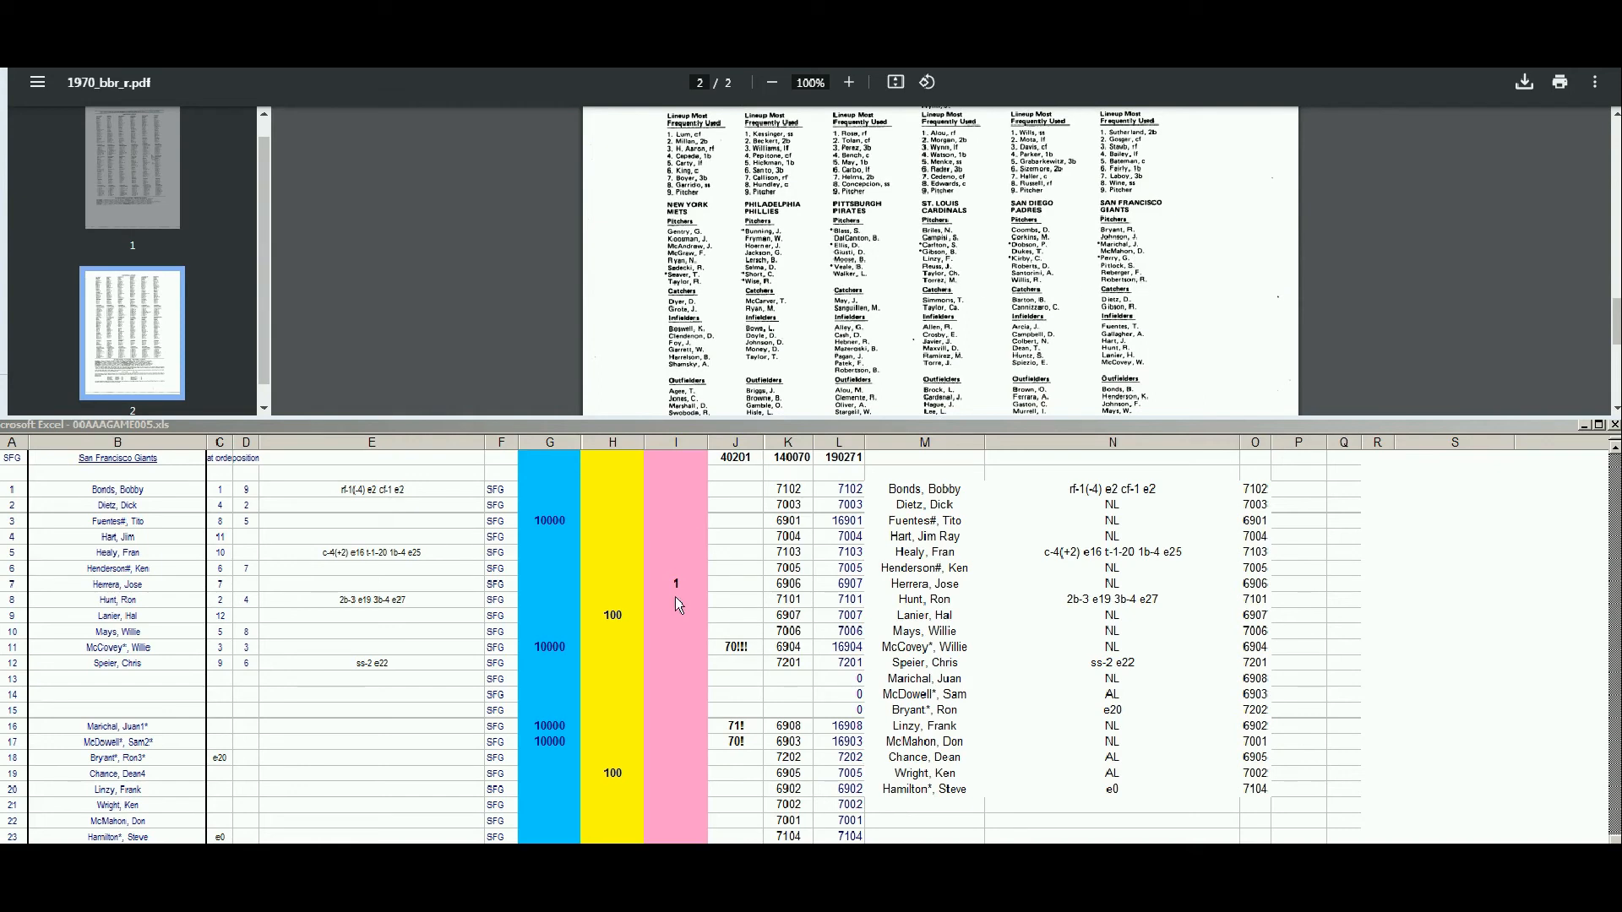
# In the Linzy row of the Excel roster, enter 100 in the yellow column.
pyautogui.click(591, 725)
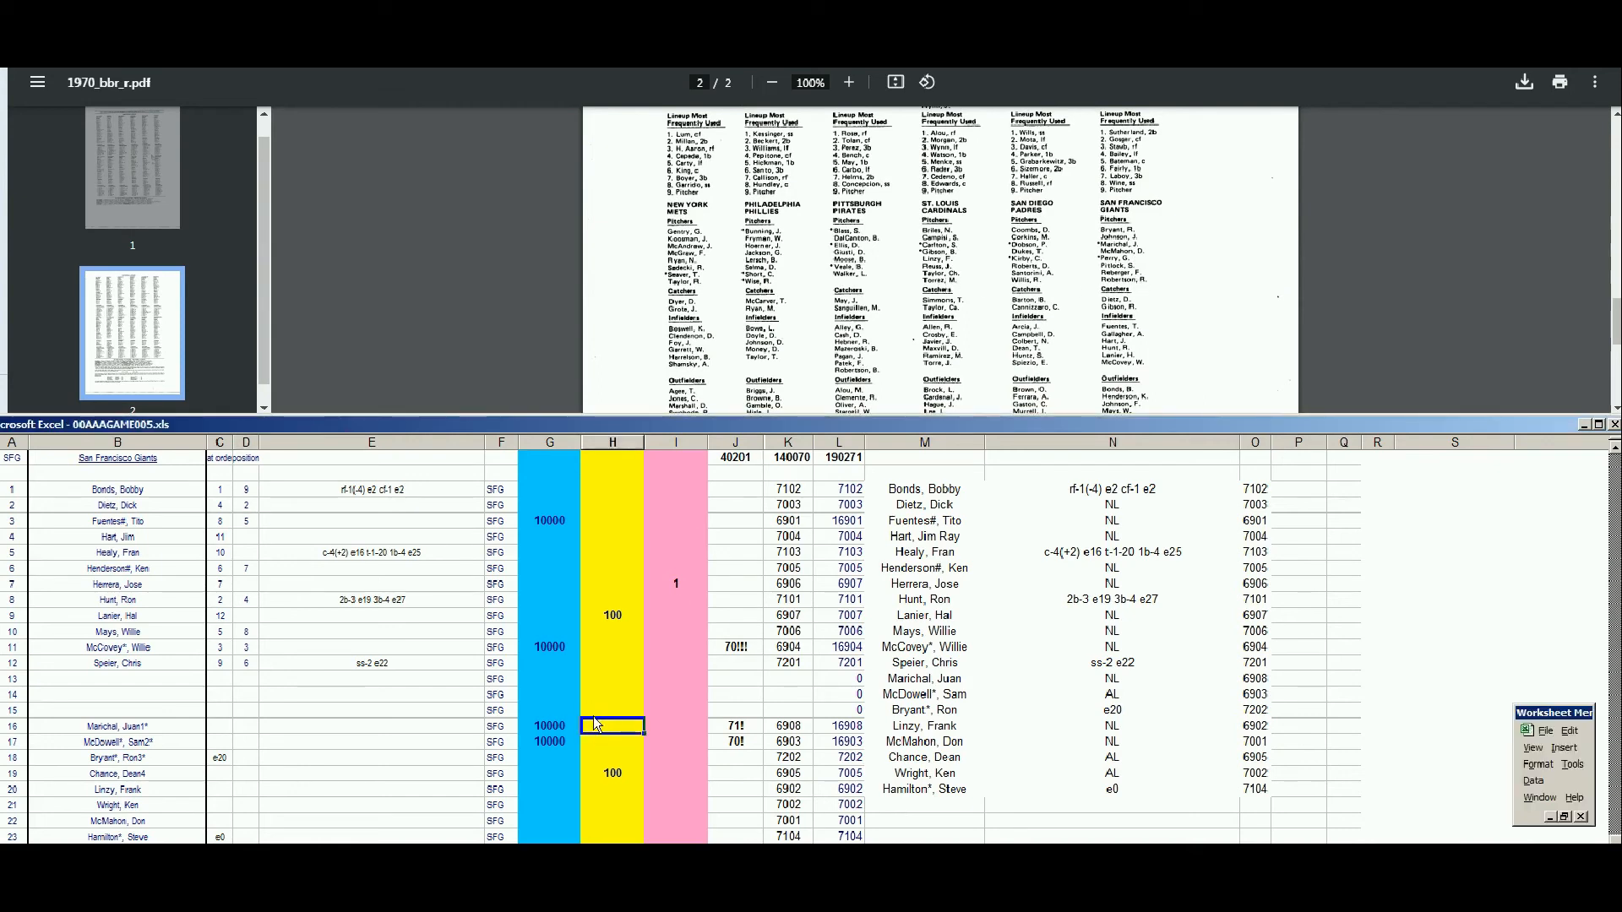
pyautogui.press('Down')
pyautogui.press('Down')
pyautogui.press('Down')
pyautogui.press('Down')
pyautogui.write('100')
pyautogui.press('Return')
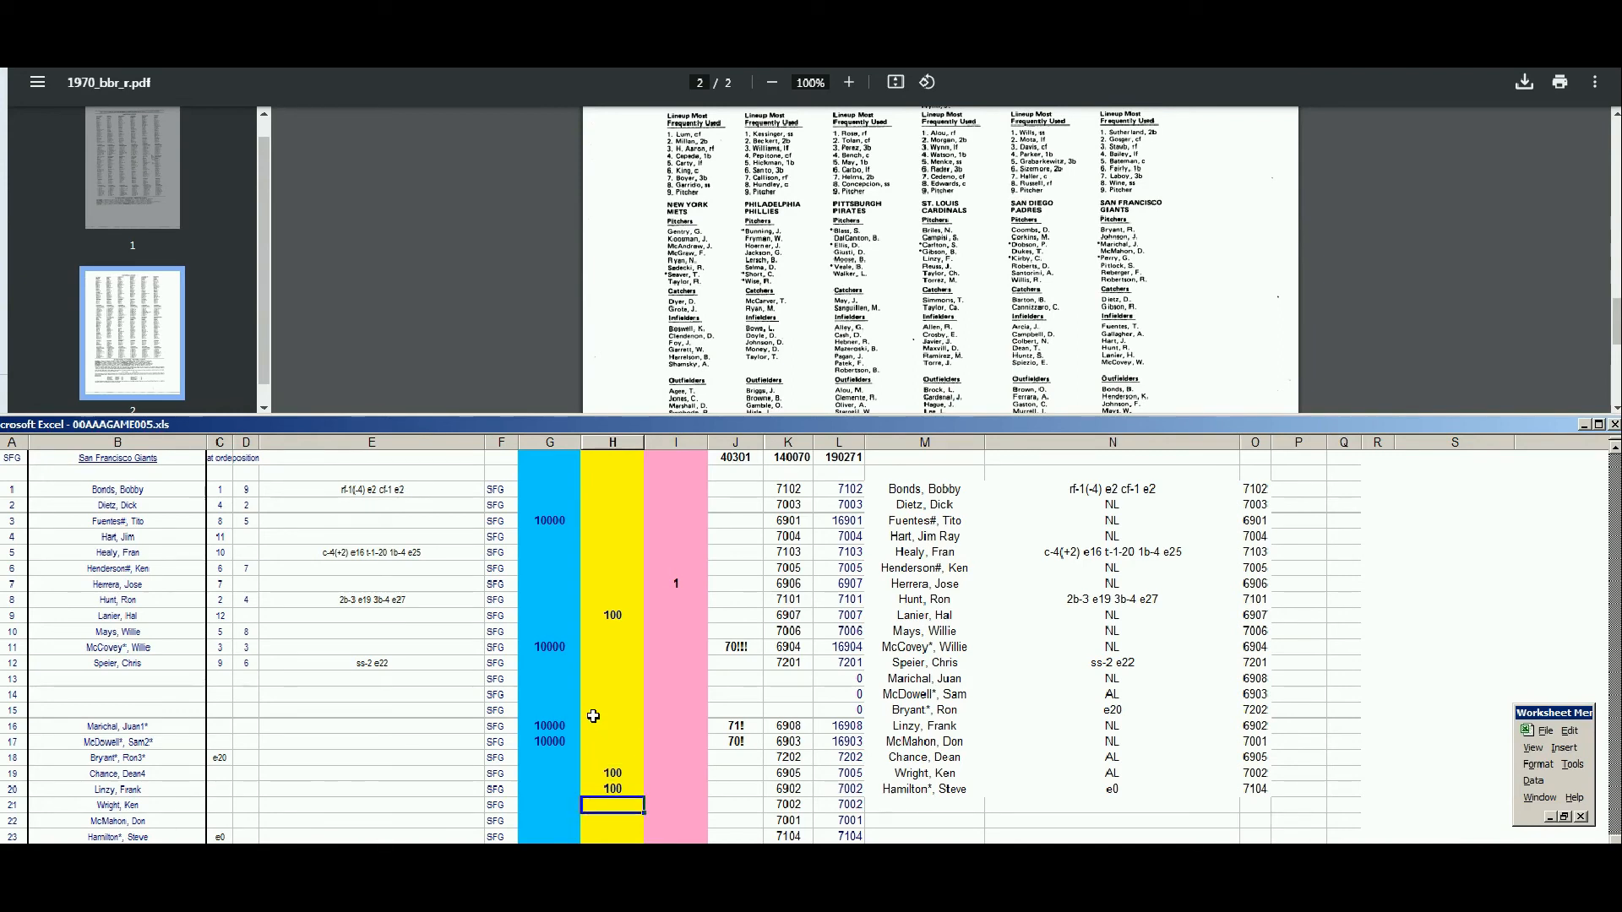